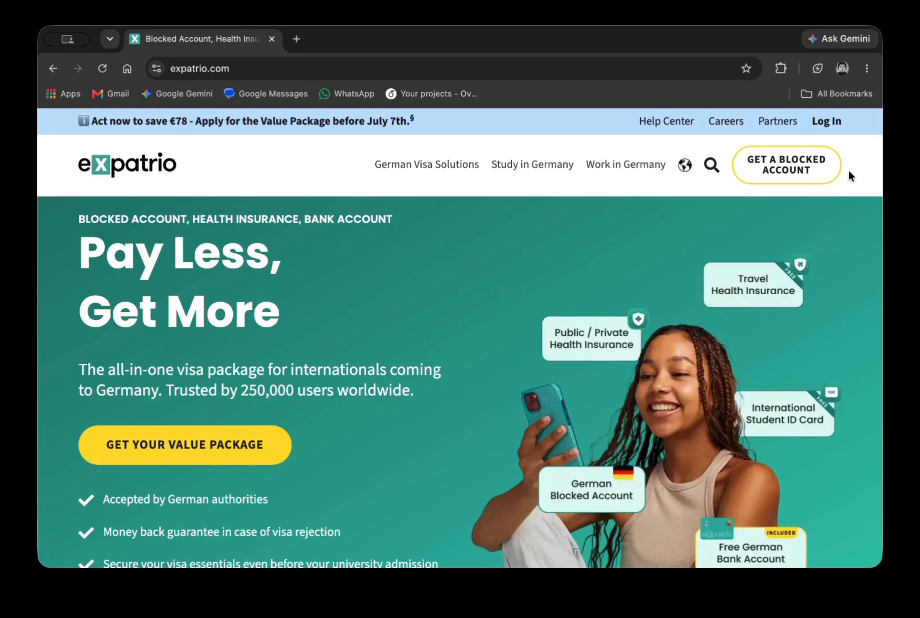
Open the Expatrio login page and scroll down to the Create an Account option.
click(824, 124)
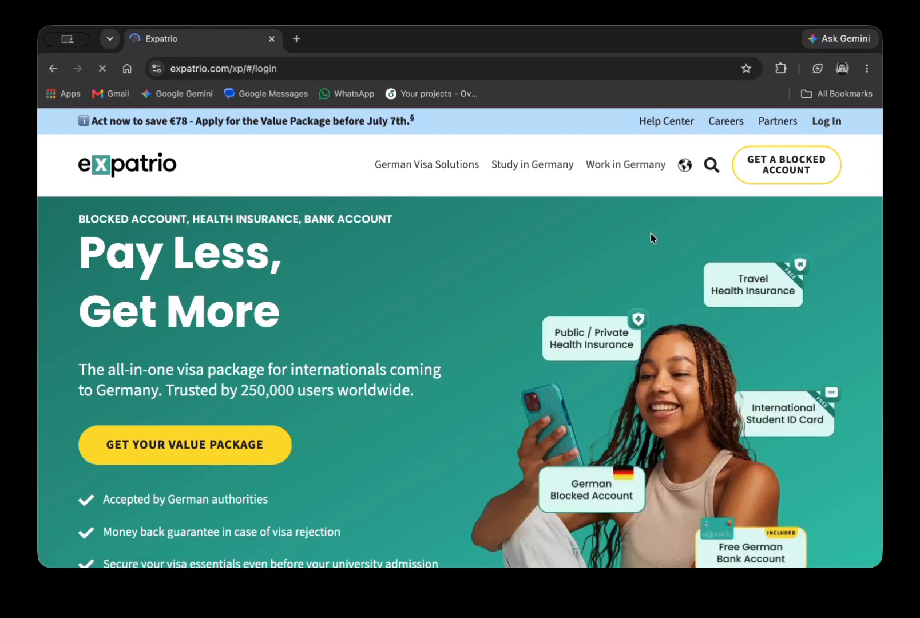
scroll(366, 326, down, 3)
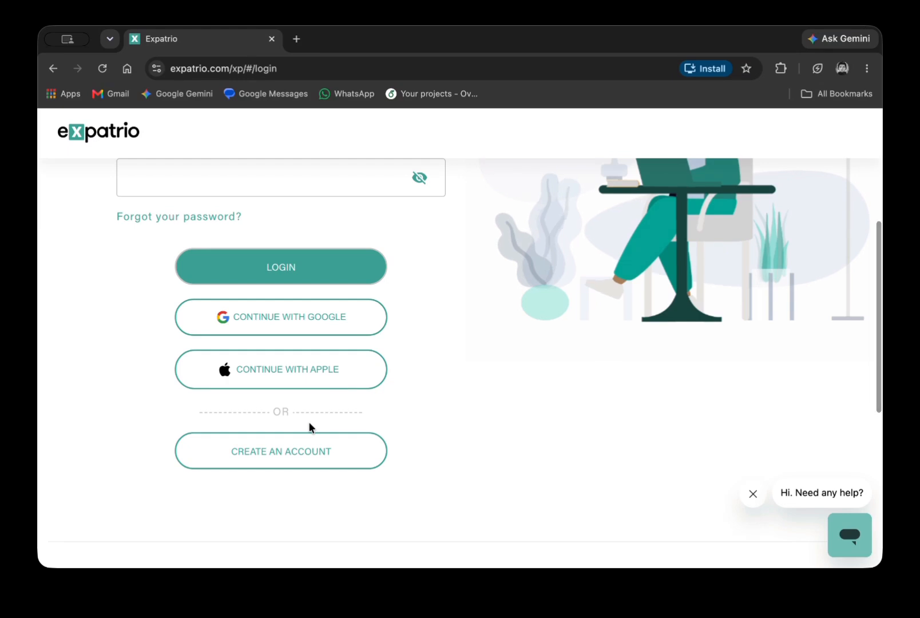
scroll(286, 343, up, 3)
scroll(317, 361, down, 4)
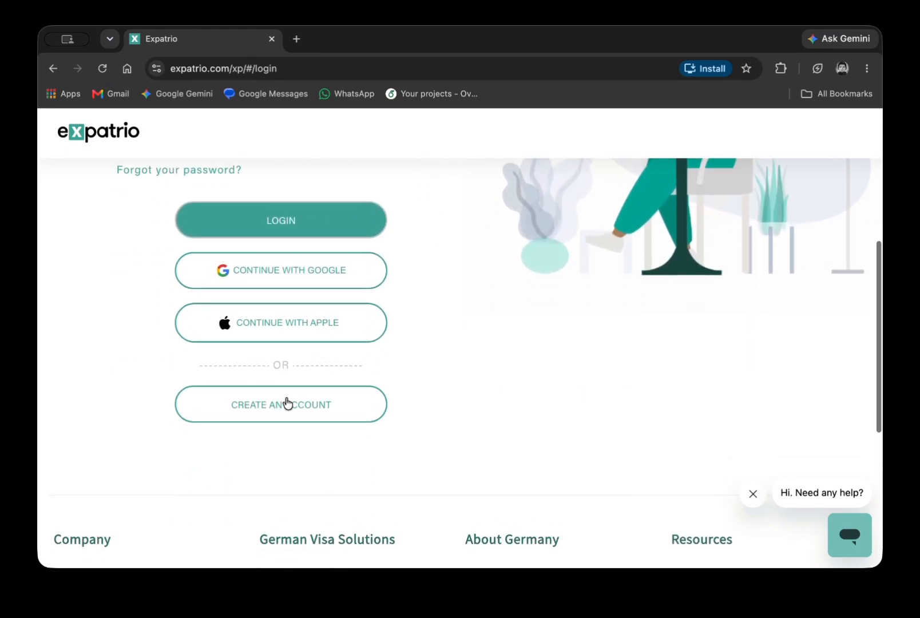
Start a new account and enter the first name and the suggested e-mail address.
click(313, 411)
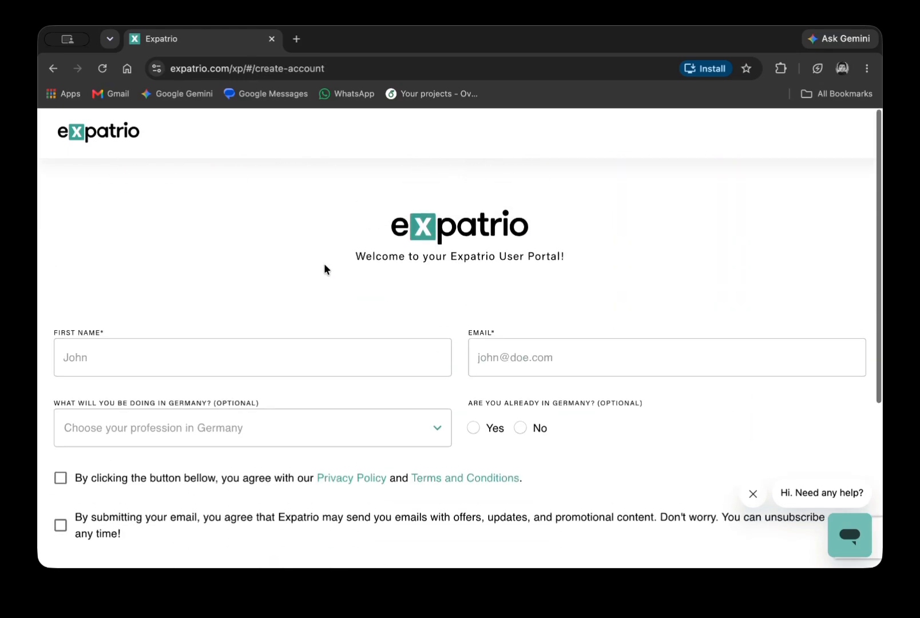
scroll(170, 307, down, 1)
click(170, 308)
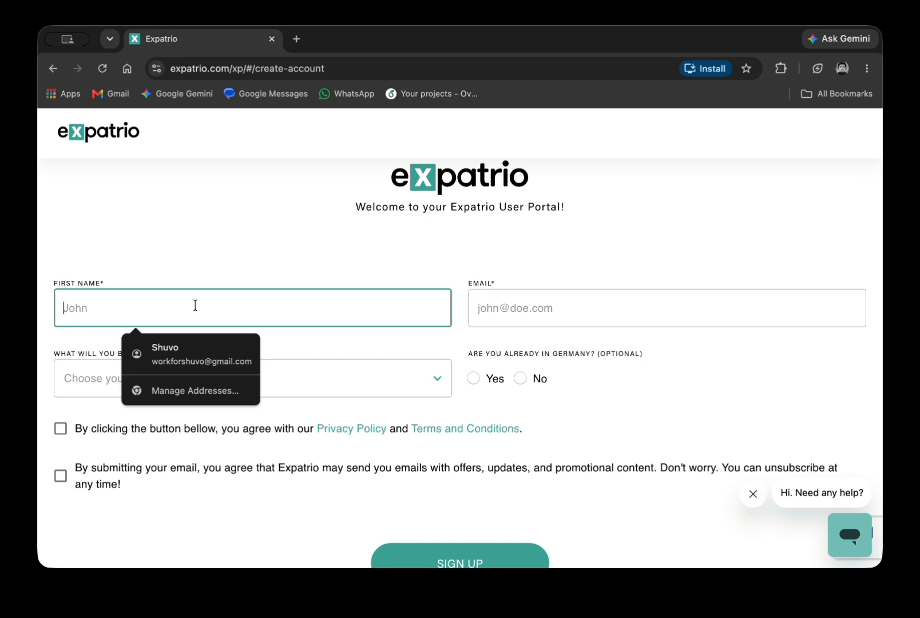
key(Tab)
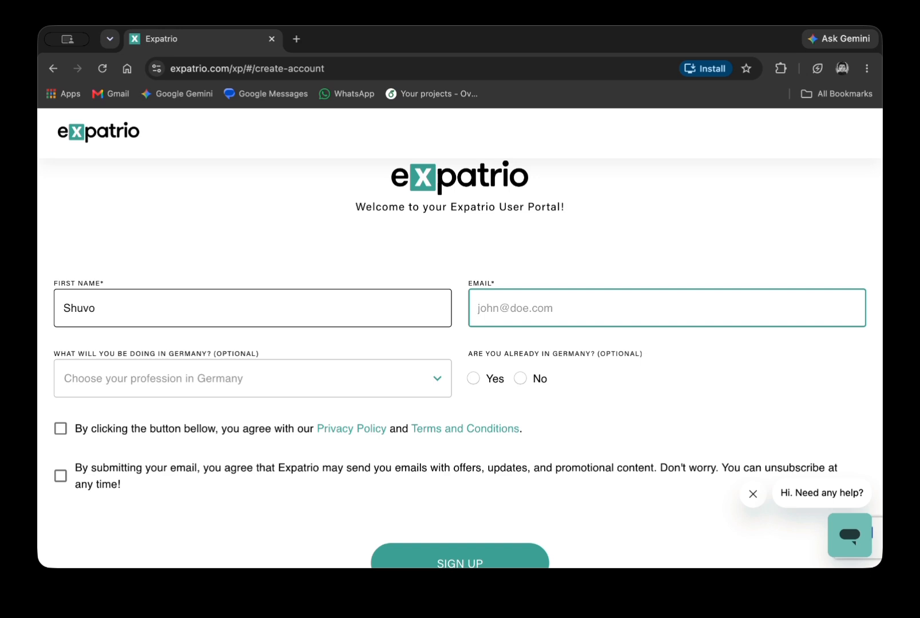
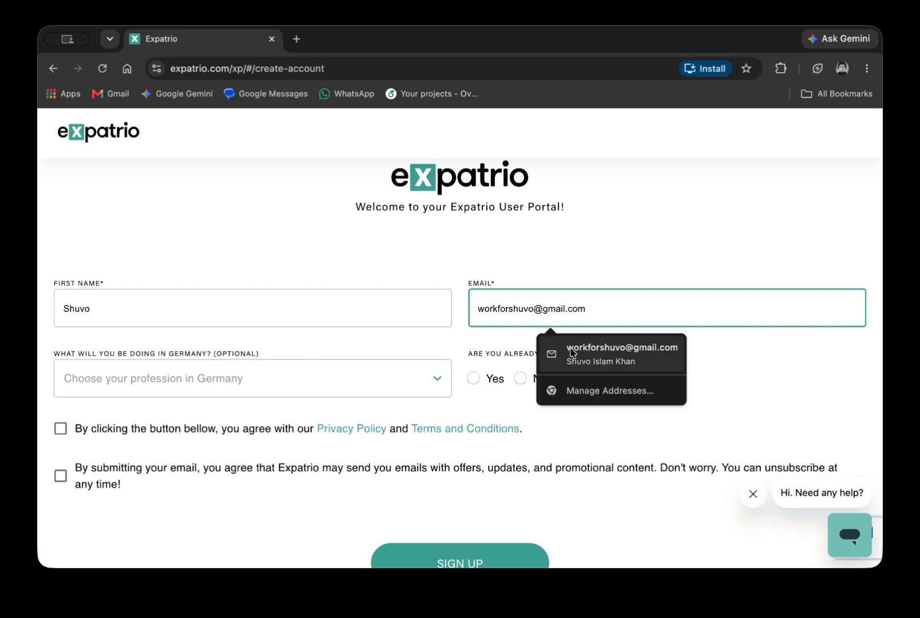
click(577, 354)
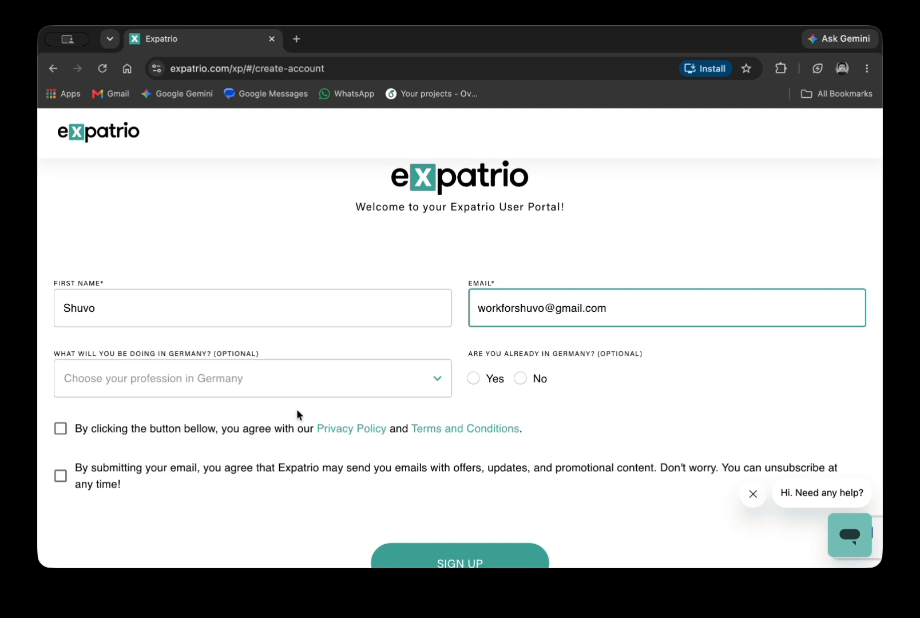
Choose University student (Master), answer No to being in Germany, accept both consents and sign up.
click(255, 390)
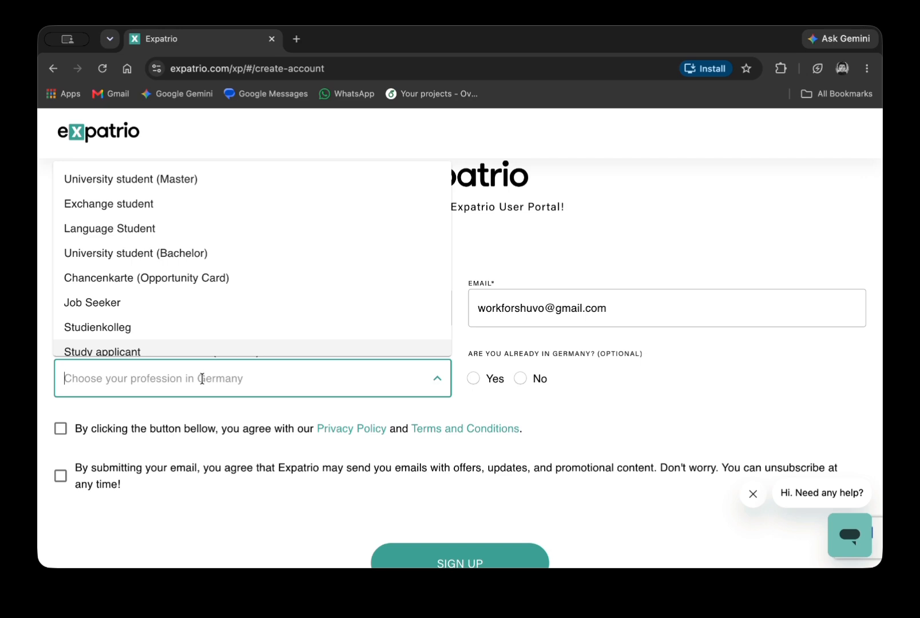
click(200, 184)
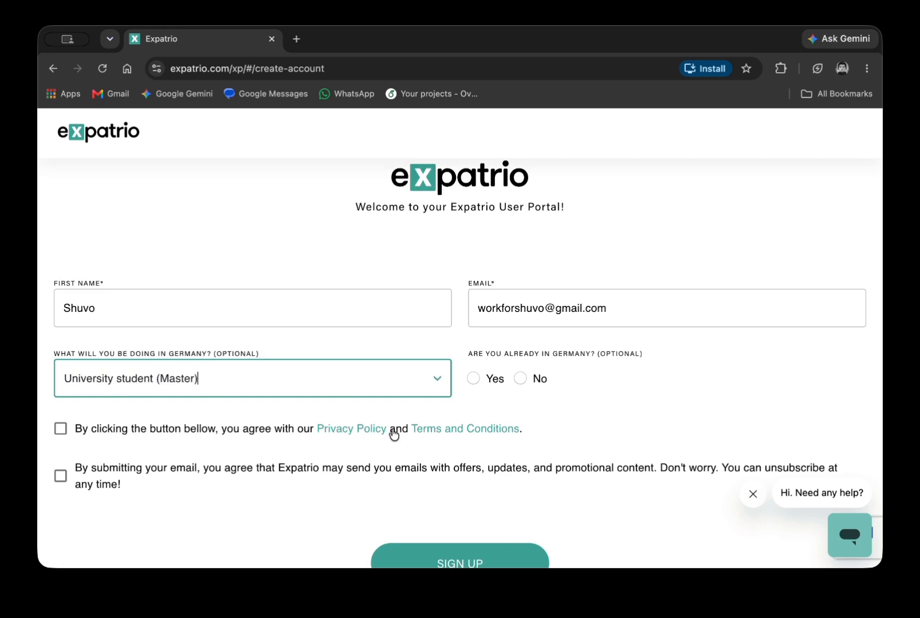
click(521, 385)
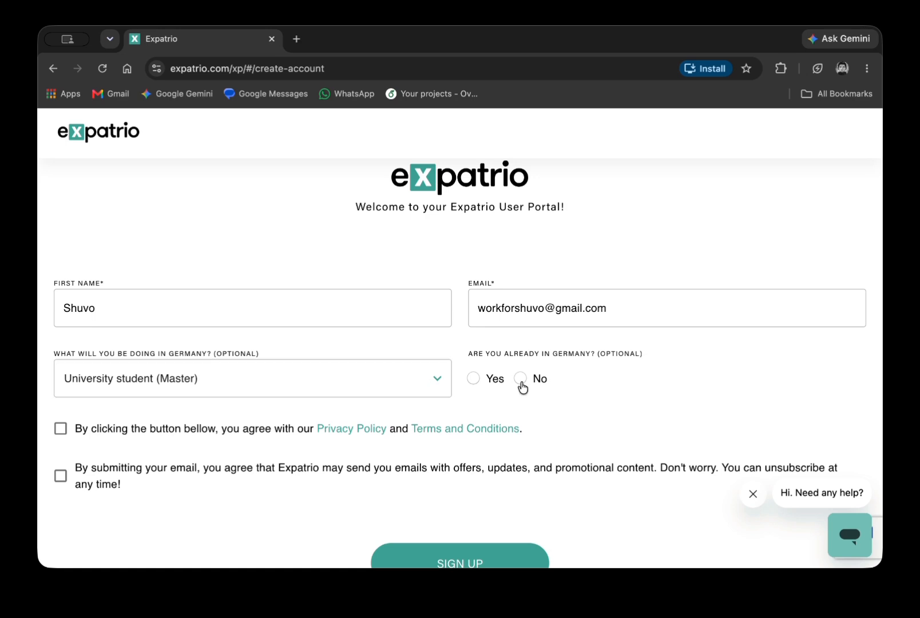
click(225, 479)
click(211, 428)
click(455, 552)
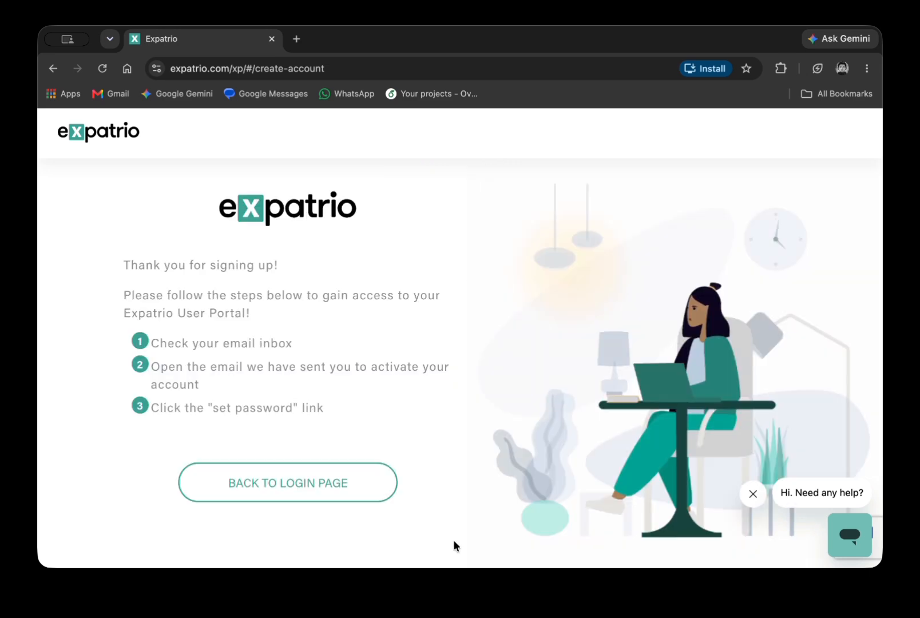
Open Gmail in a new tab and check the latest email in the inbox.
click(296, 39)
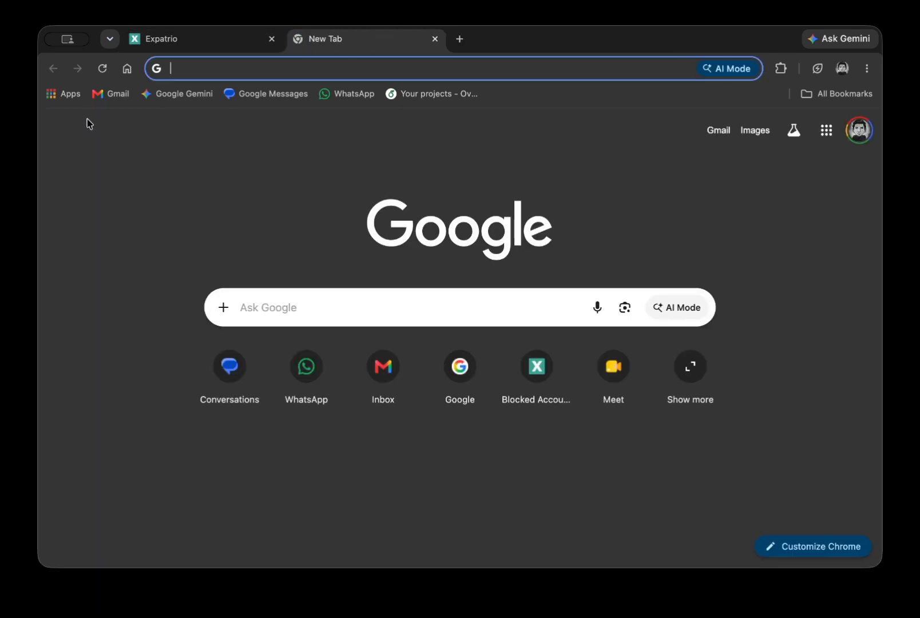
click(103, 93)
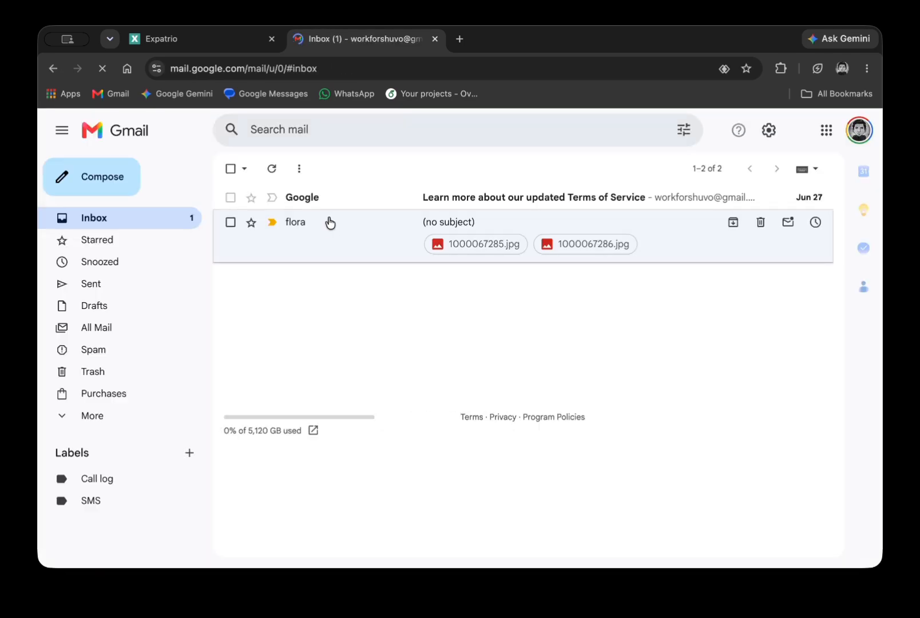
click(355, 201)
scroll(377, 323, down, 4)
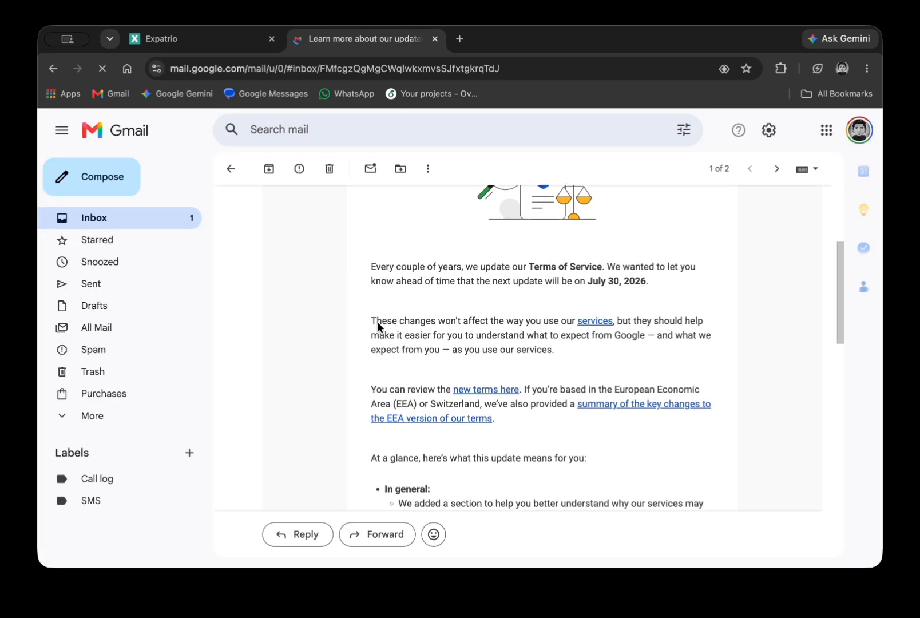
scroll(372, 297, up, 4)
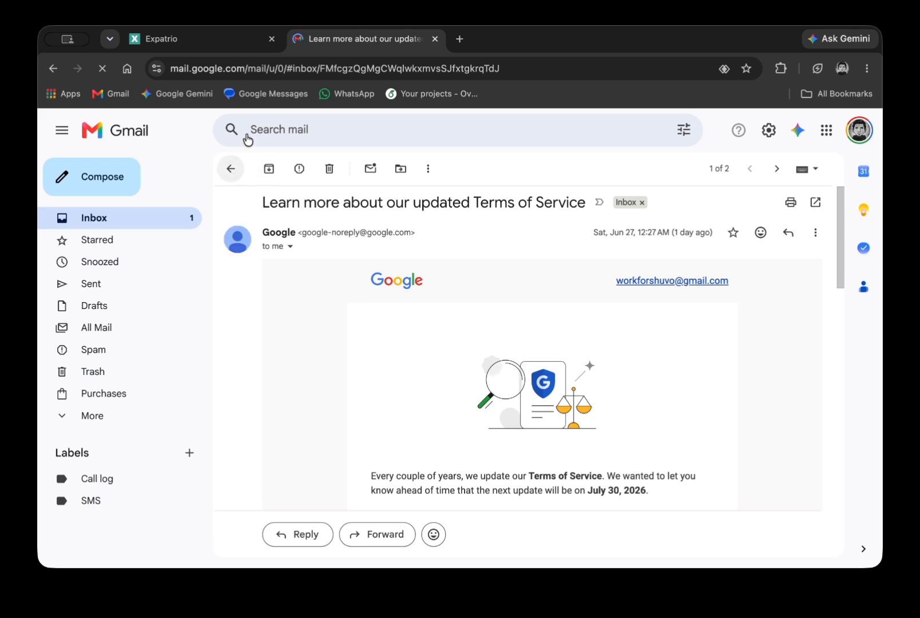
click(240, 40)
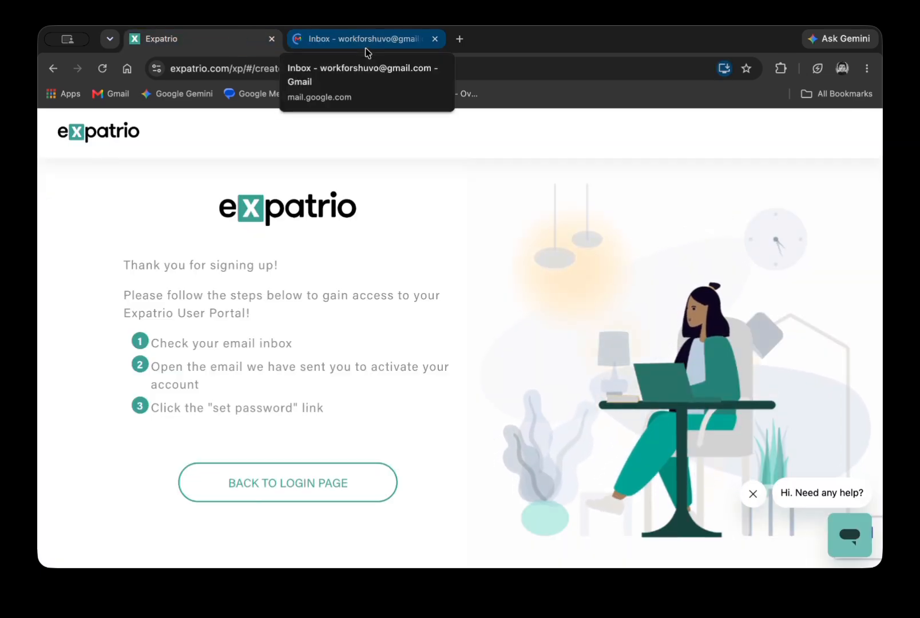
Refresh the inbox, open the Expatrio email and follow its Set up your account link.
click(363, 49)
click(272, 168)
click(232, 36)
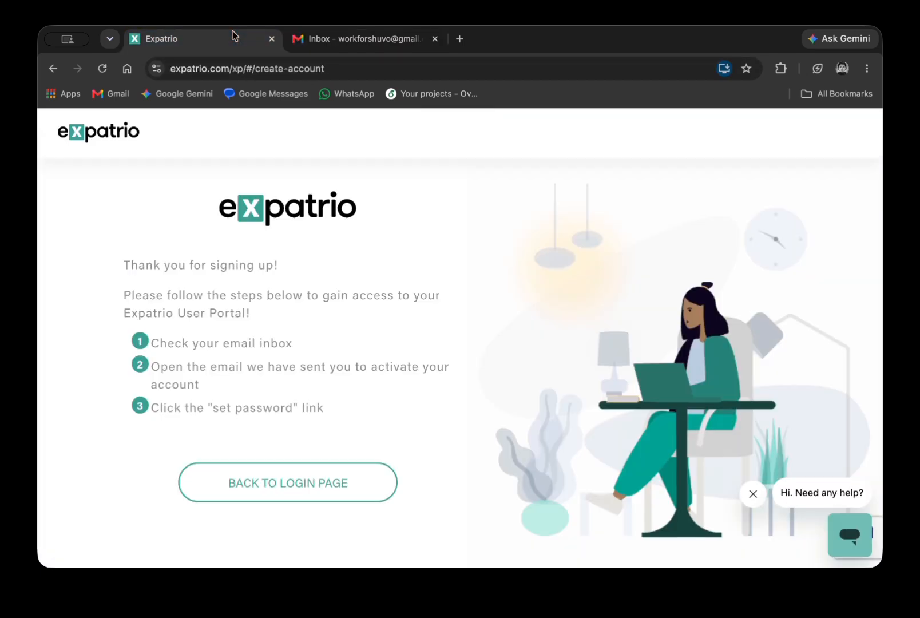
click(335, 40)
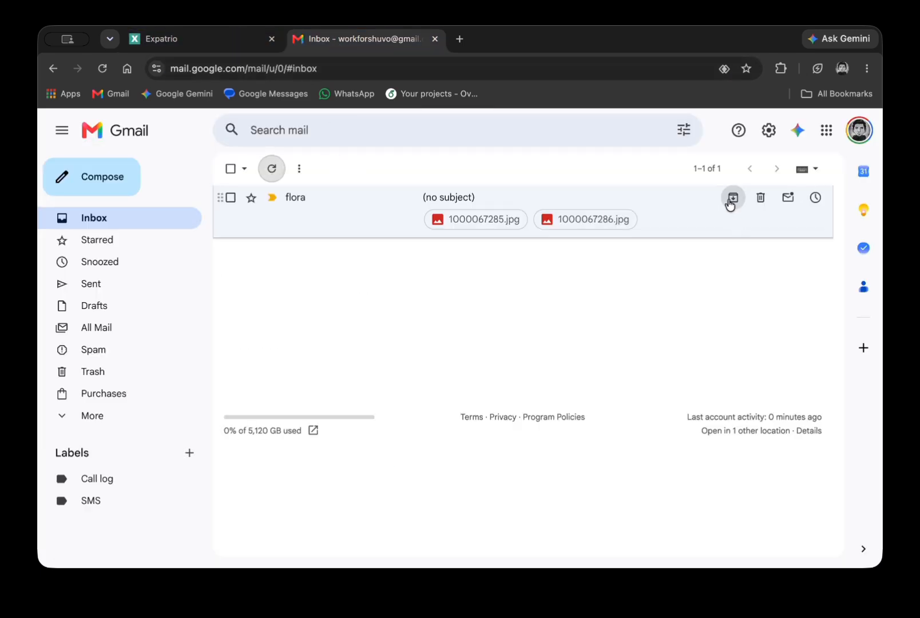
click(344, 200)
scroll(458, 348, down, 5)
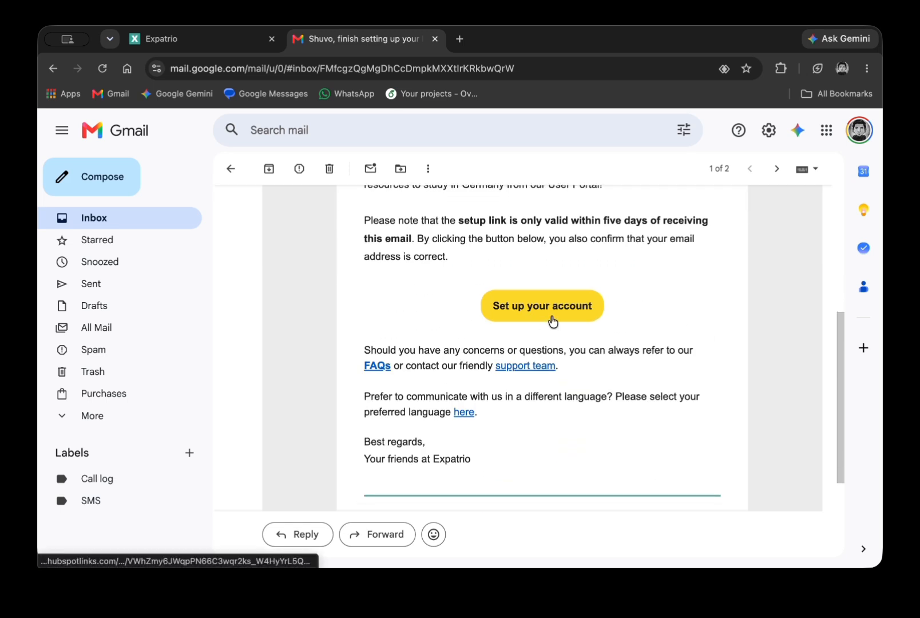
click(551, 319)
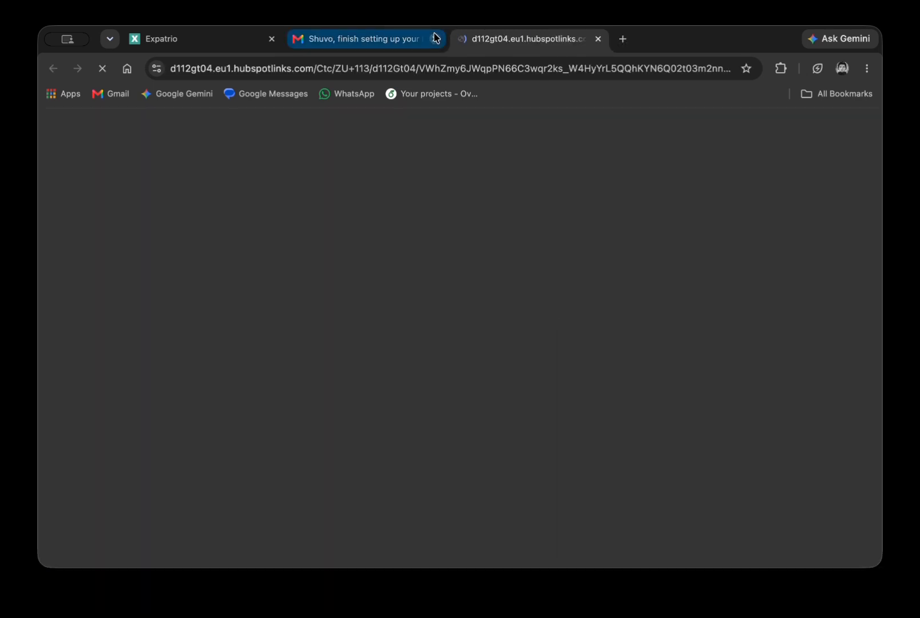
Close the Gmail and old Expatrio tabs and review the password requirements.
click(435, 39)
click(272, 38)
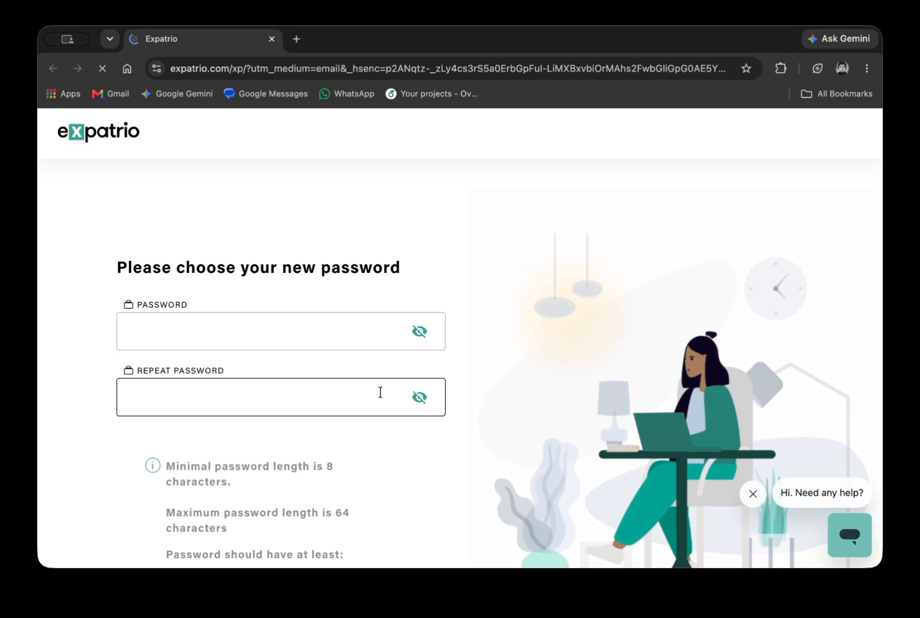
click(268, 252)
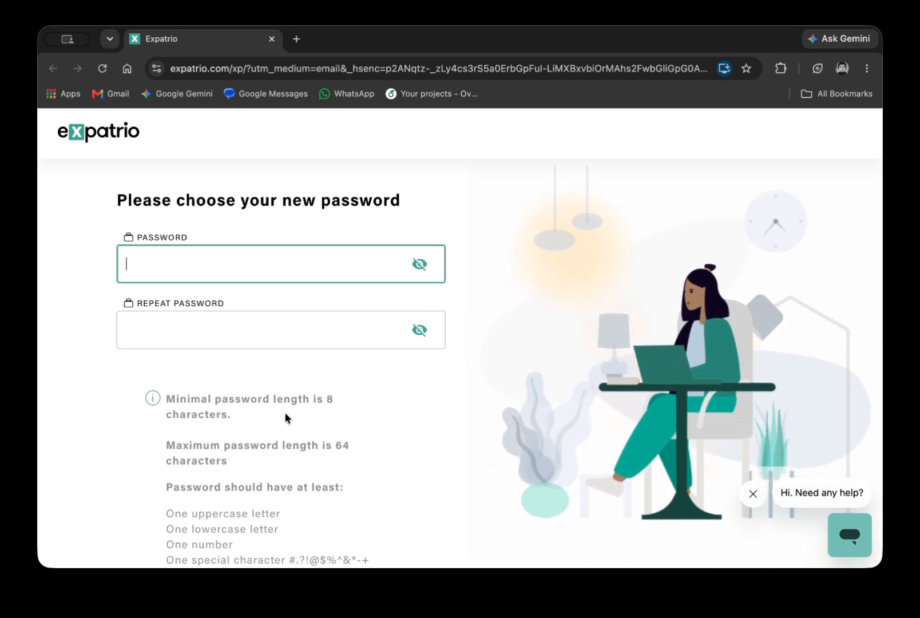
scroll(284, 412, down, 2)
drag(211, 484, 285, 515)
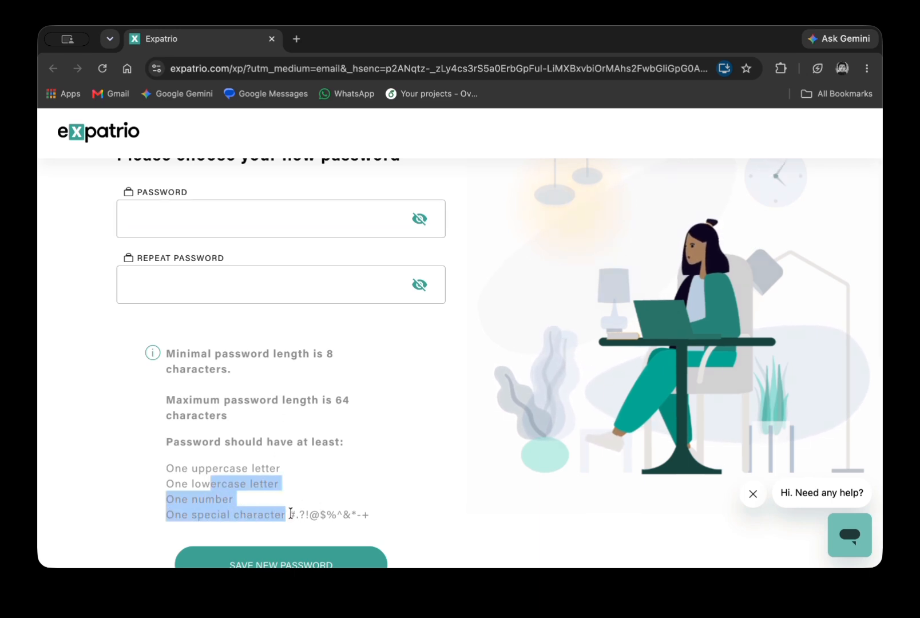
double_click(322, 514)
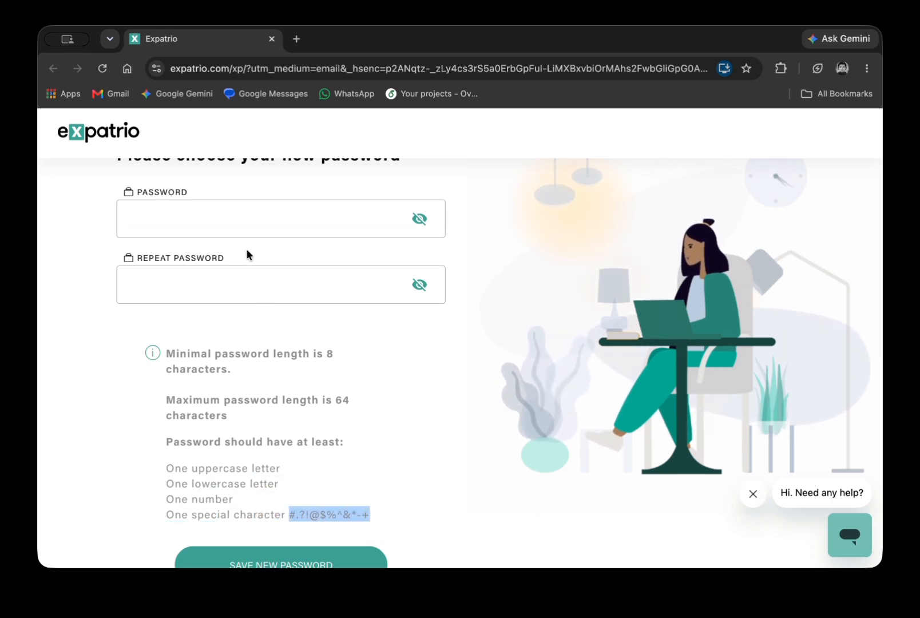
Enter the new password in both fields and save it.
click(226, 220)
text(•••••••••)
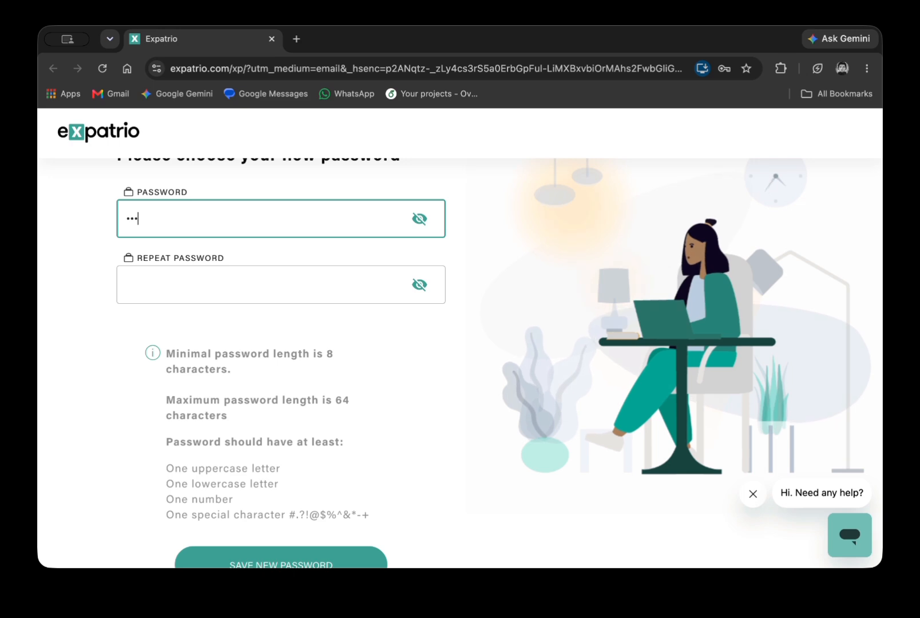
click(199, 287)
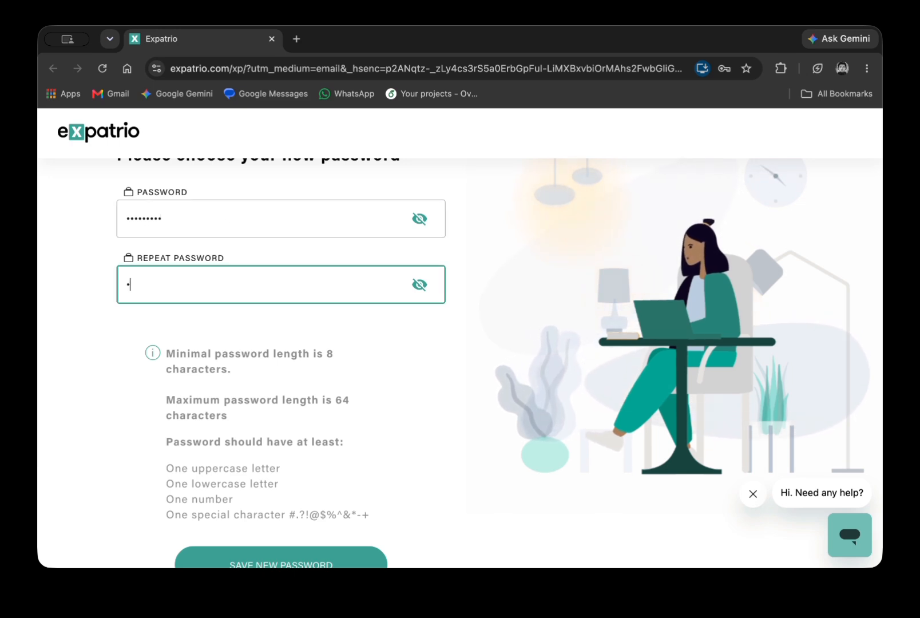
text(•••••••••)
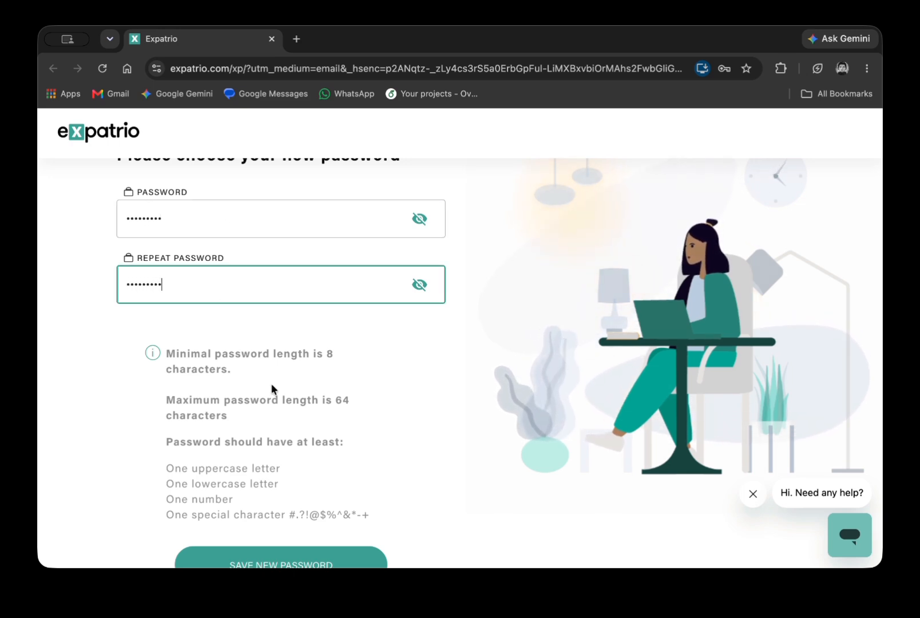
scroll(280, 399, down, 2)
click(296, 484)
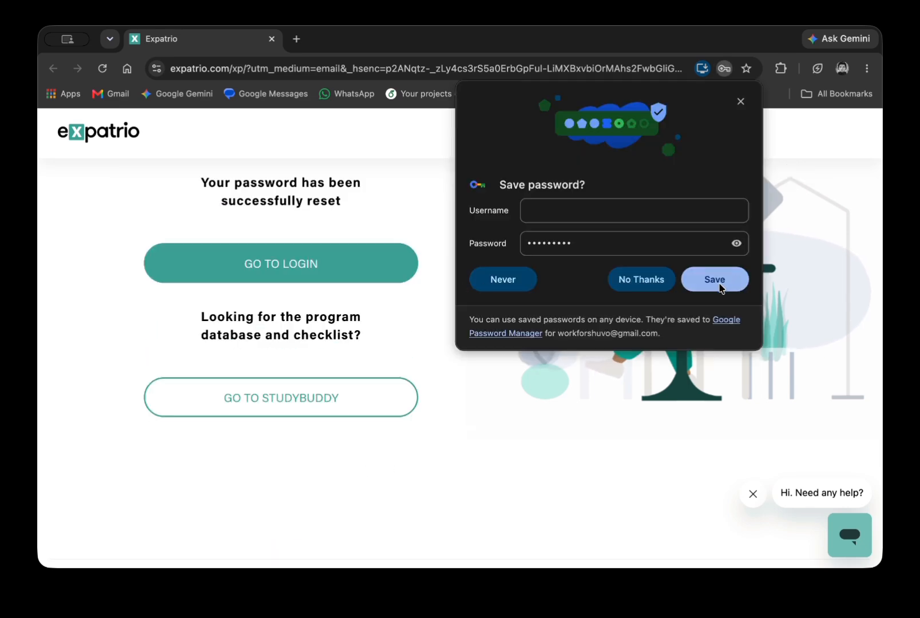
Save the new password in the browser and go to the login page.
click(700, 279)
click(316, 275)
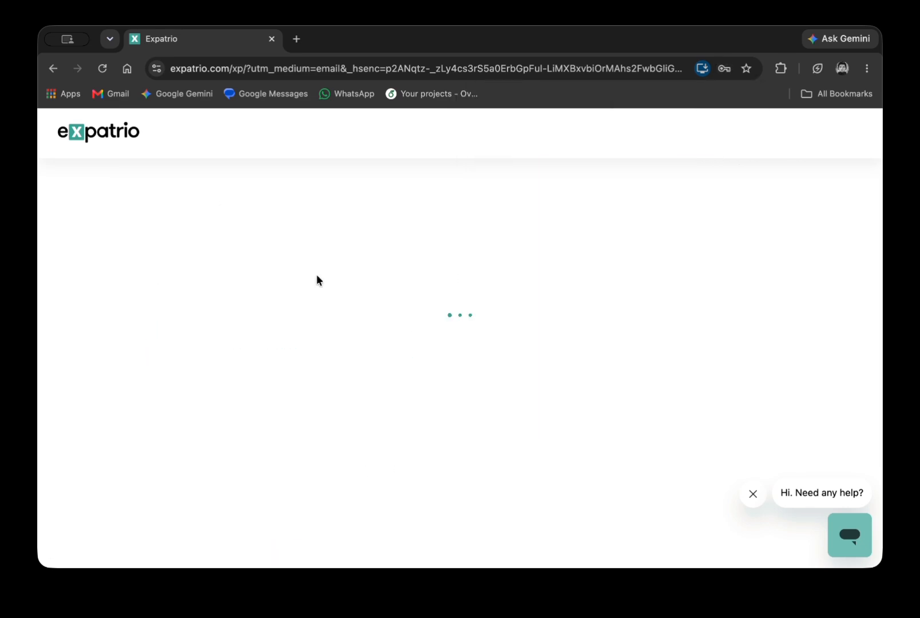
click(303, 378)
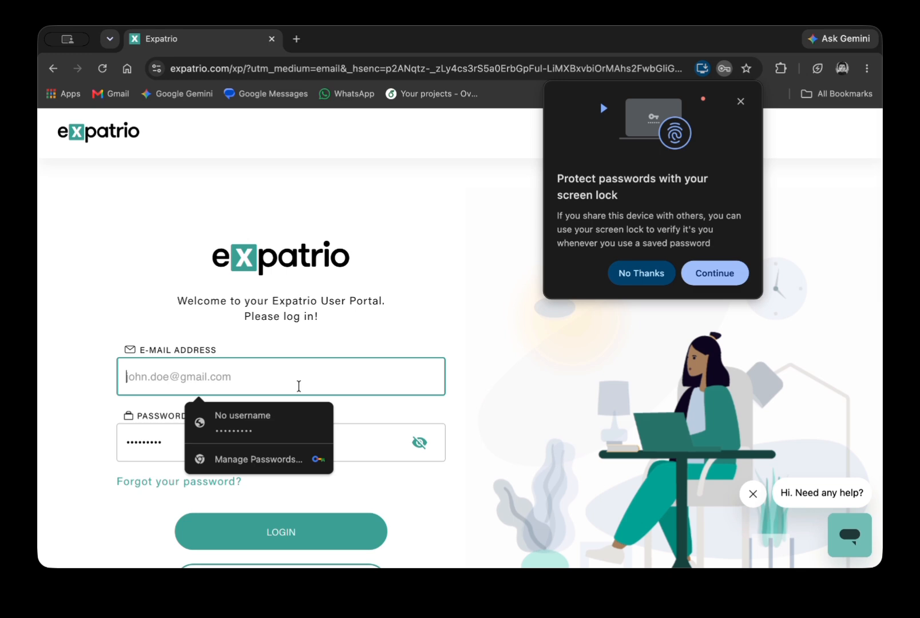
click(314, 420)
Log in with the account e-mail and saved password, then open a new browser tab.
click(277, 386)
text(wor)
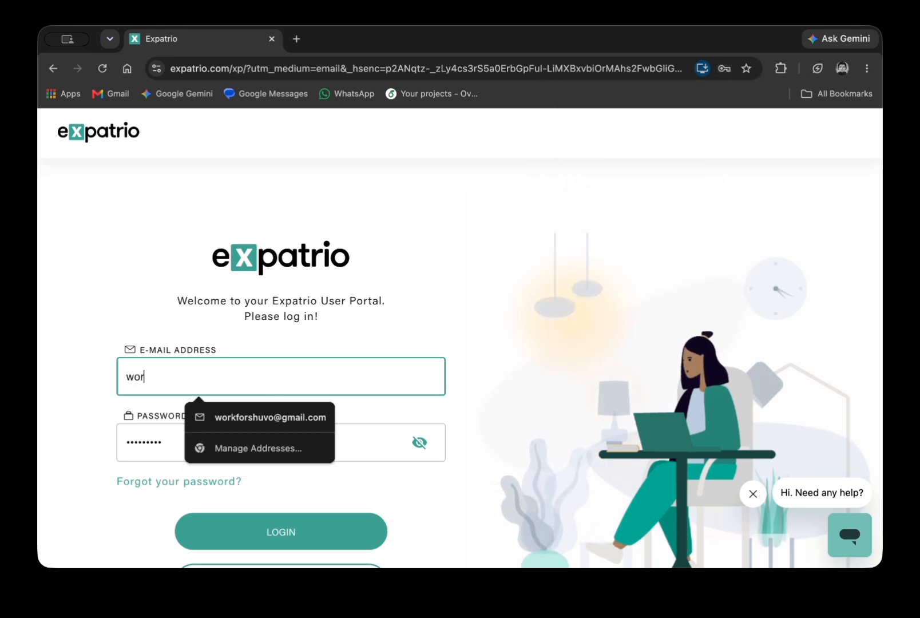
click(291, 421)
click(288, 532)
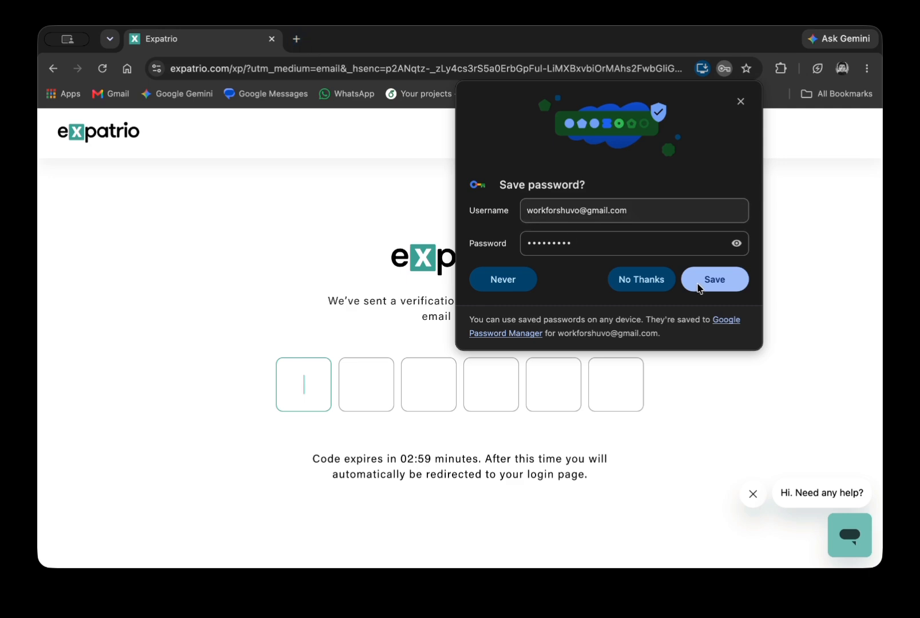
click(714, 279)
click(295, 40)
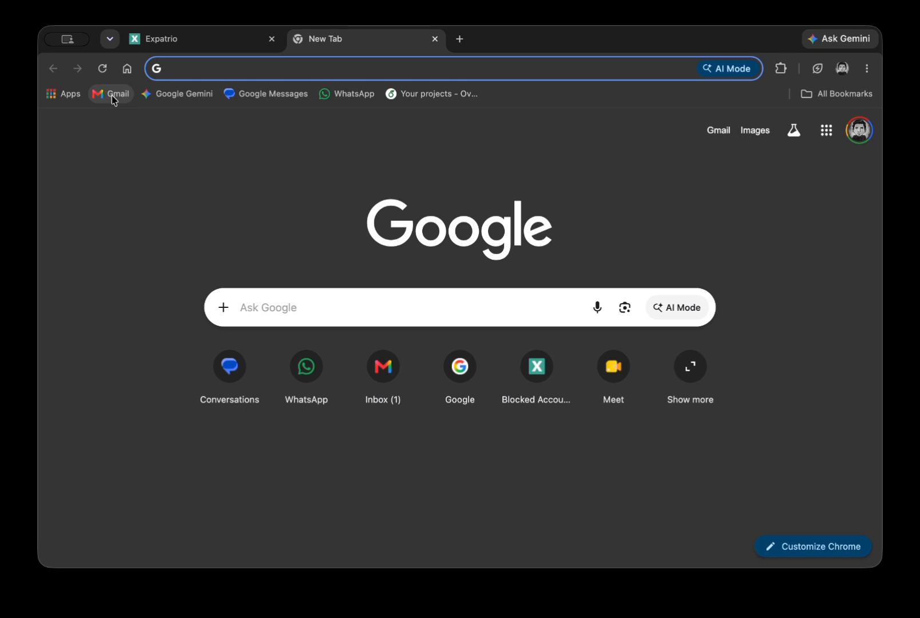
Check Gmail, close it, return to the Expatrio login page and log in to the portal.
click(112, 95)
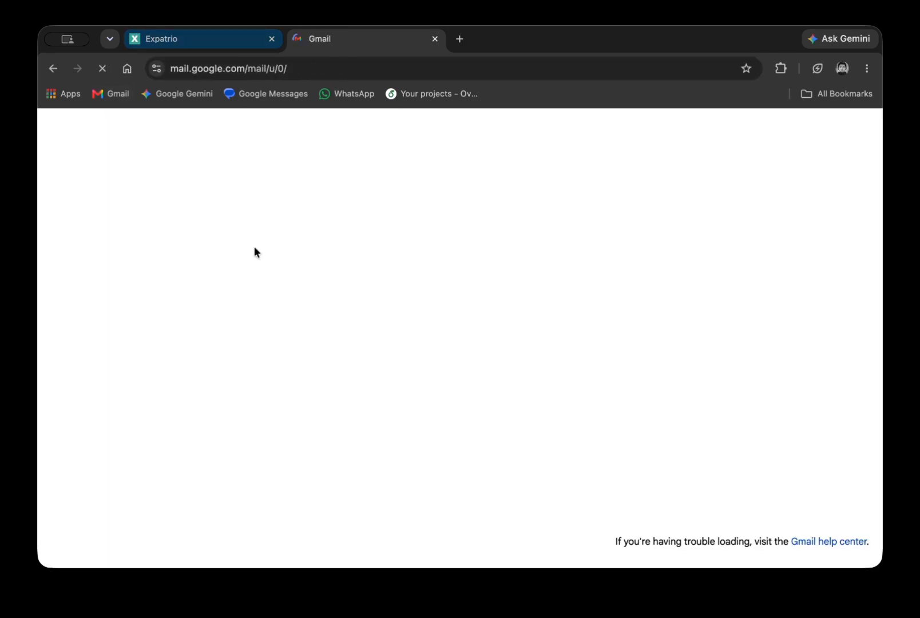
click(226, 34)
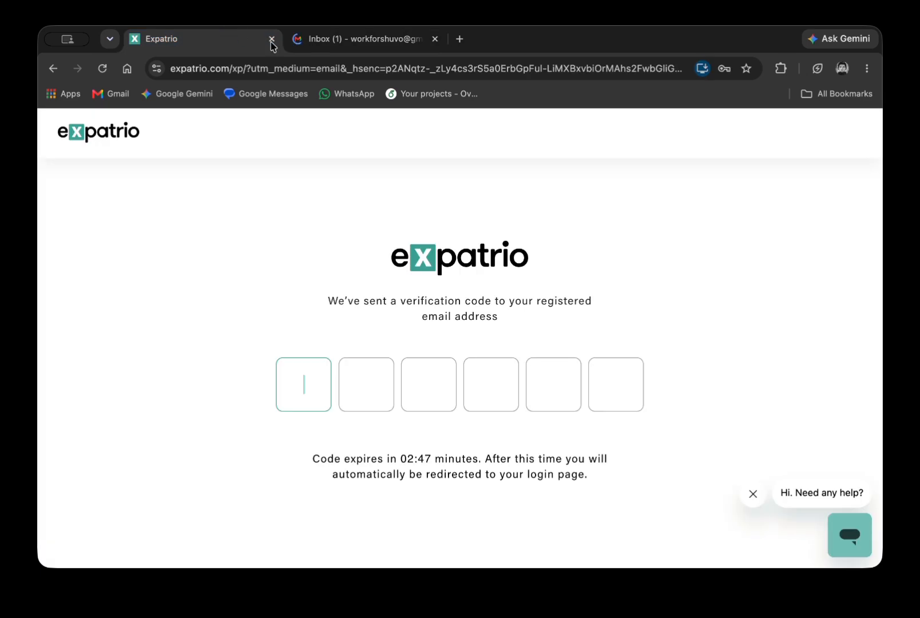
click(435, 39)
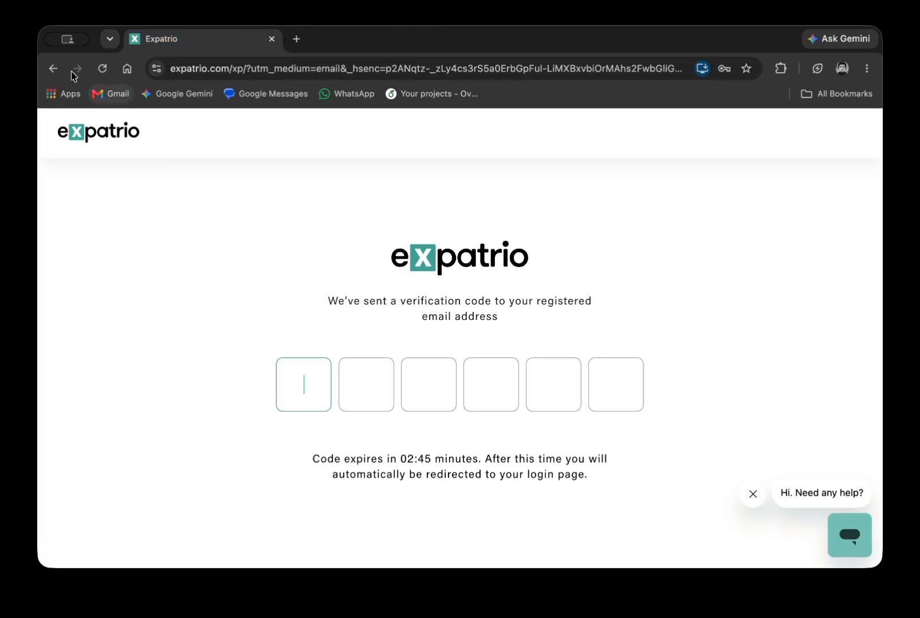
click(62, 68)
scroll(205, 340, down, 5)
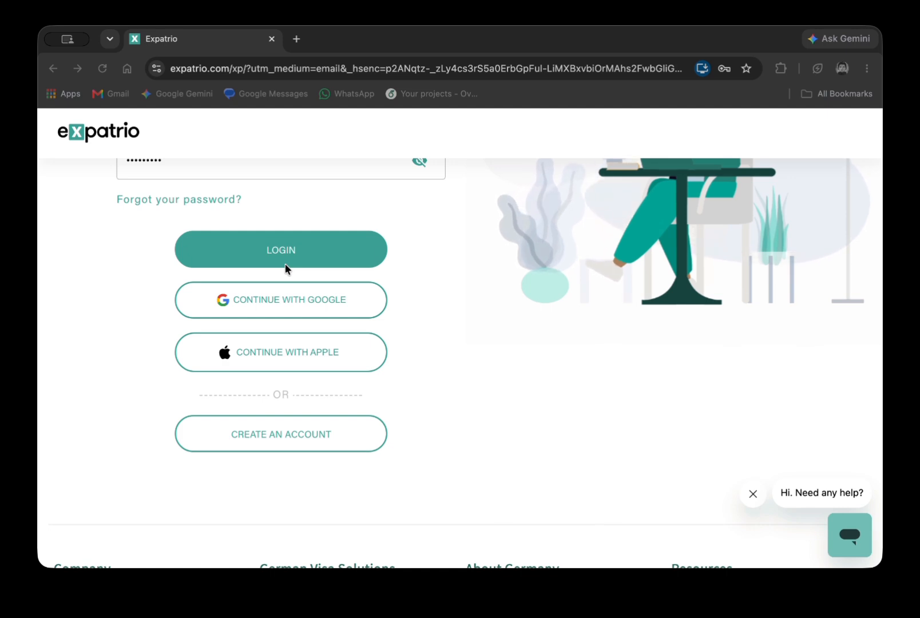
click(539, 473)
click(321, 258)
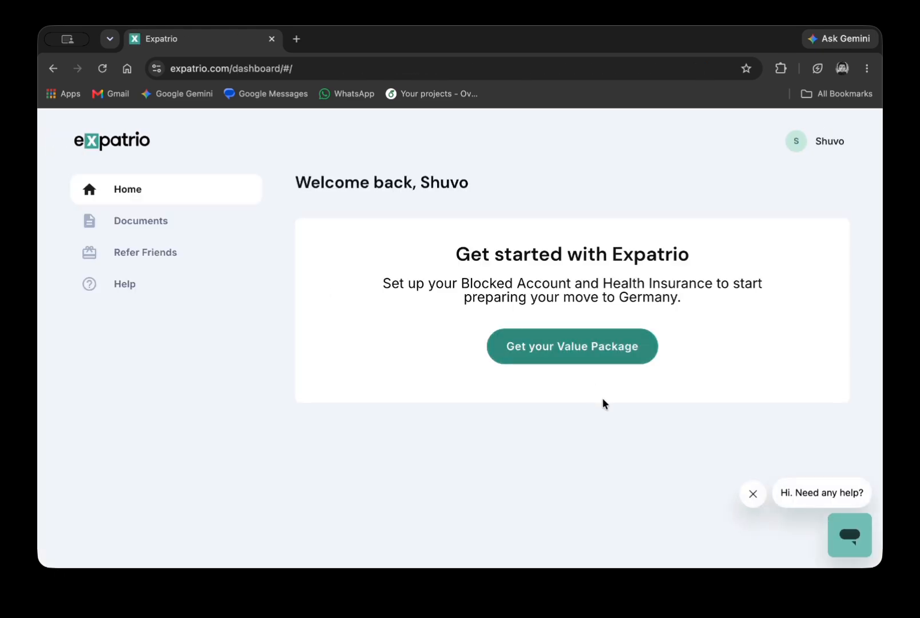
Start the Value Package questionnaire and choose the study option for Germany.
click(583, 358)
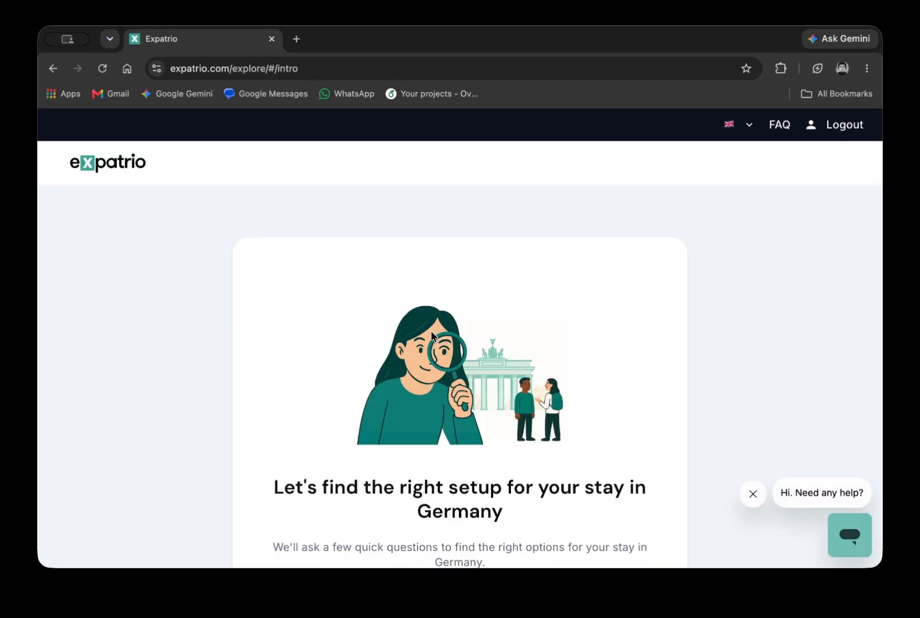
scroll(432, 337, down, 3)
click(456, 422)
scroll(455, 423, down, 2)
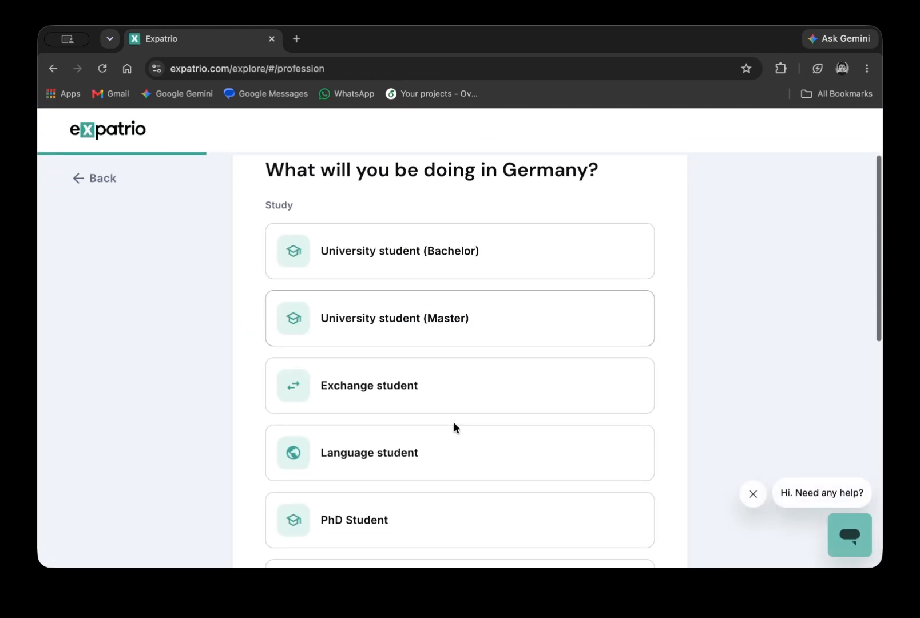
scroll(428, 277, down, 4)
click(427, 278)
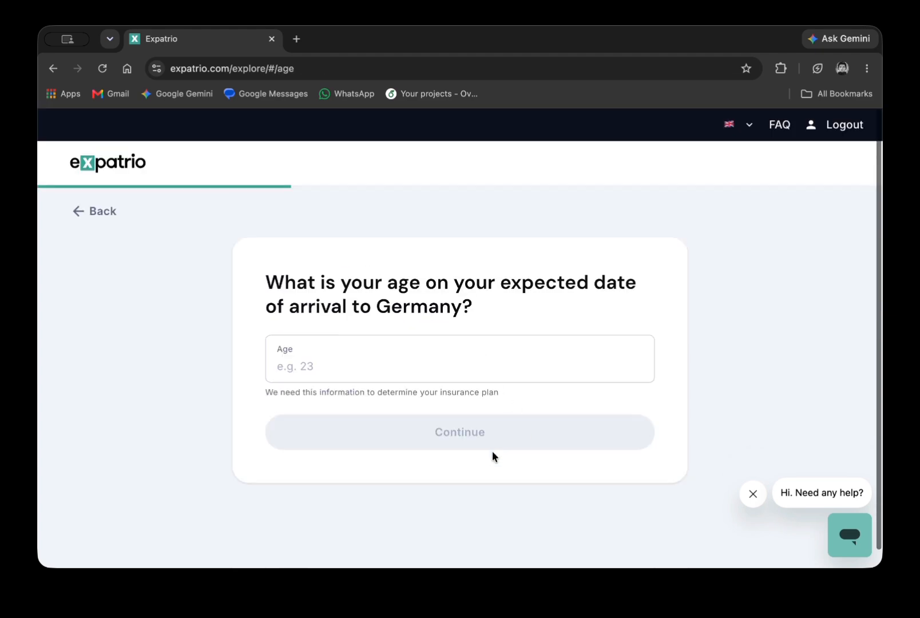
Enter age 26, answer No to dependents and continue to the blocked amount calculation.
click(388, 377)
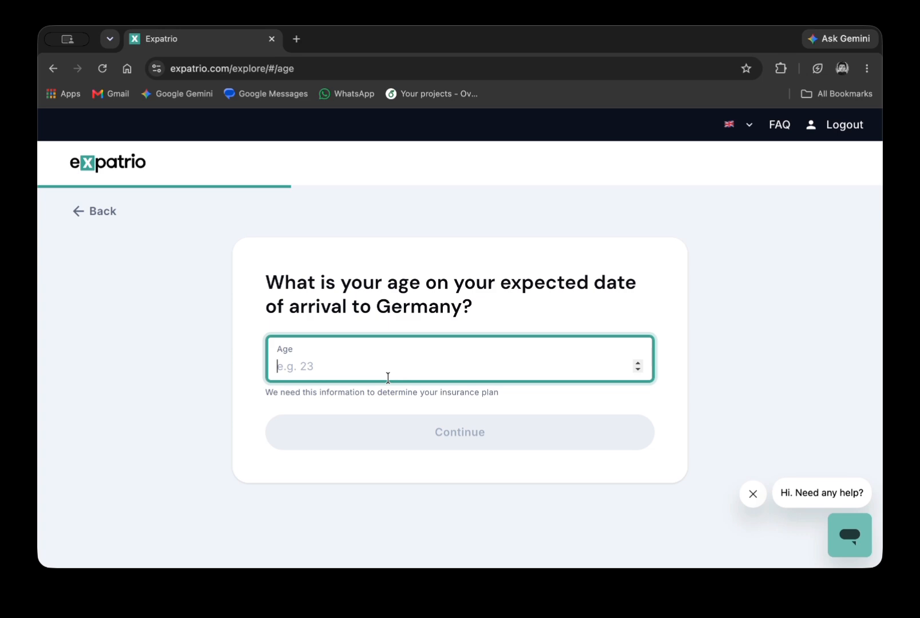
text(2)
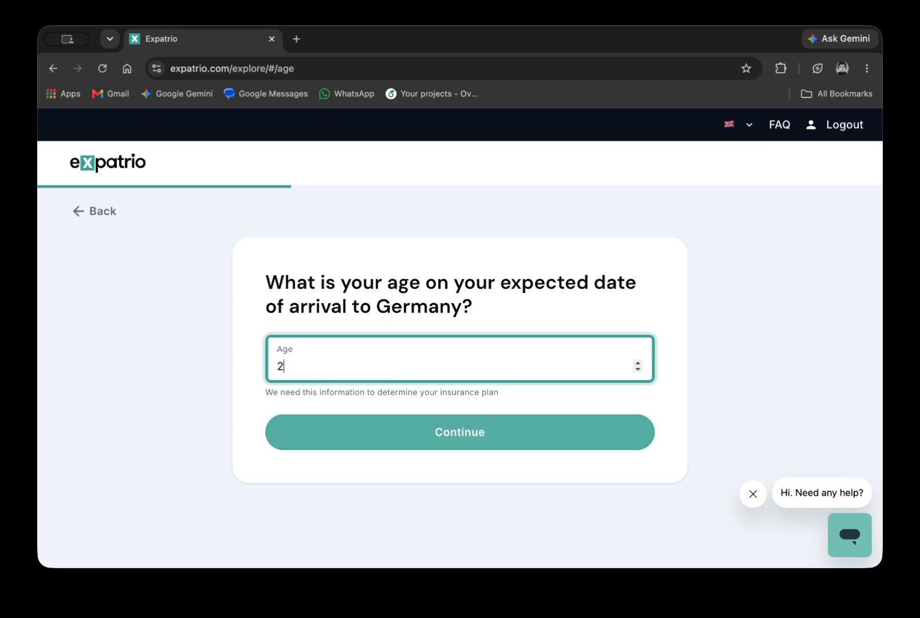
text(56)
key(BackSpace)
key(BackSpace)
text(6)
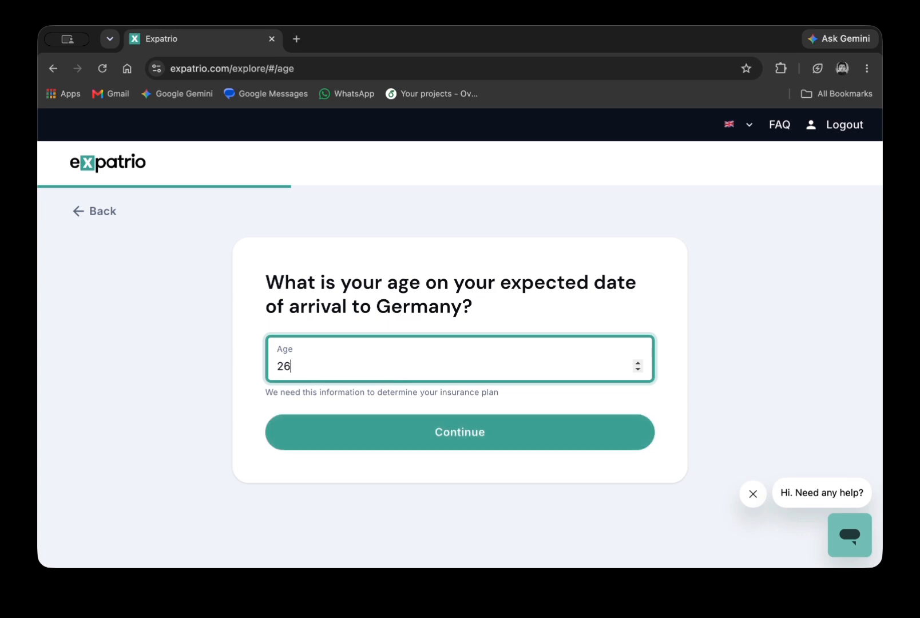
click(452, 437)
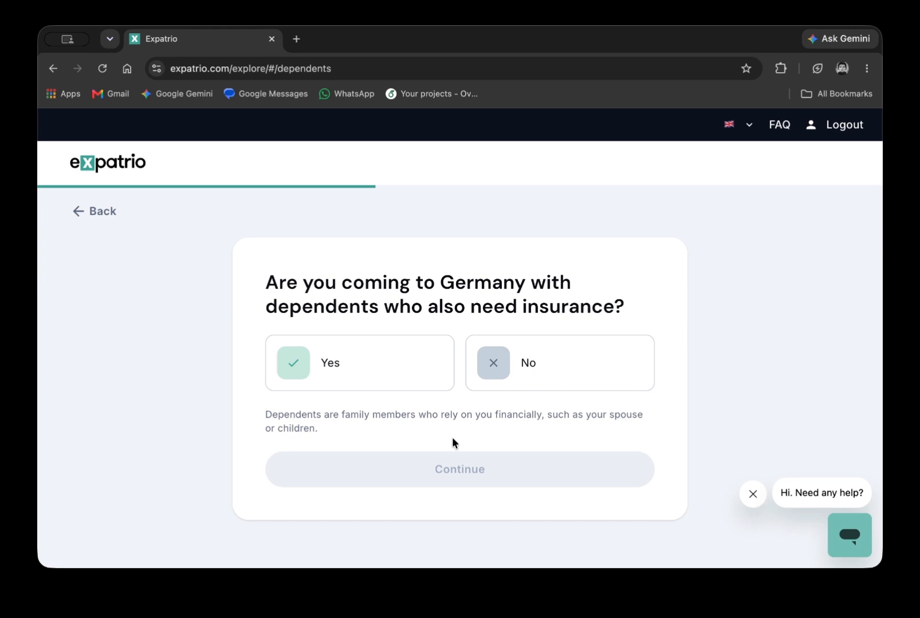
click(493, 364)
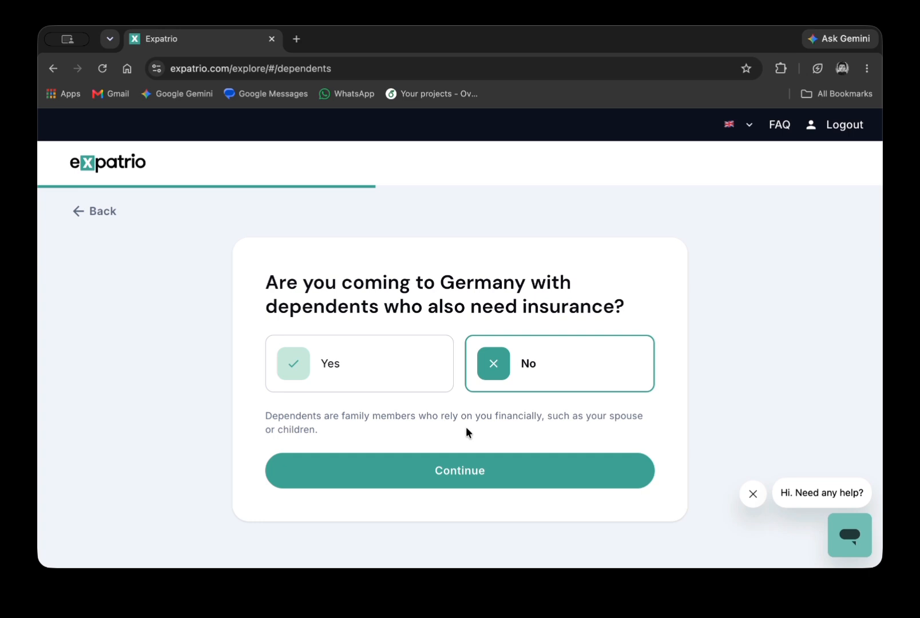
click(438, 469)
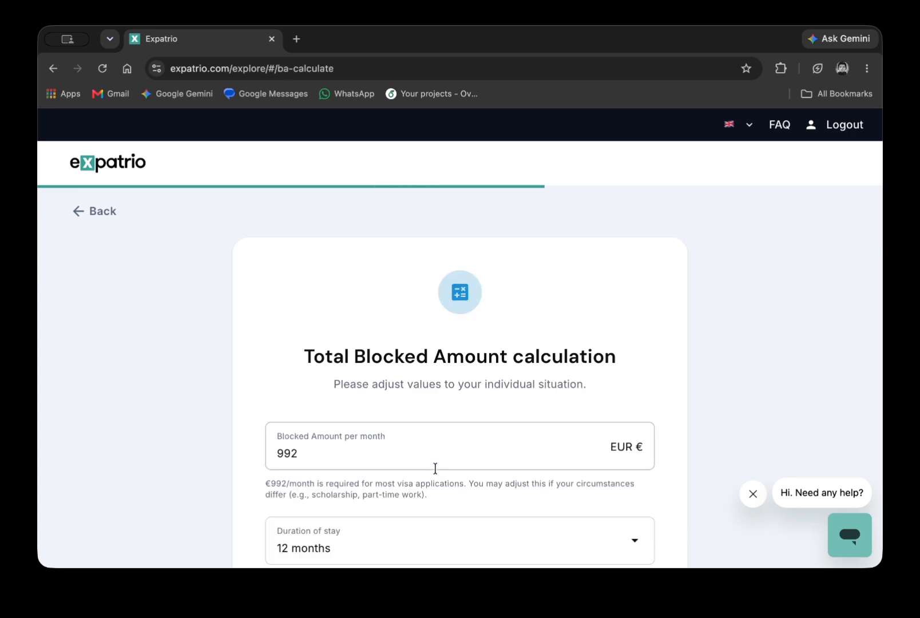
Read the note about the 992 EUR monthly blocked amount.
scroll(435, 468, down, 3)
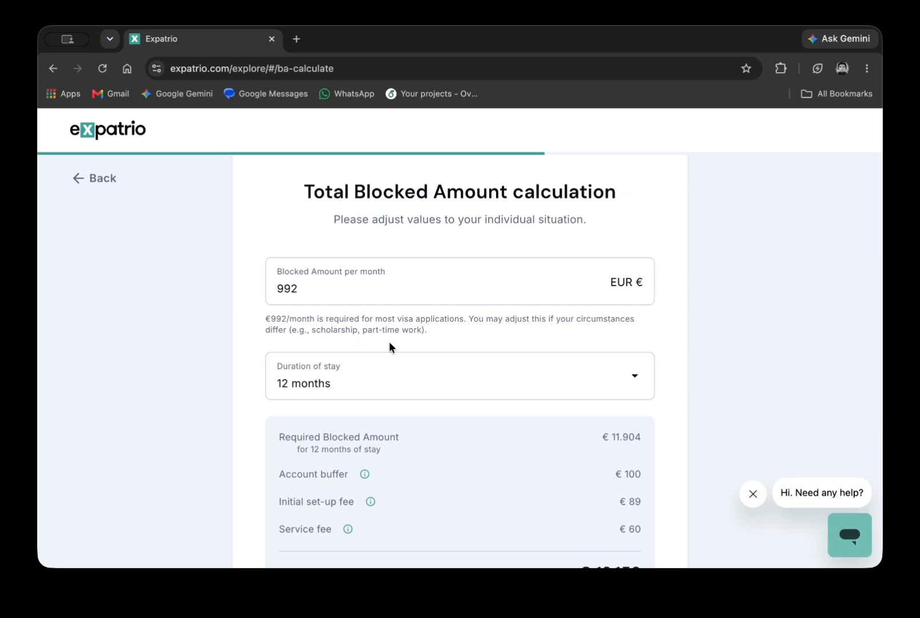
triple_click(378, 328)
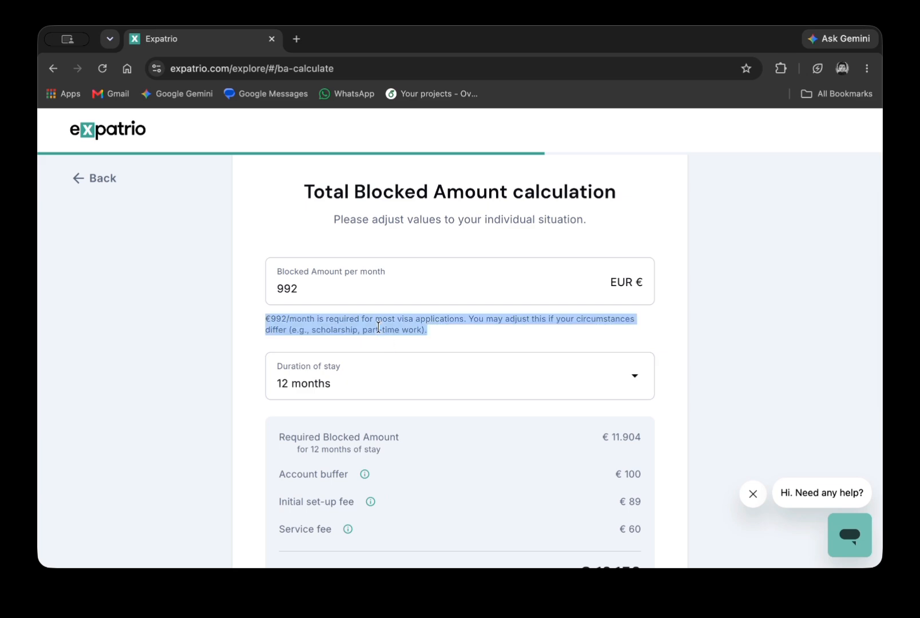
click(379, 328)
triple_click(378, 327)
click(378, 327)
triple_click(378, 328)
click(378, 328)
triple_click(378, 327)
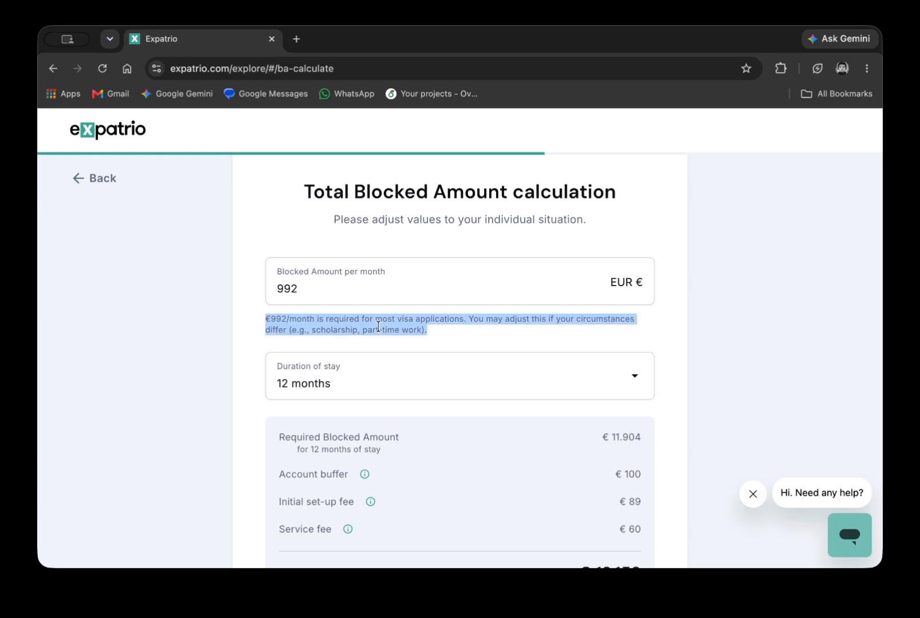
Keep the stay duration at 12 months and continue to the health insurance choice.
click(337, 391)
scroll(295, 299, down, 2)
click(235, 357)
scroll(448, 410, down, 5)
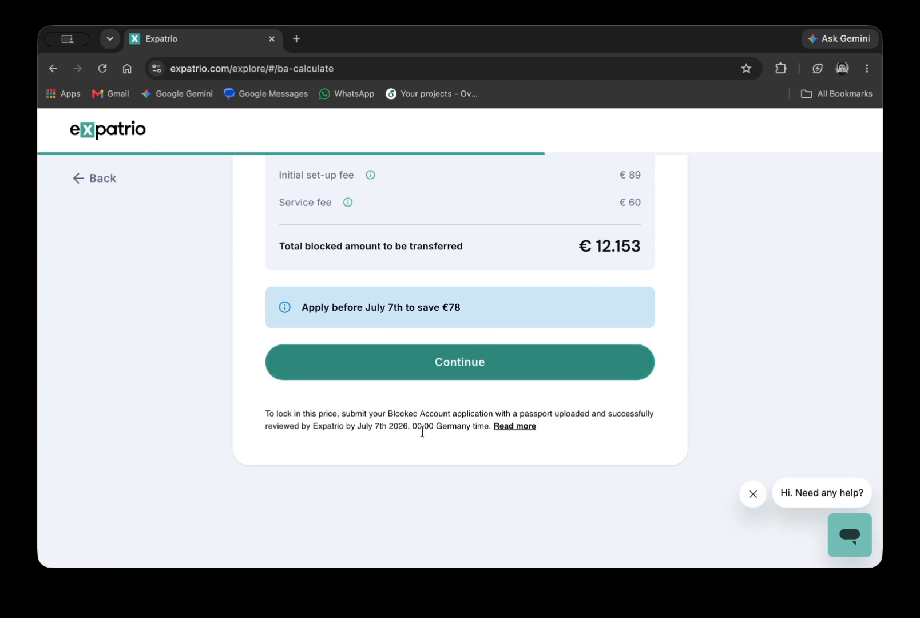
scroll(474, 402, up, 2)
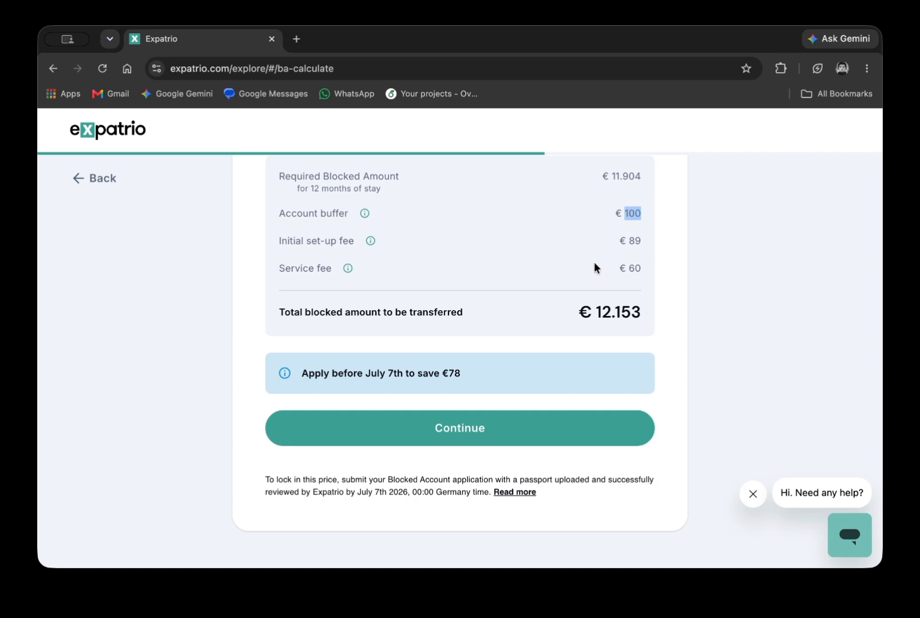
click(503, 437)
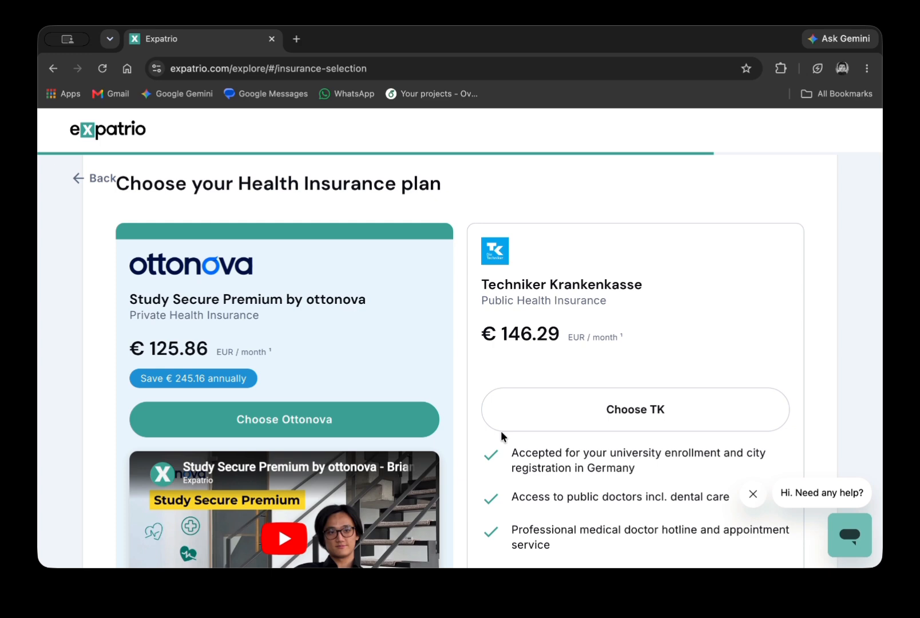
Choose Techniker Krankenkasse and confirm TK over ottonova in the popup.
click(571, 428)
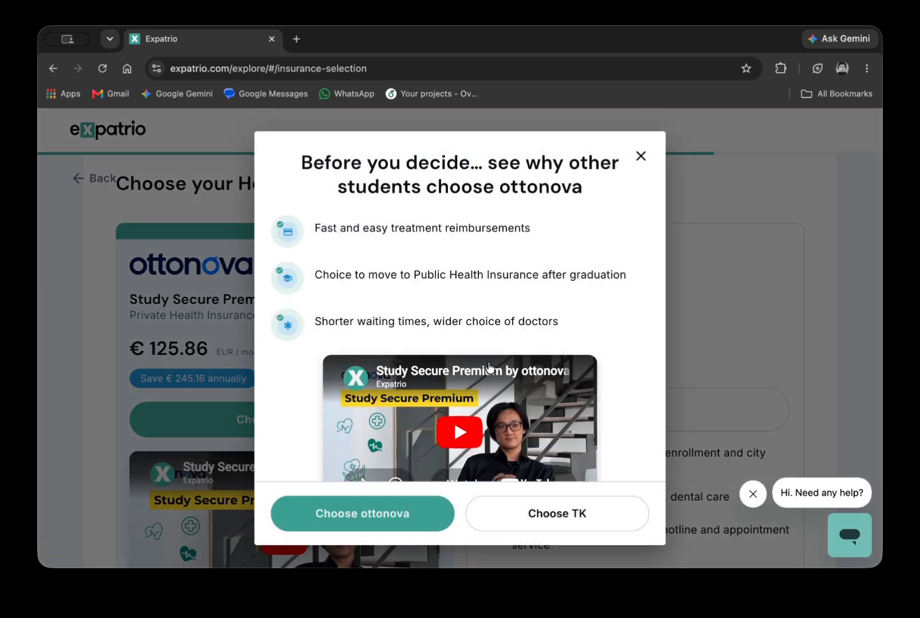
scroll(480, 362, down, 2)
scroll(481, 361, up, 1)
click(553, 524)
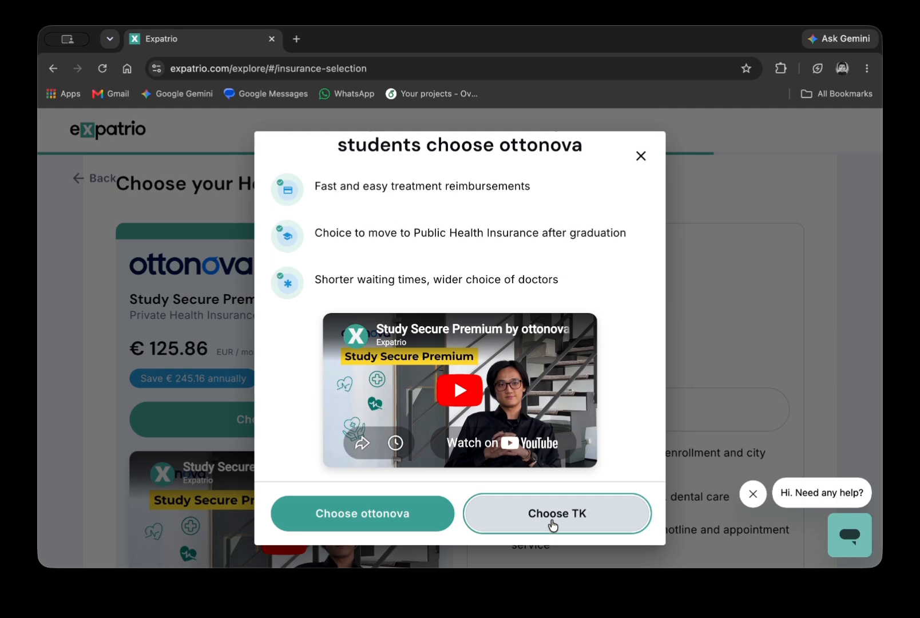
Accept the terms and promotional-offers consent and apply for the selected products.
scroll(551, 523, down, 5)
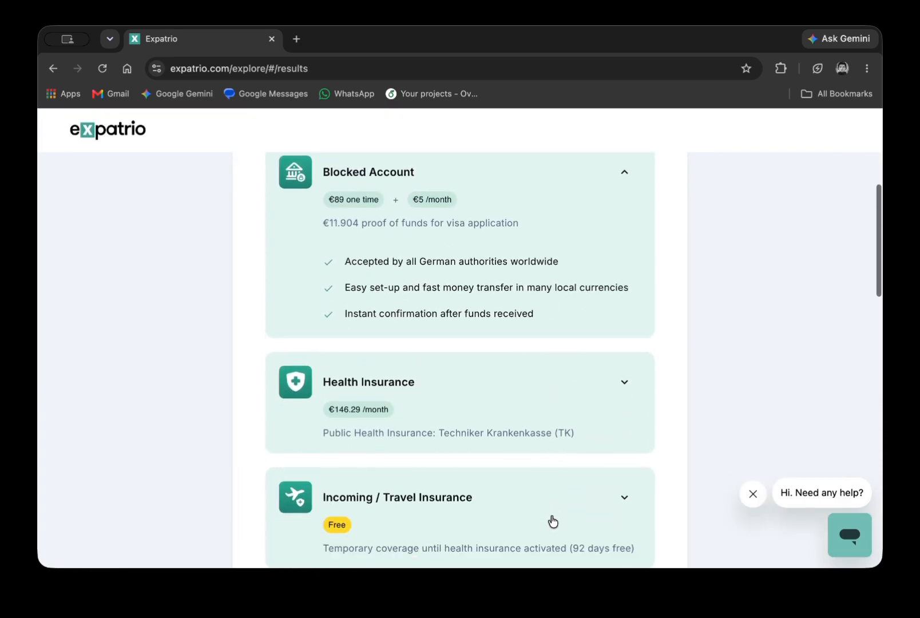
scroll(553, 520, down, 7)
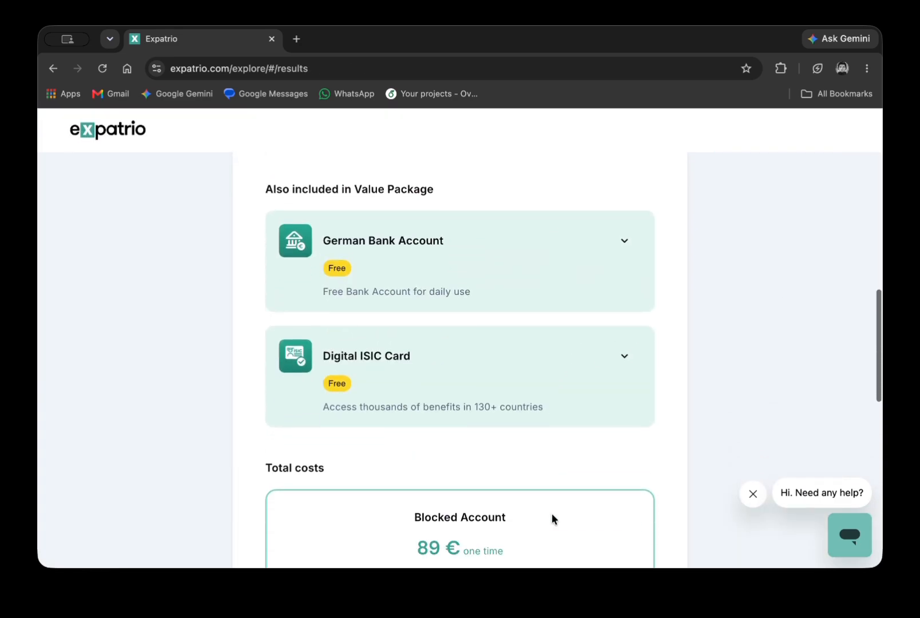
scroll(553, 520, up, 8)
scroll(452, 320, down, 4)
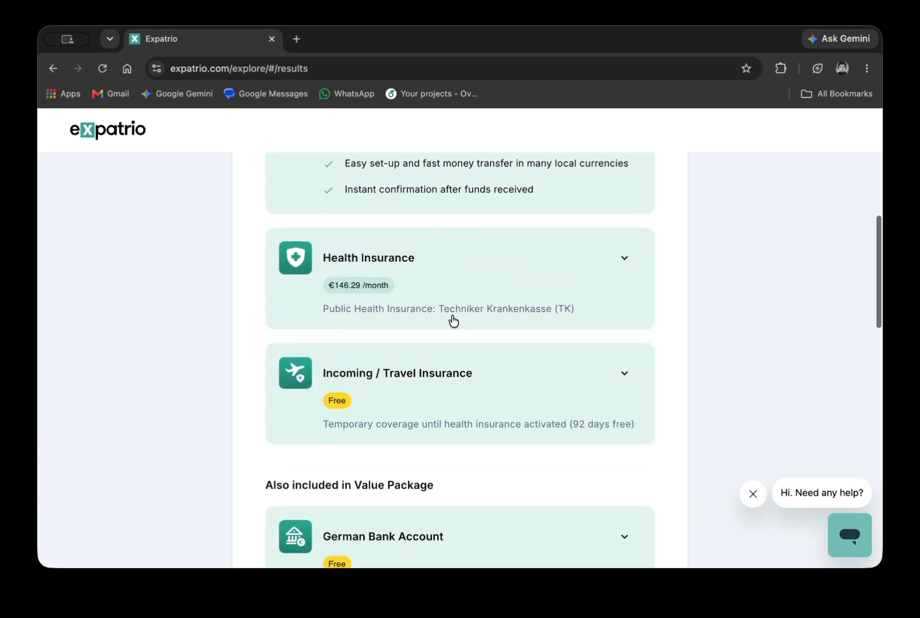
scroll(453, 320, down, 3)
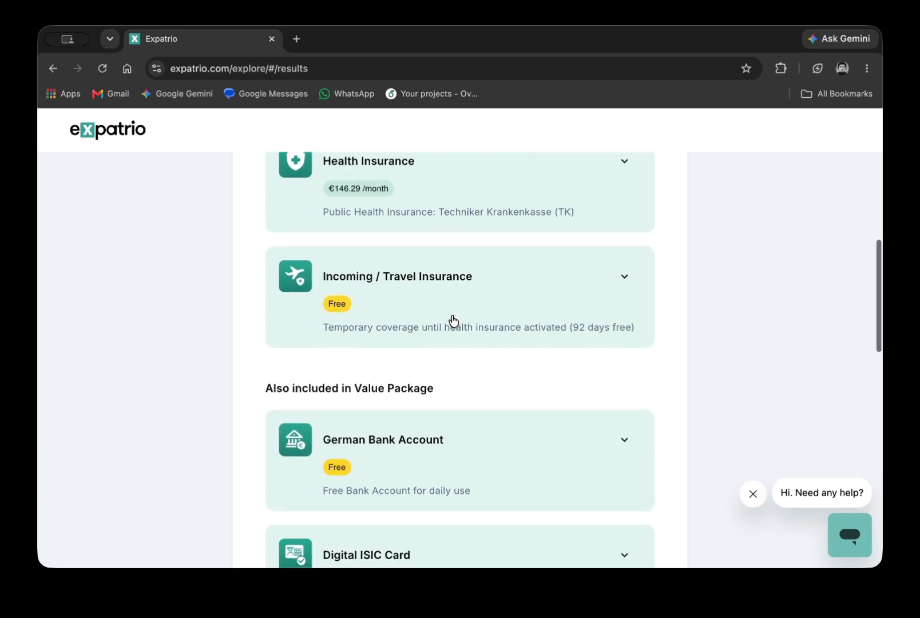
scroll(453, 320, down, 10)
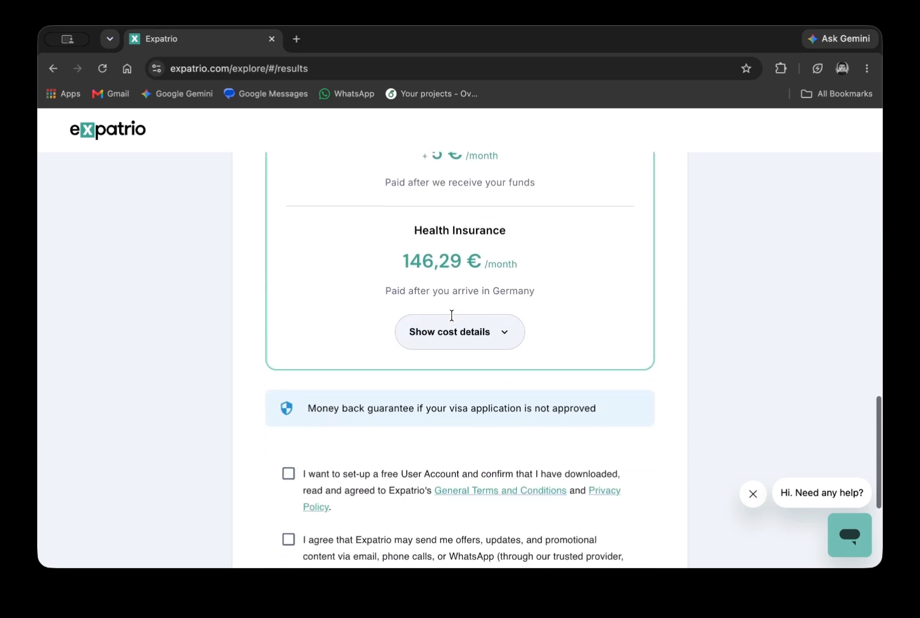
scroll(442, 409, down, 4)
click(352, 282)
click(369, 348)
click(403, 438)
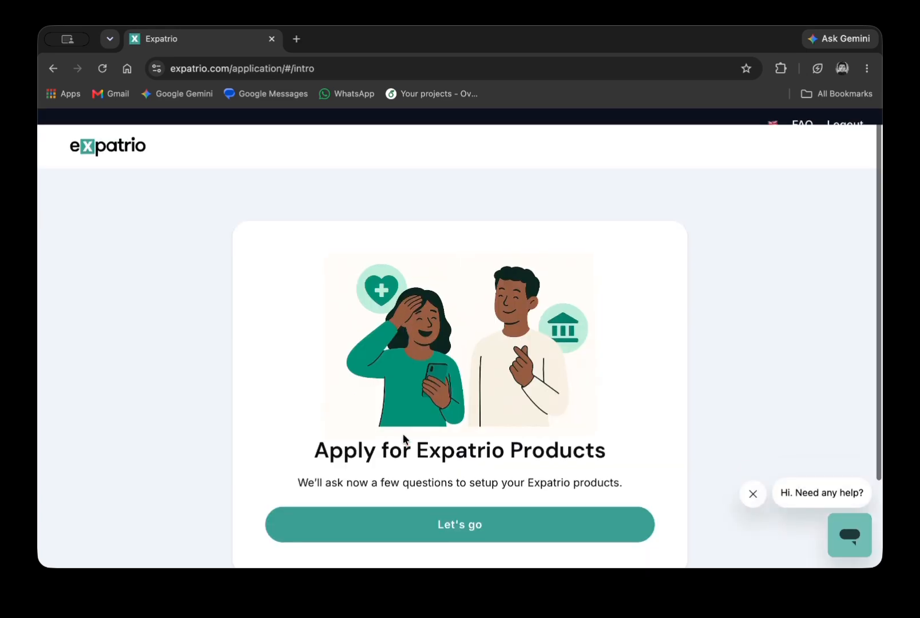
Set citizenship to Bangladesh, then choose the title Mr on the legal name step.
click(459, 458)
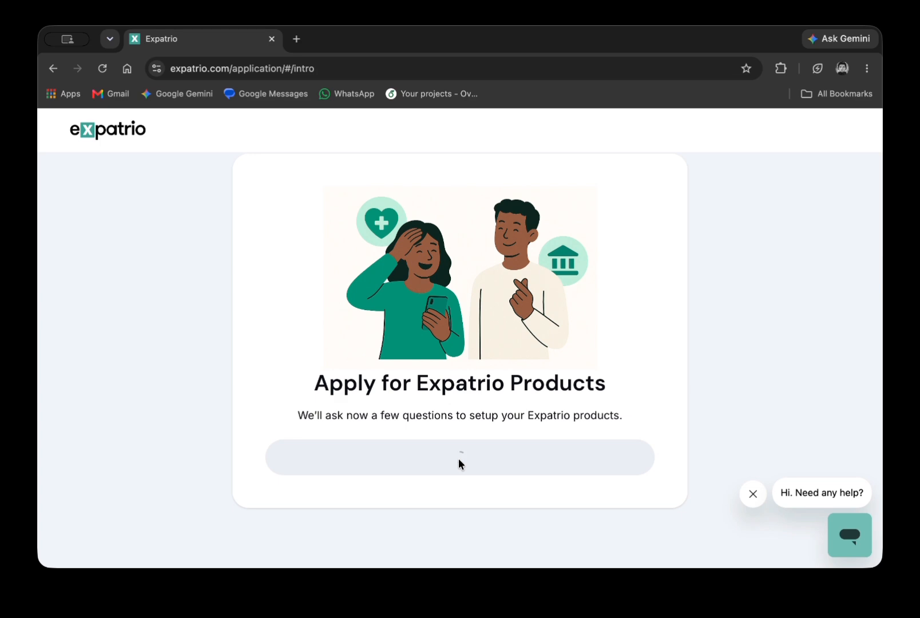
click(406, 346)
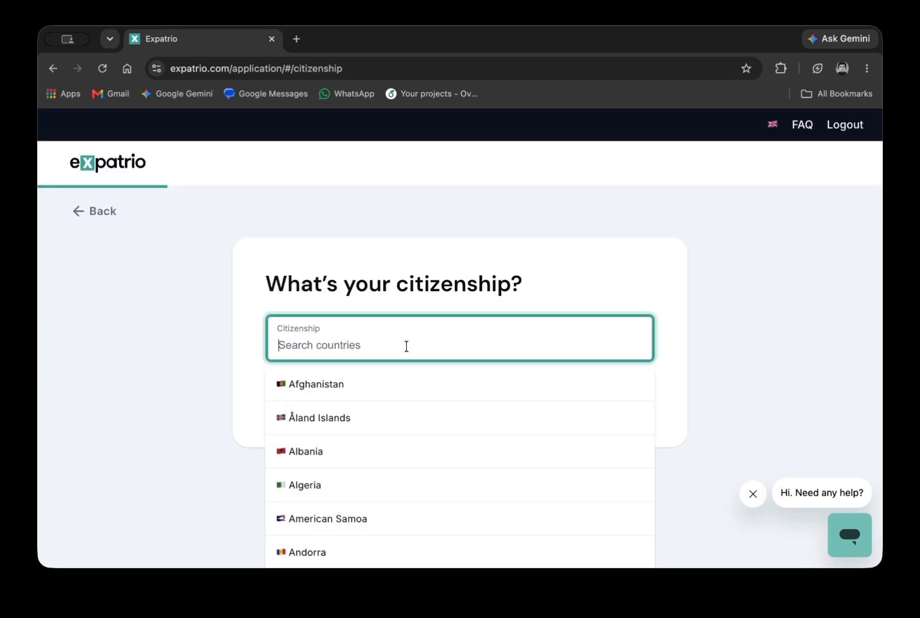
text(bang)
click(398, 386)
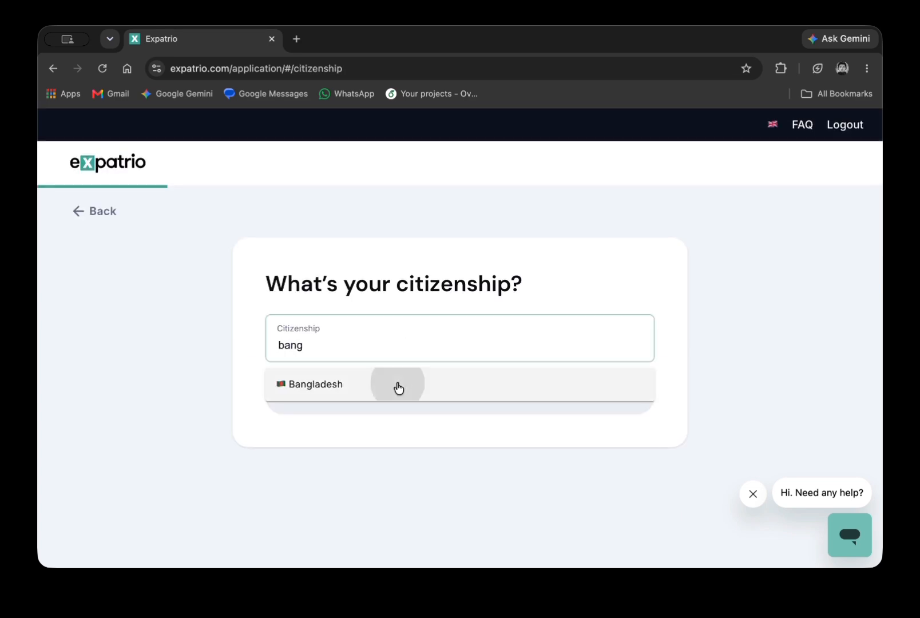
click(378, 398)
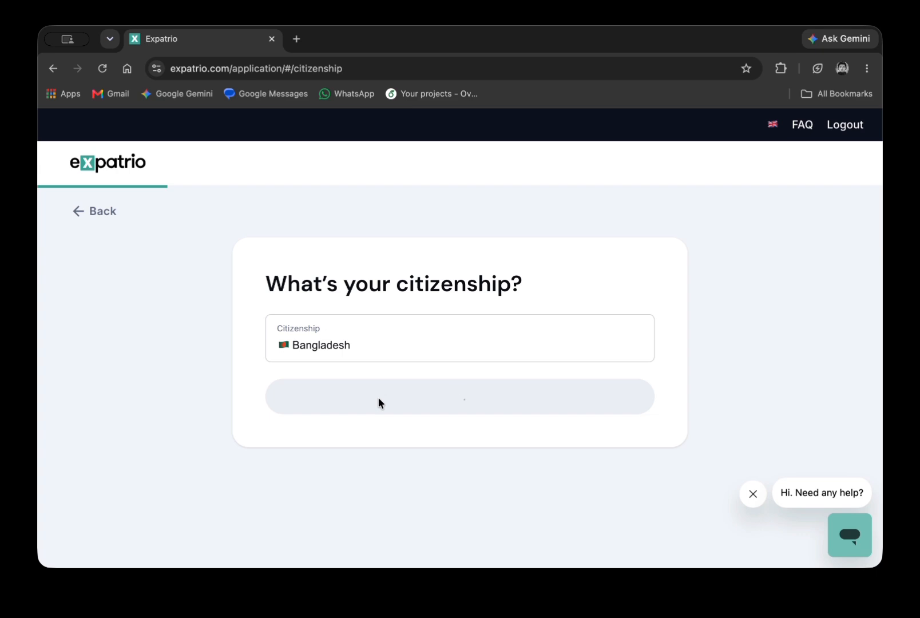
click(372, 376)
click(340, 433)
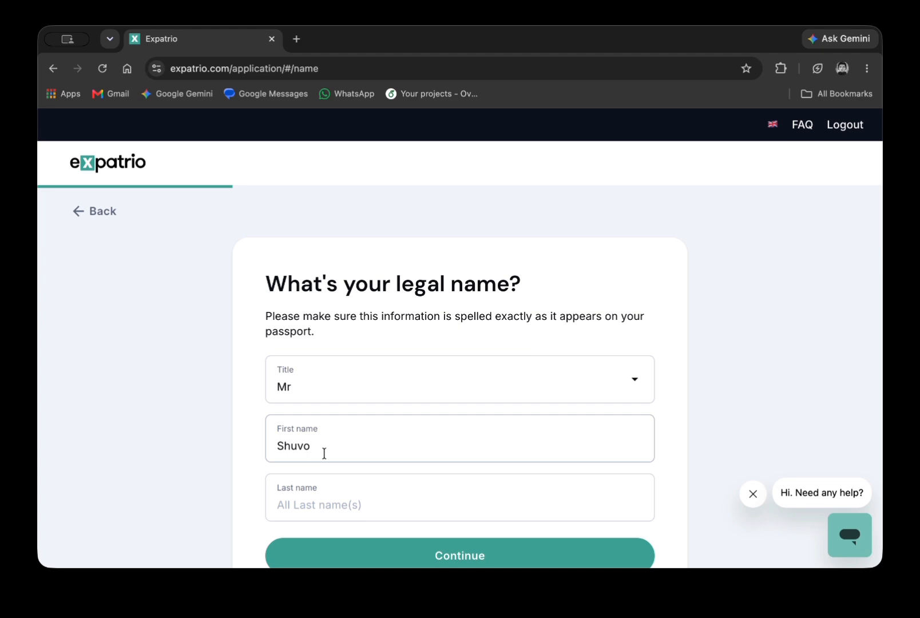
Enter the applicant's last name and submit the legal name.
scroll(324, 486, down, 2)
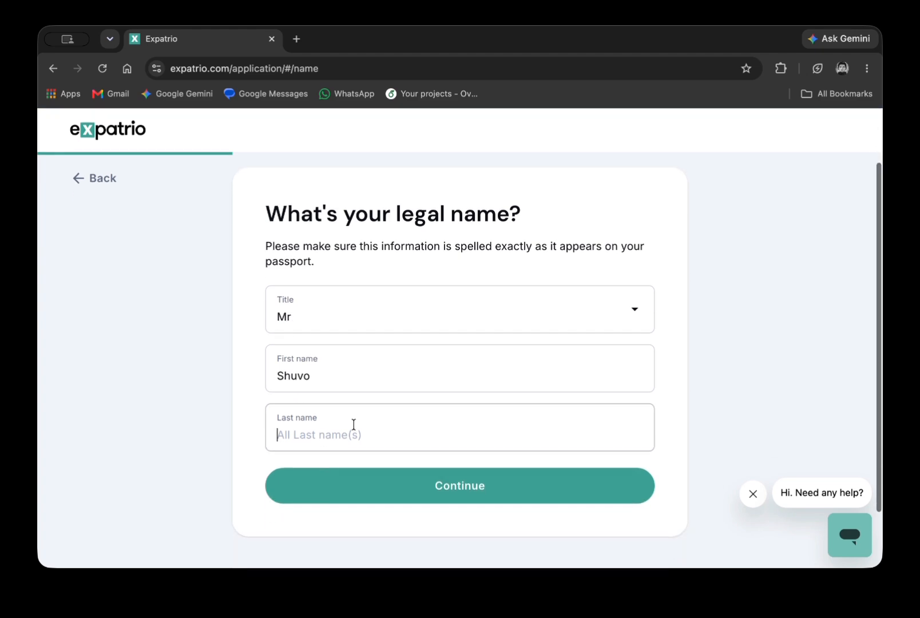
click(353, 426)
click(335, 383)
click(327, 437)
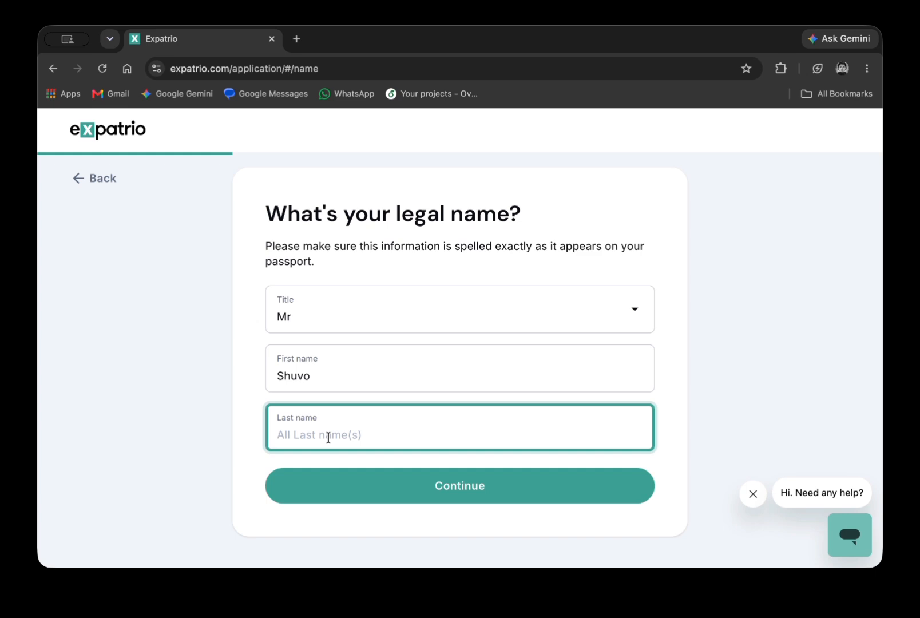
click(353, 496)
Enter birth date 01.01.2002, country Bangladesh, place Dhaka, and submit.
click(342, 343)
text(01)
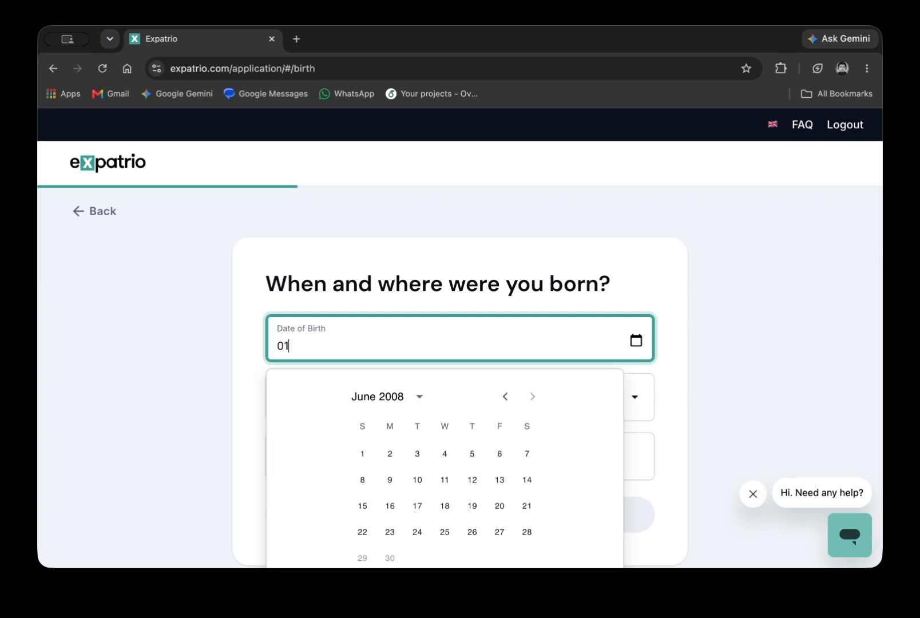
text(.01.2022002)
click(326, 395)
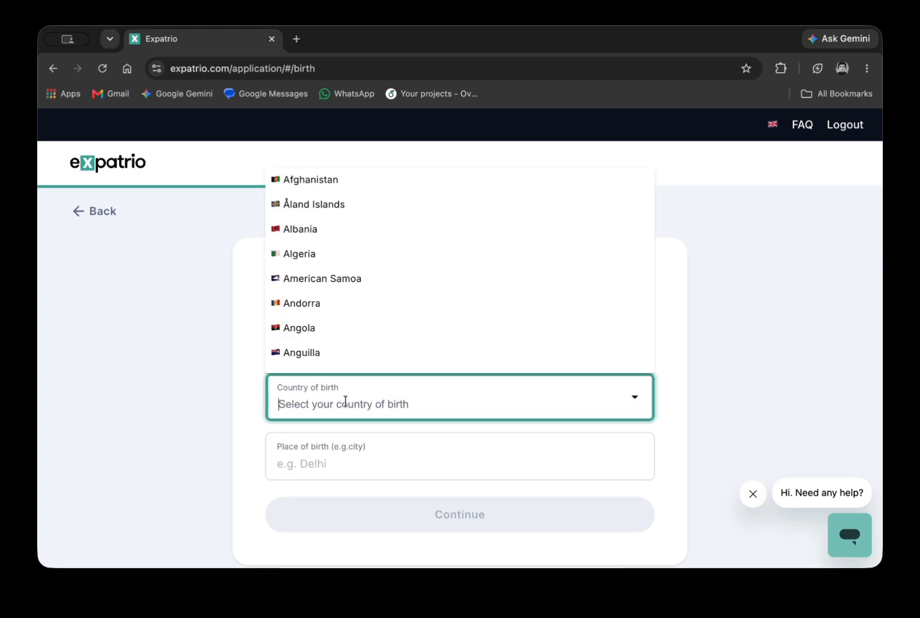
text(bang)
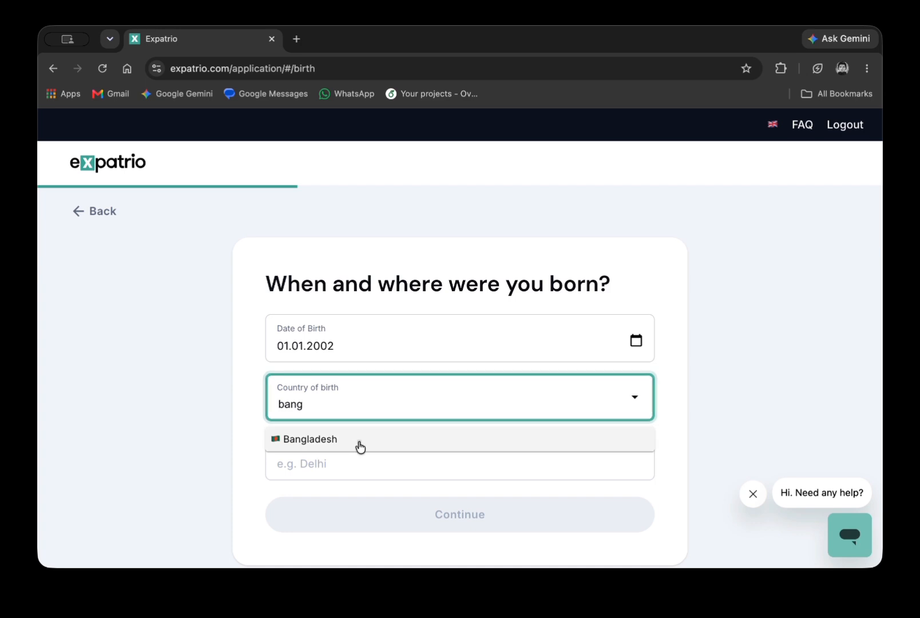
click(358, 446)
click(327, 468)
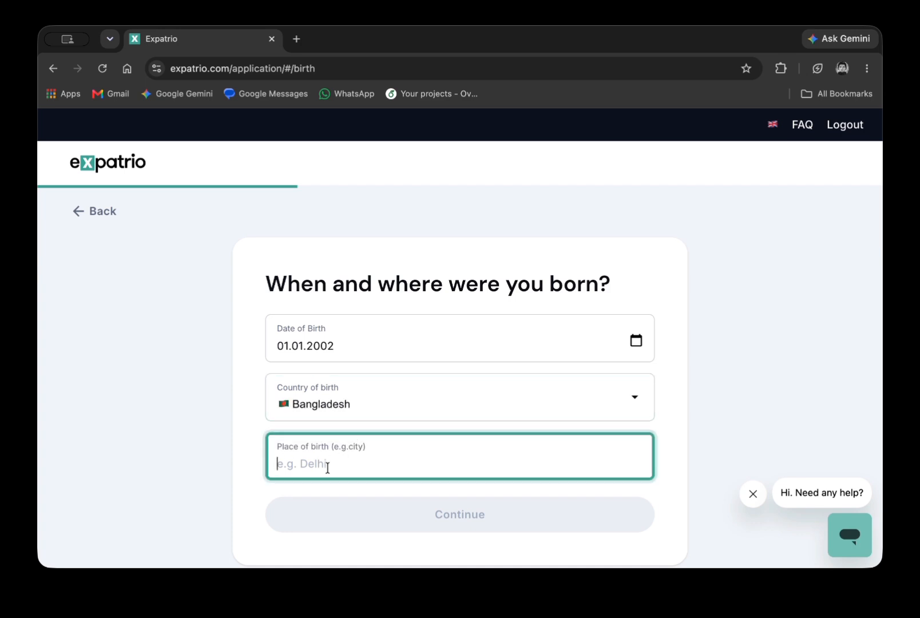
text(Dhaka)
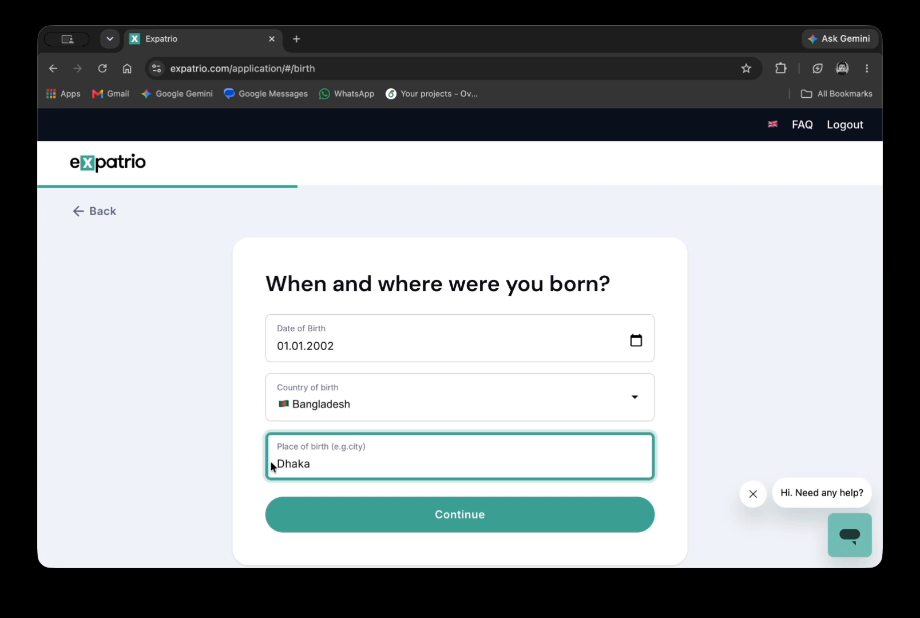
click(340, 524)
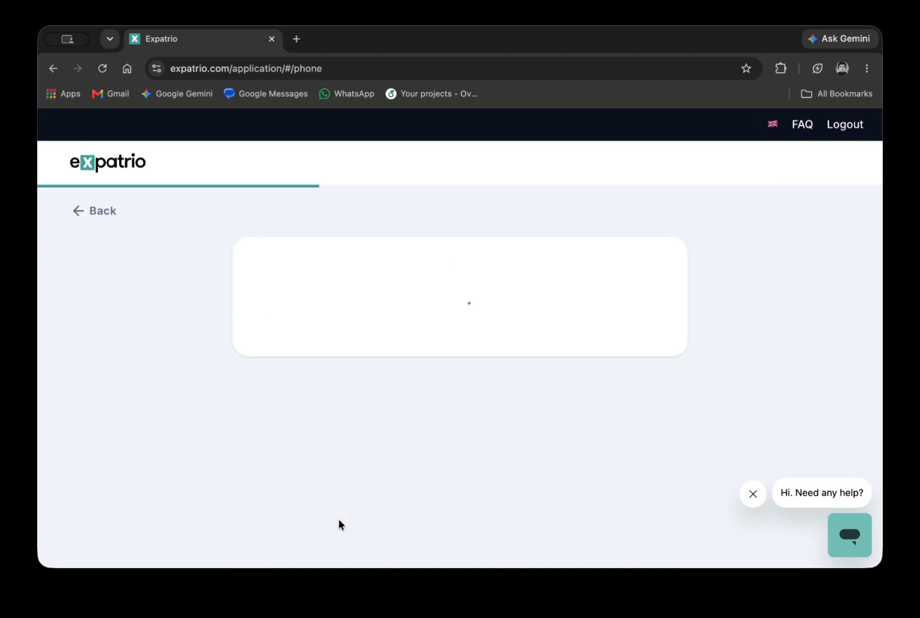
Replace the +49 code with a Bangladeshi +880 phone number and submit it.
key(BackSpace)
key(BackSpace)
text(880111)
key(BackSpace)
key(BackSpace)
text(711 1111)
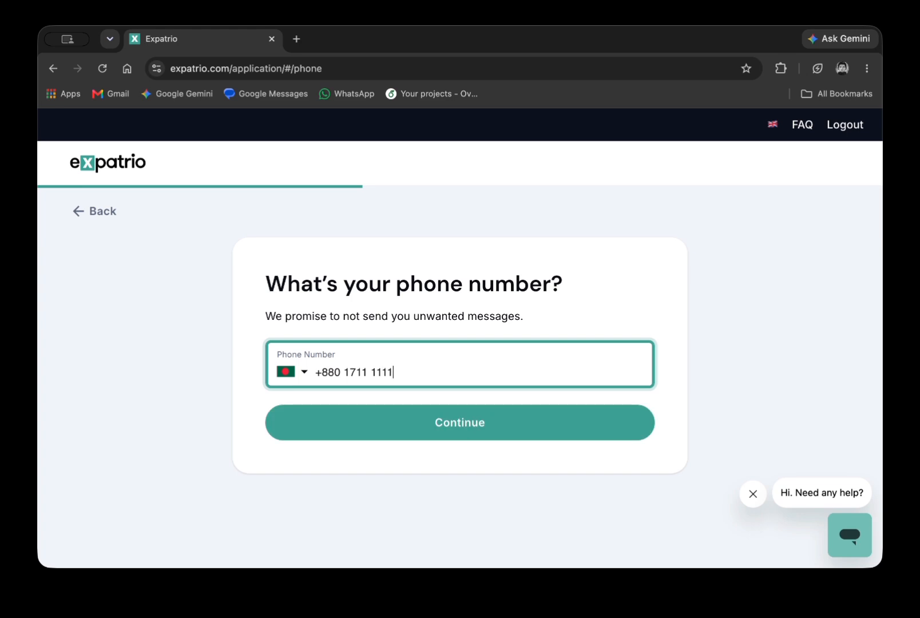
click(372, 436)
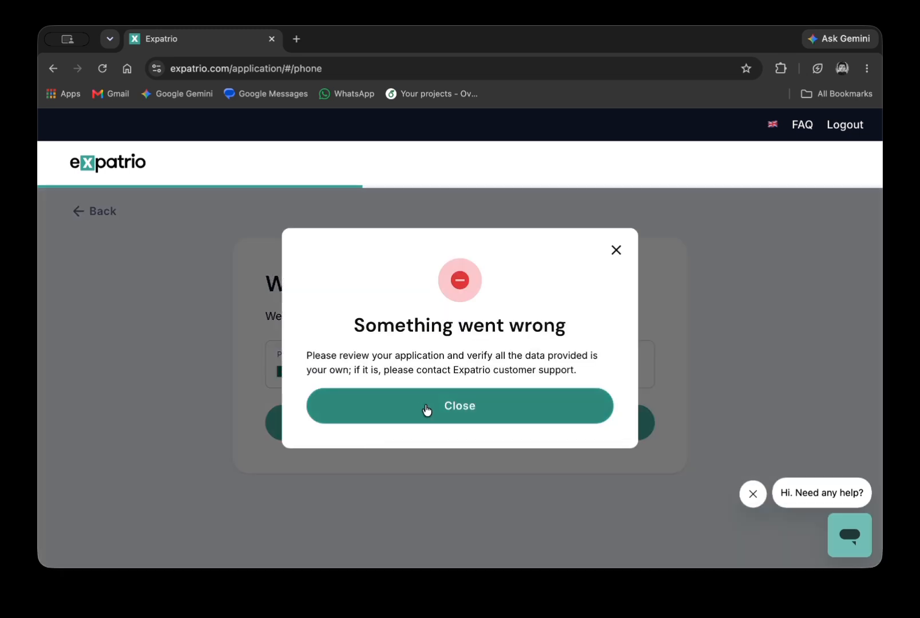
Close the error message, add one more digit to the phone number and resubmit.
click(426, 408)
click(402, 372)
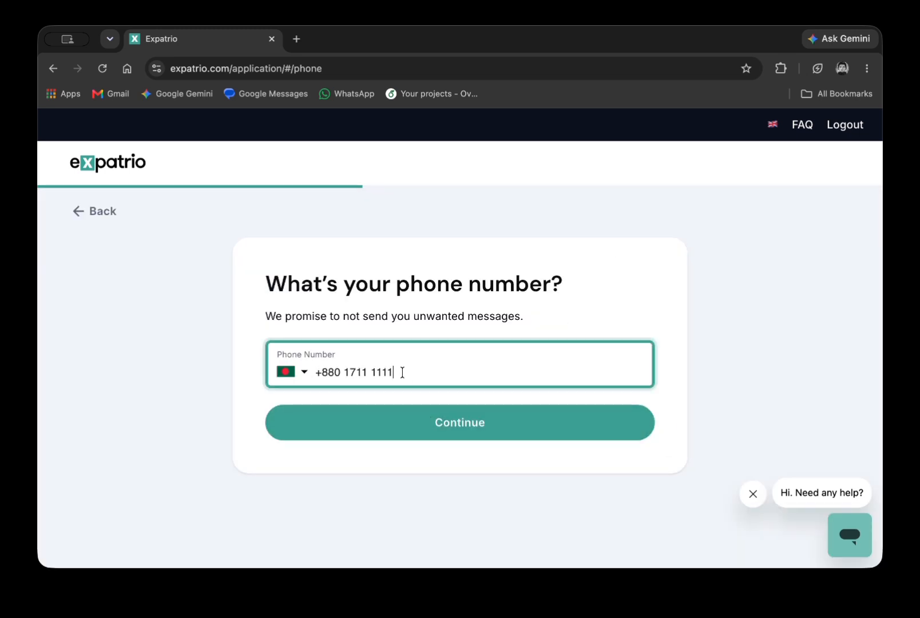
text(1)
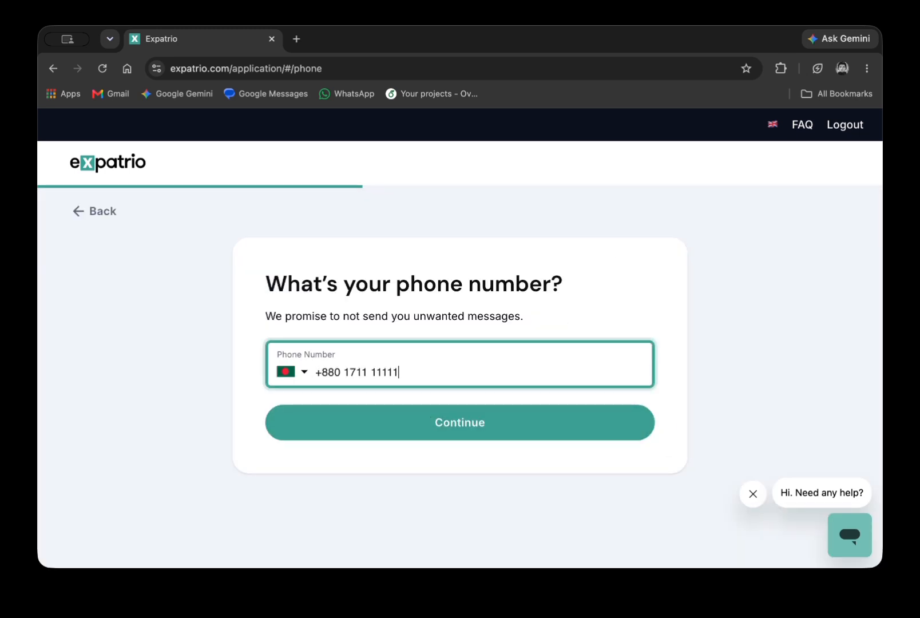
click(412, 422)
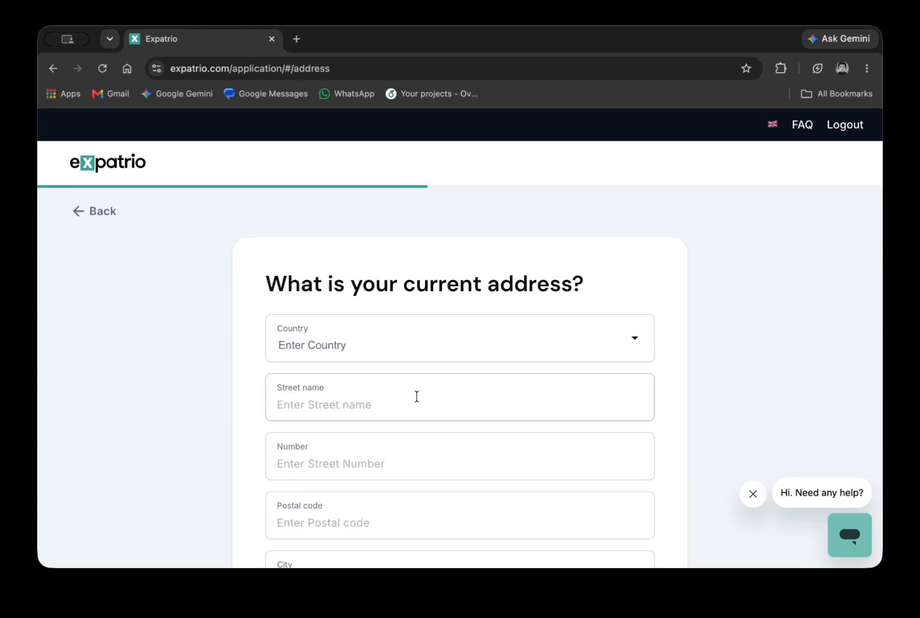
Choose Bangladesh as the address country and fill in the street name and number.
click(399, 352)
scroll(341, 418, down, 1)
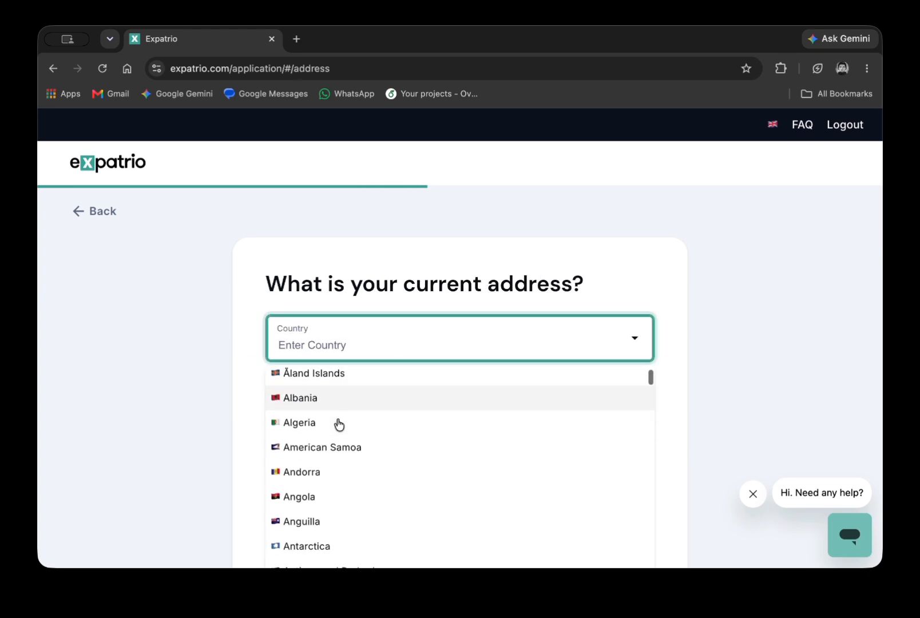
text(bang)
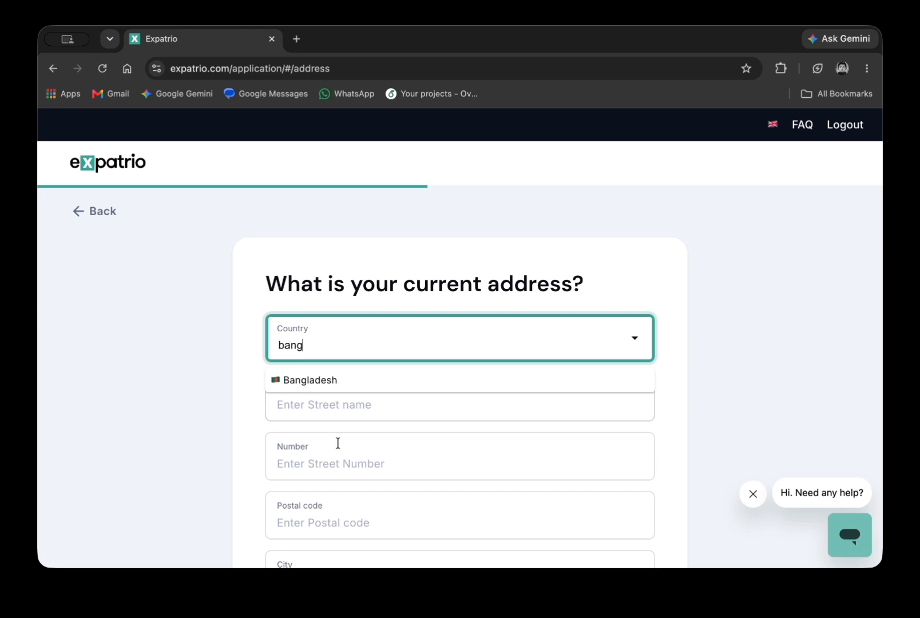
click(347, 387)
click(341, 407)
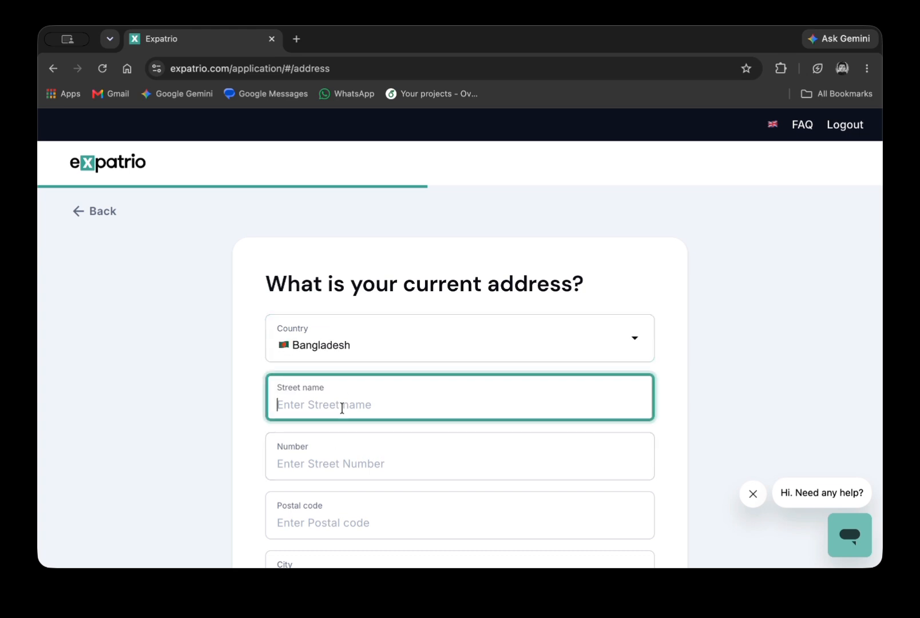
scroll(342, 408, down, 2)
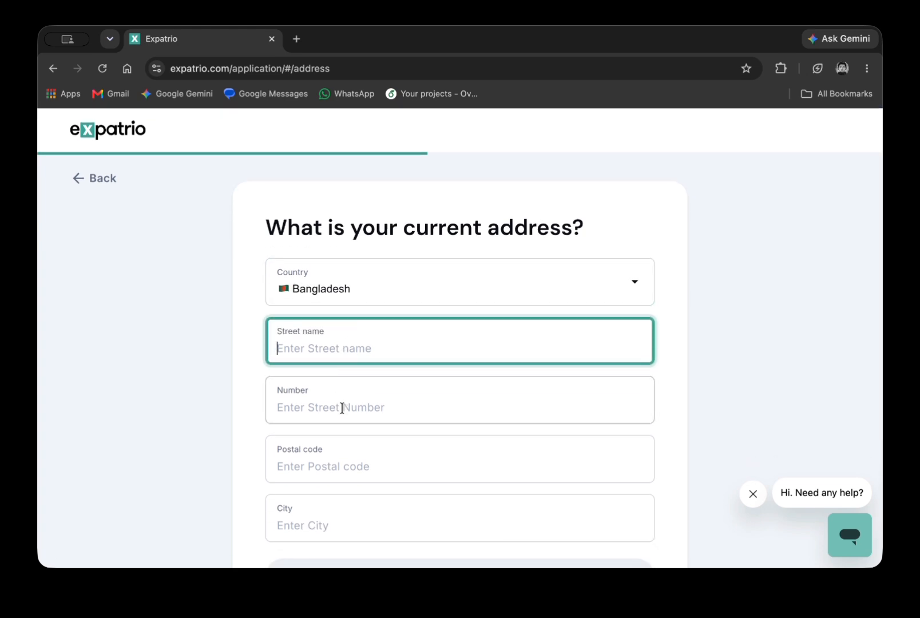
click(342, 408)
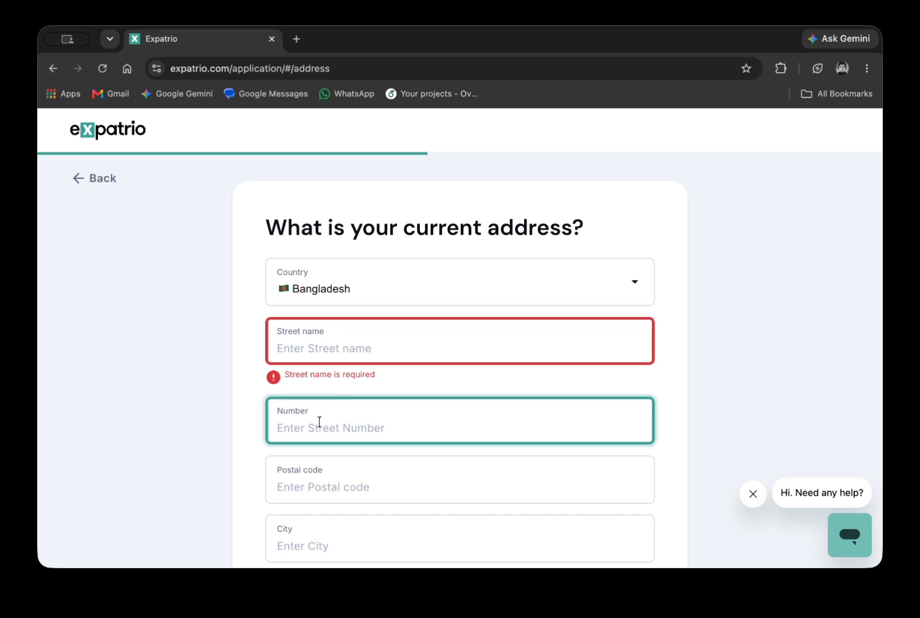
text(000)
click(330, 349)
text(NA)
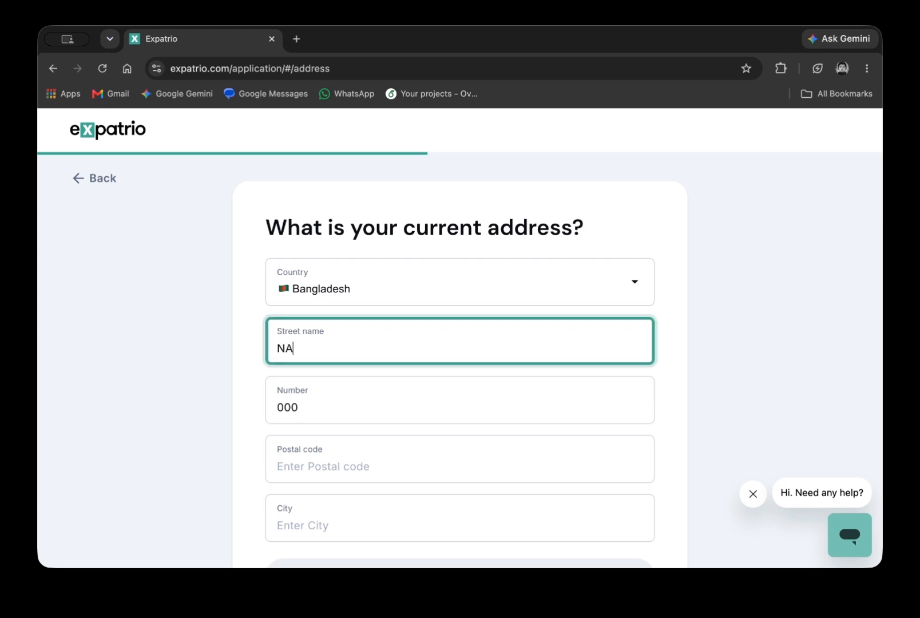
Enter the postal code and city, then submit the current address.
scroll(314, 425, down, 1)
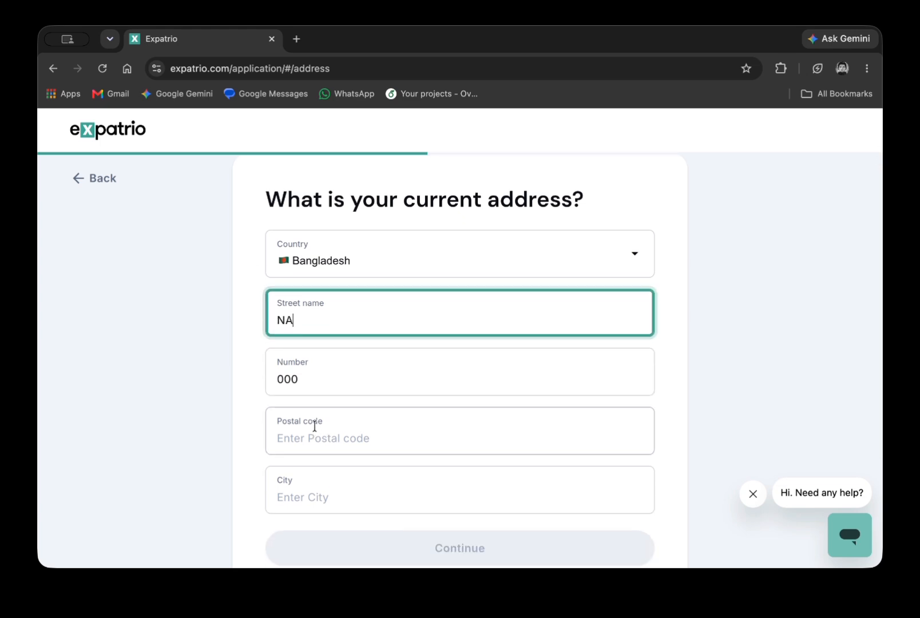
click(314, 427)
text(2800)
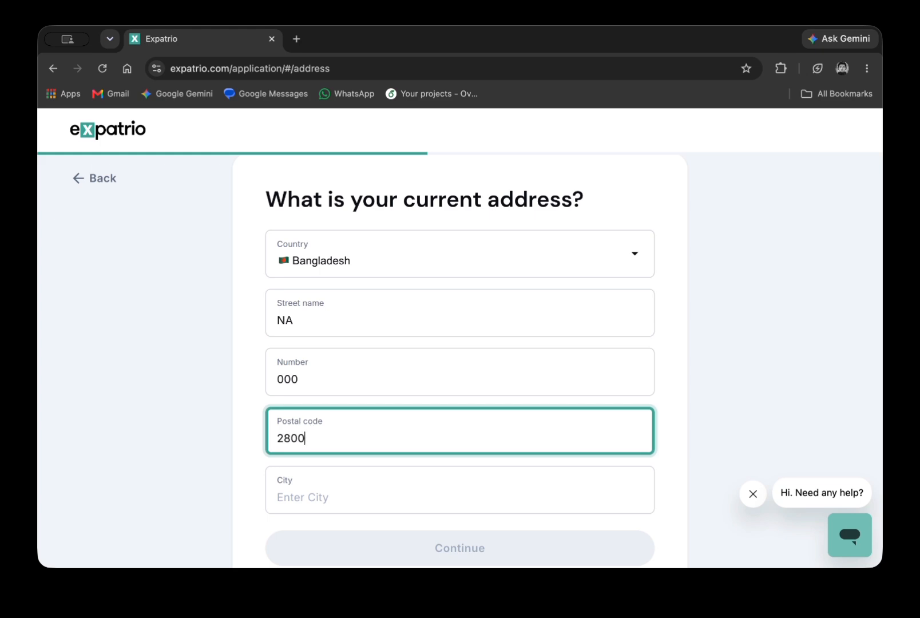
click(295, 493)
text(Dhaka)
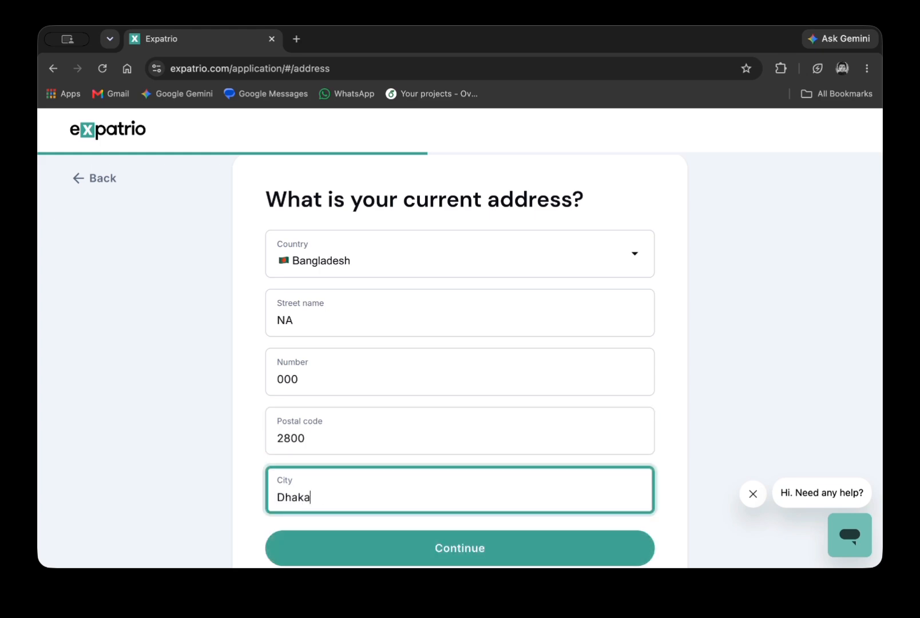
scroll(348, 515, down, 2)
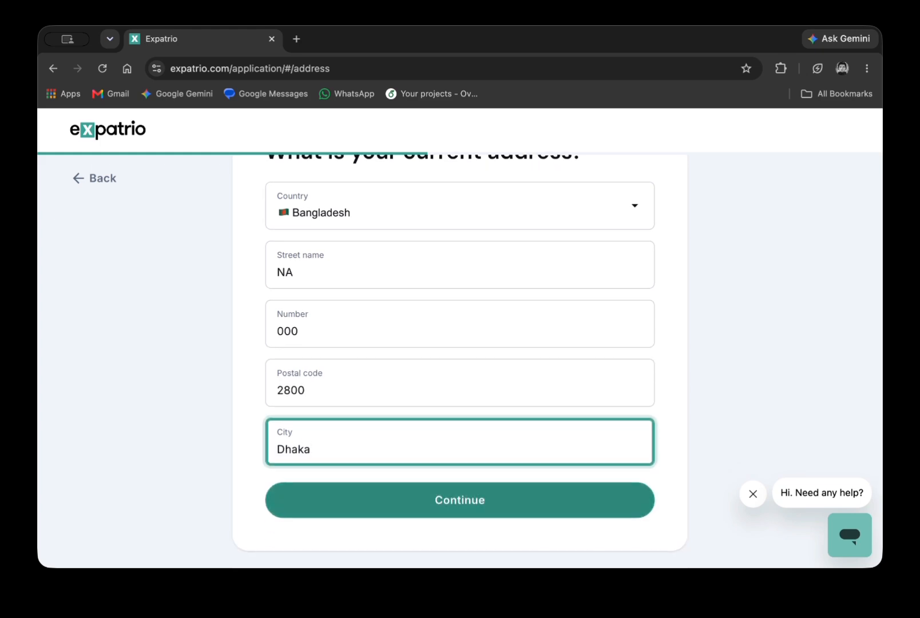
click(247, 428)
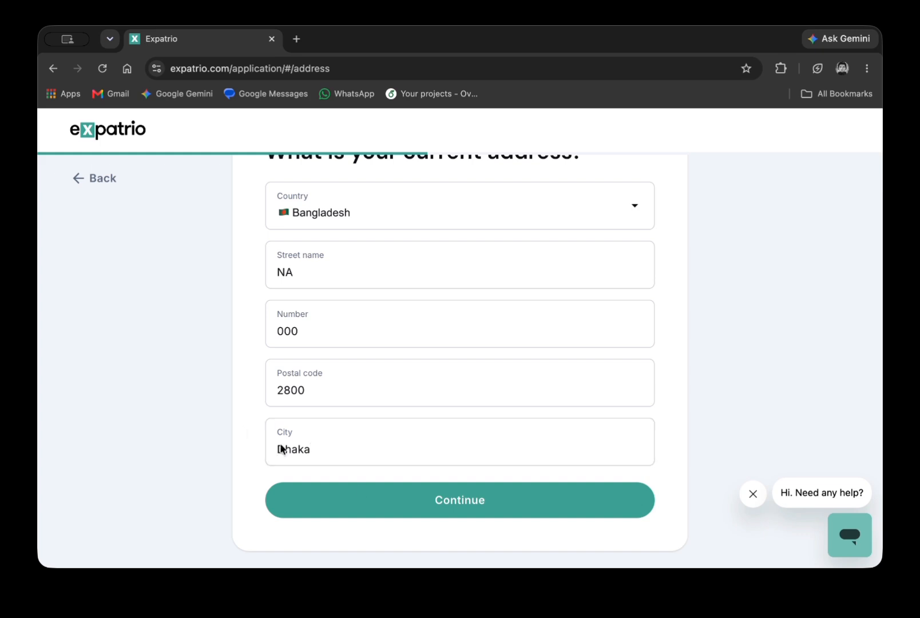
click(388, 502)
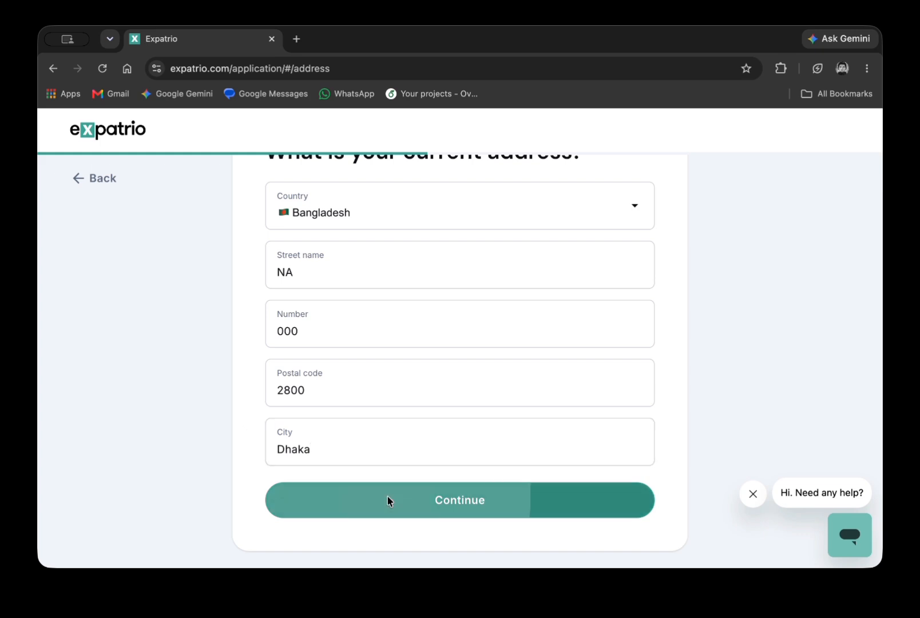
Select Technische Universität Chemnitz as the university, leaving 'not listed' unticked.
click(376, 369)
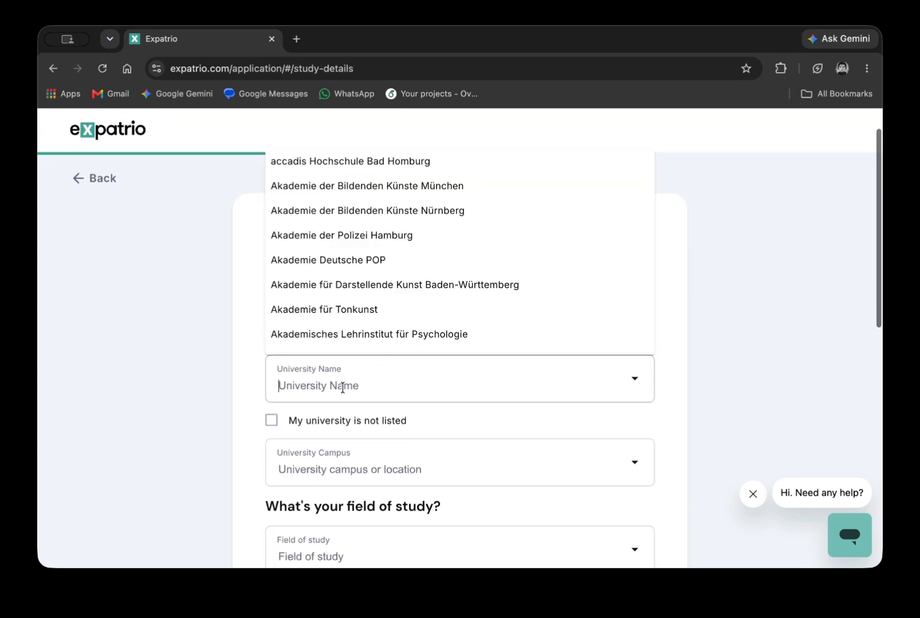
text(chem)
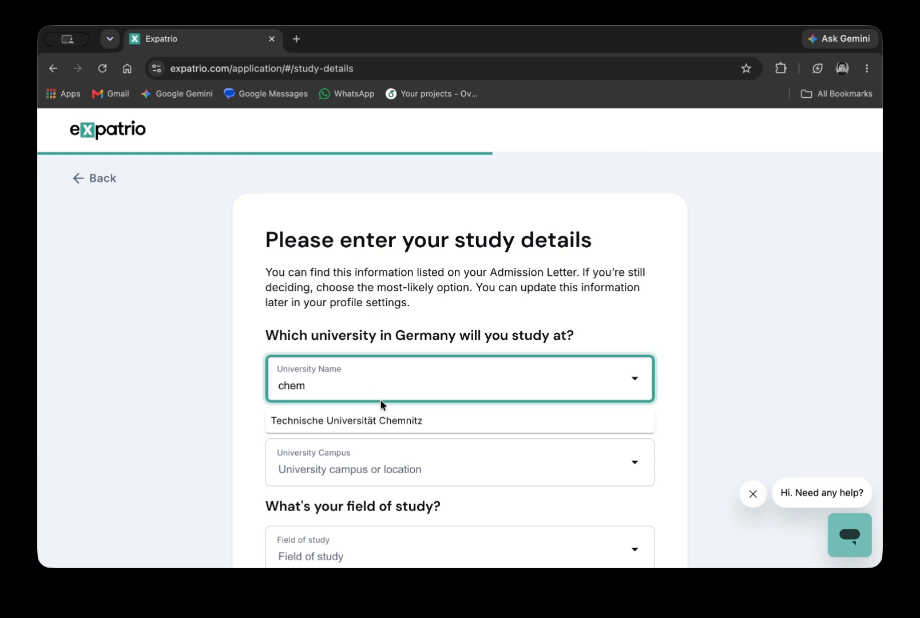
click(380, 421)
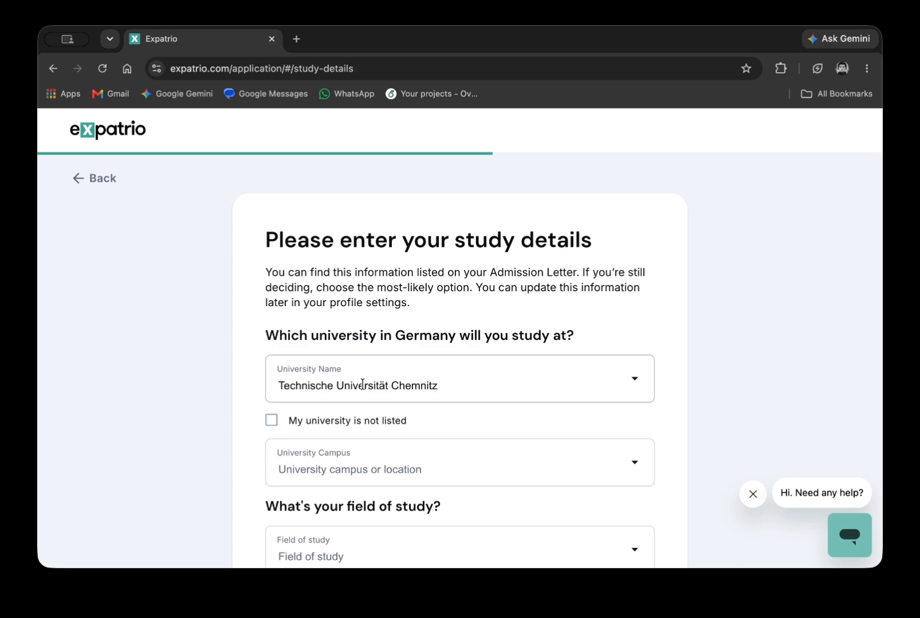
click(271, 420)
click(315, 472)
scroll(314, 471, down, 3)
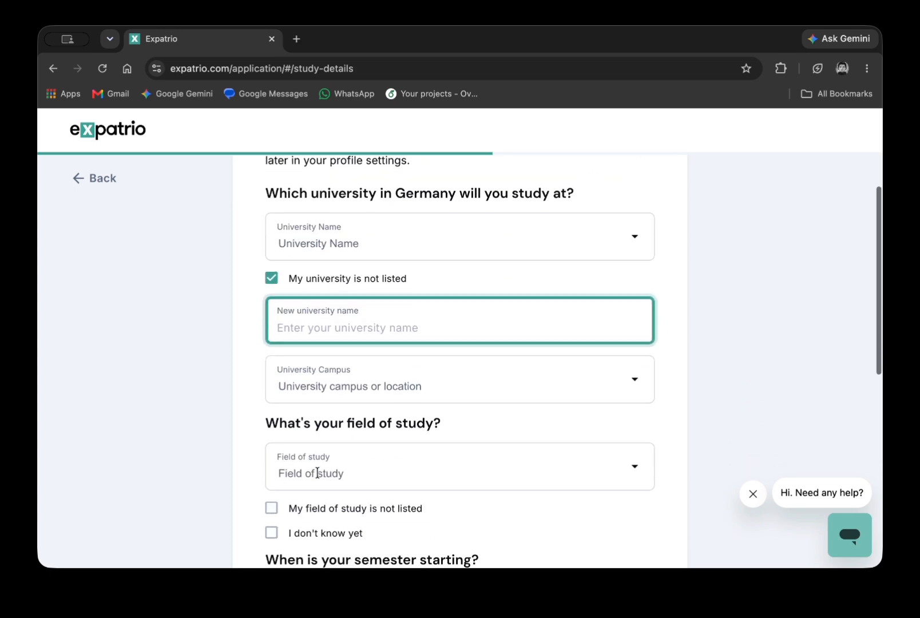
click(271, 275)
click(336, 239)
text(ch)
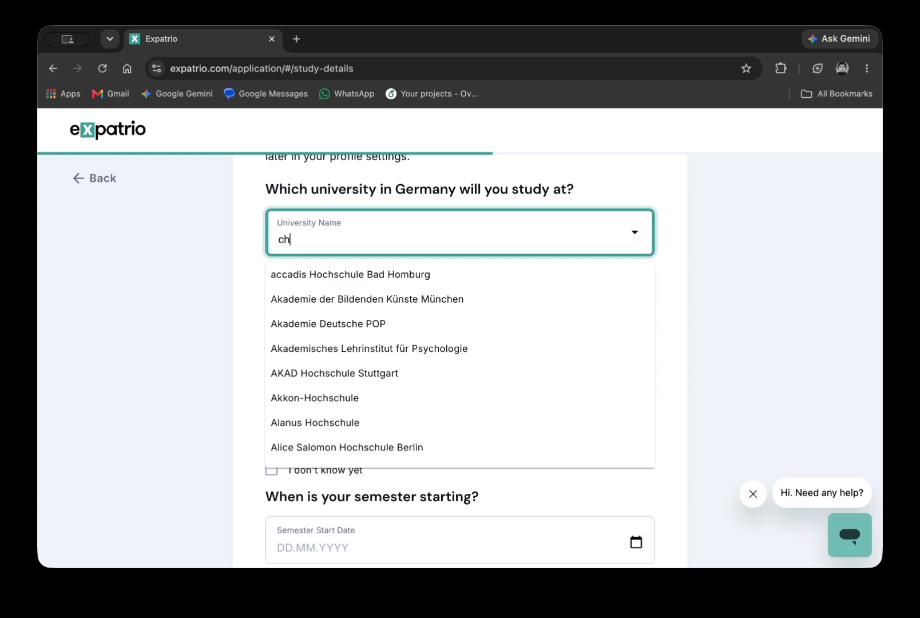
text(emn)
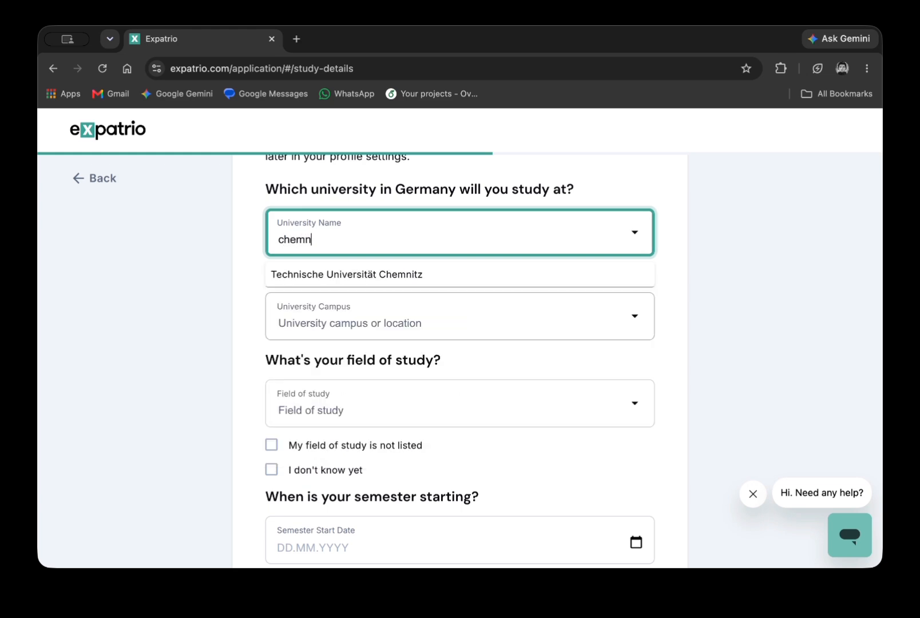
click(369, 274)
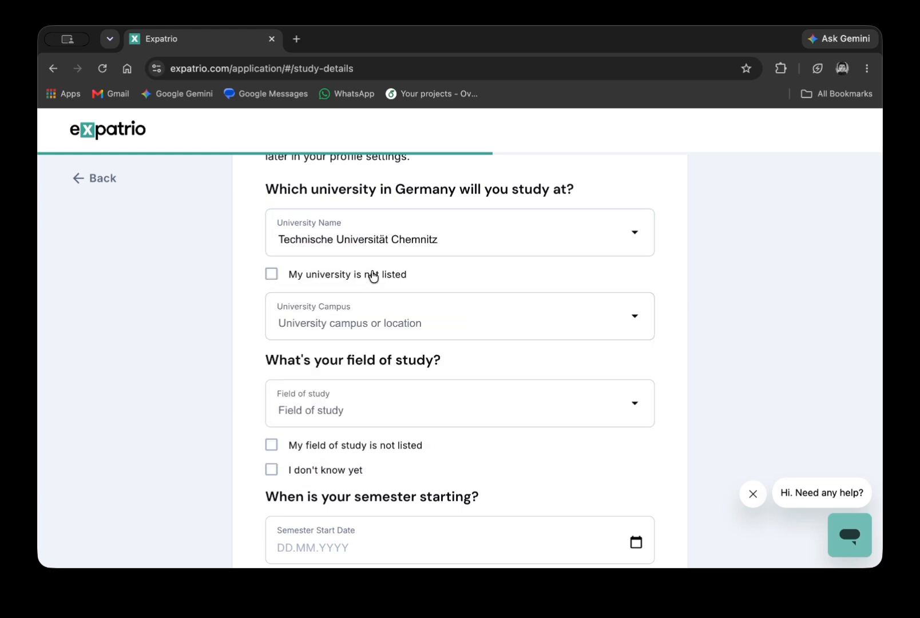
Choose Chemnitz as the university campus.
click(323, 324)
text(chem)
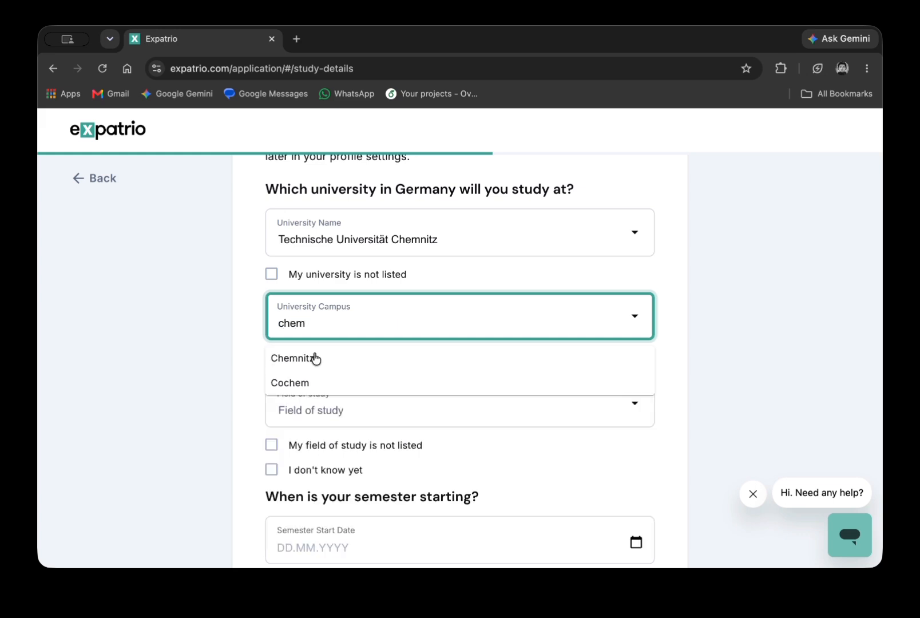
click(314, 357)
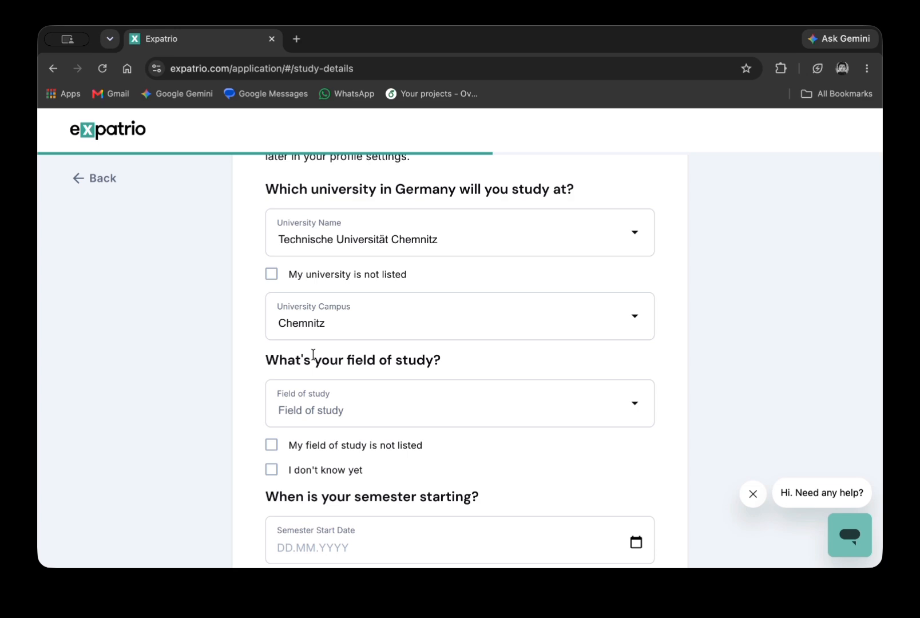
click(324, 324)
click(235, 334)
scroll(273, 370, down, 3)
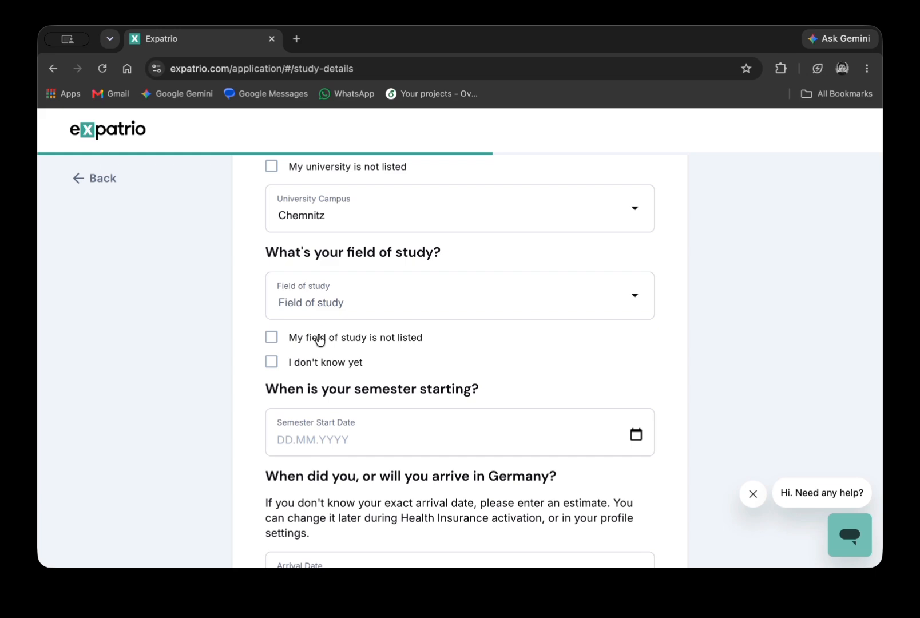
Pick Advanced & Computational Mathematics, then tick and untick 'field of study not listed'.
click(345, 301)
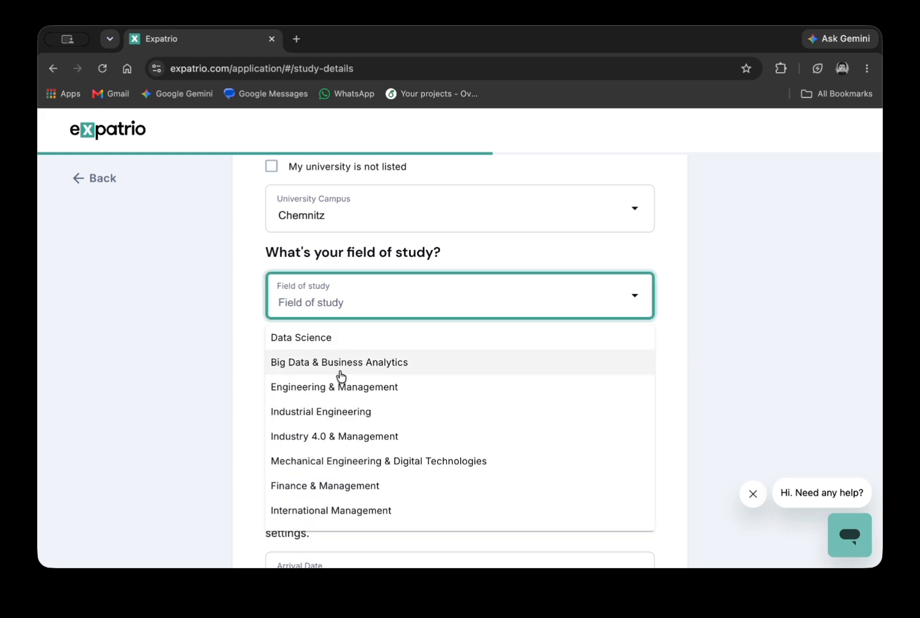
text(ad)
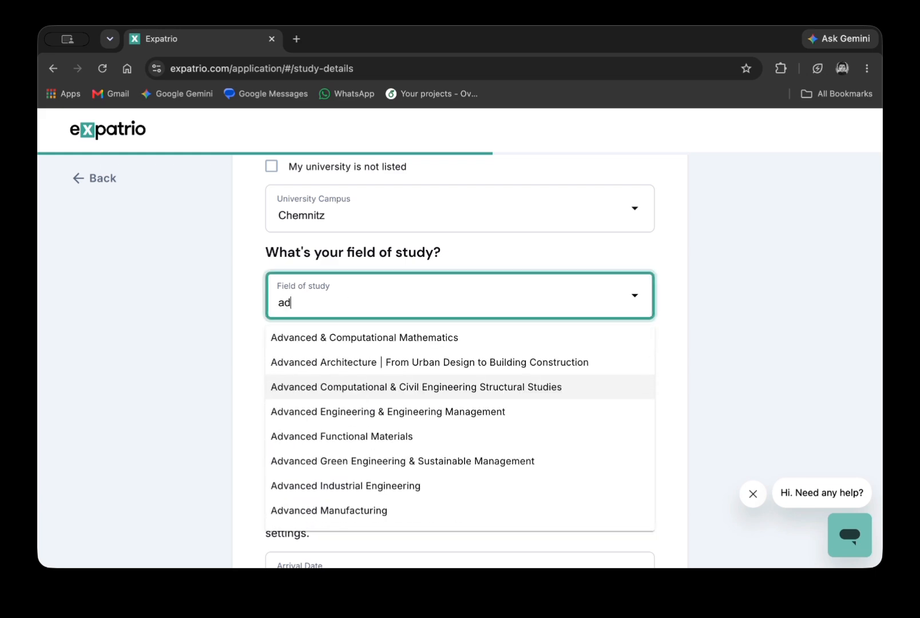
text(vanc)
click(368, 346)
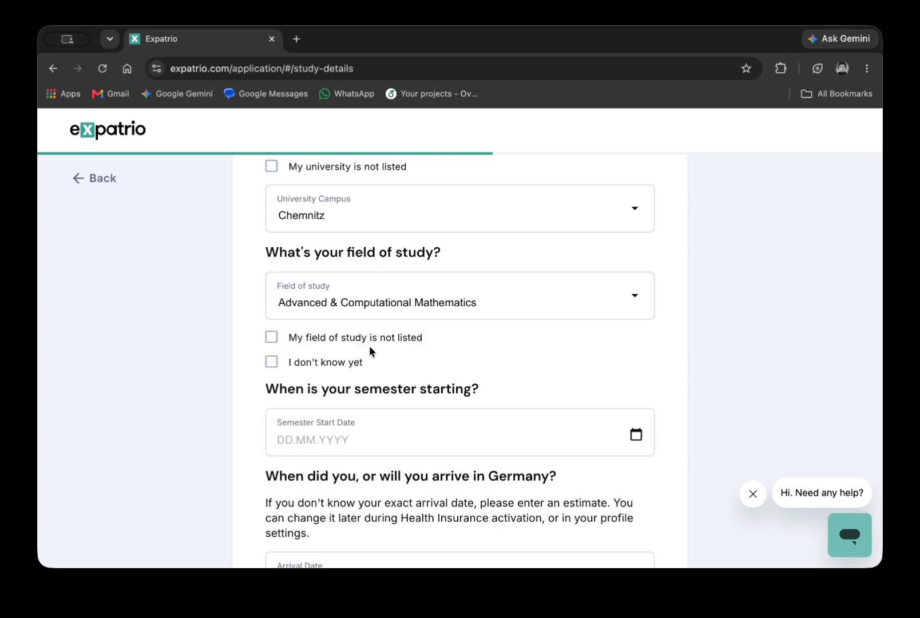
click(302, 342)
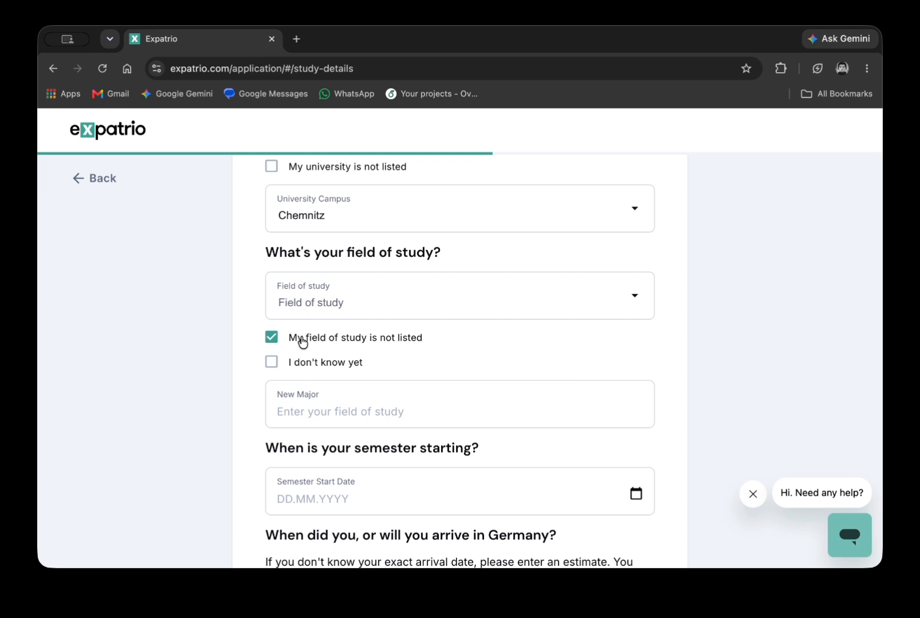
click(346, 399)
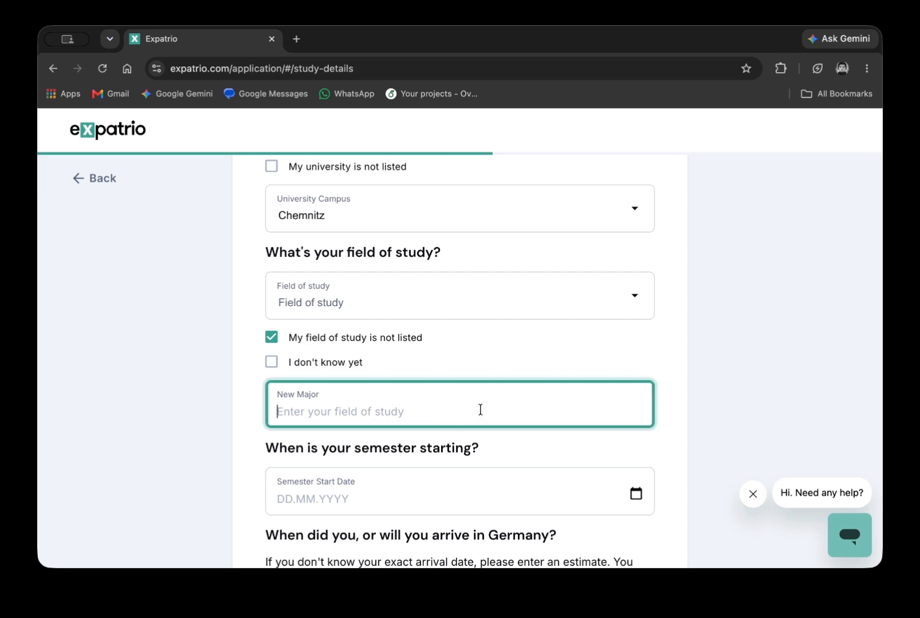
click(273, 338)
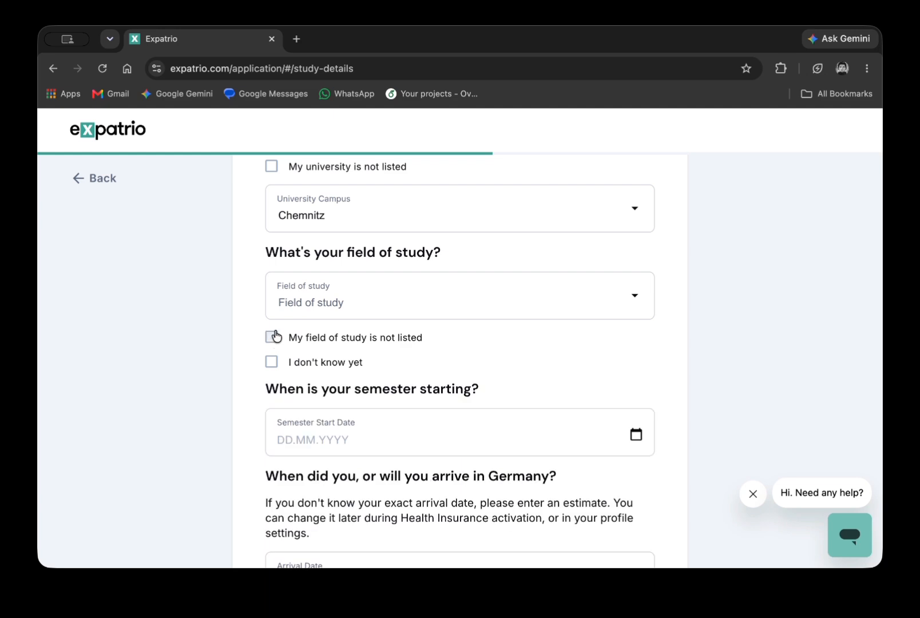
Search 'adva' again and reselect Advanced & Computational Mathematics instead of Advanced Architecture.
click(330, 289)
text(adva)
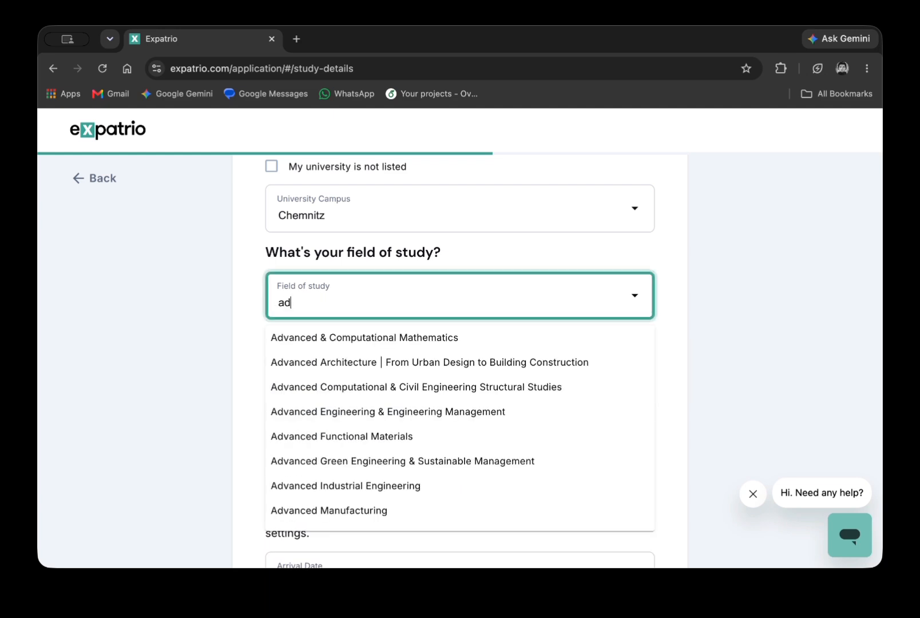
click(335, 352)
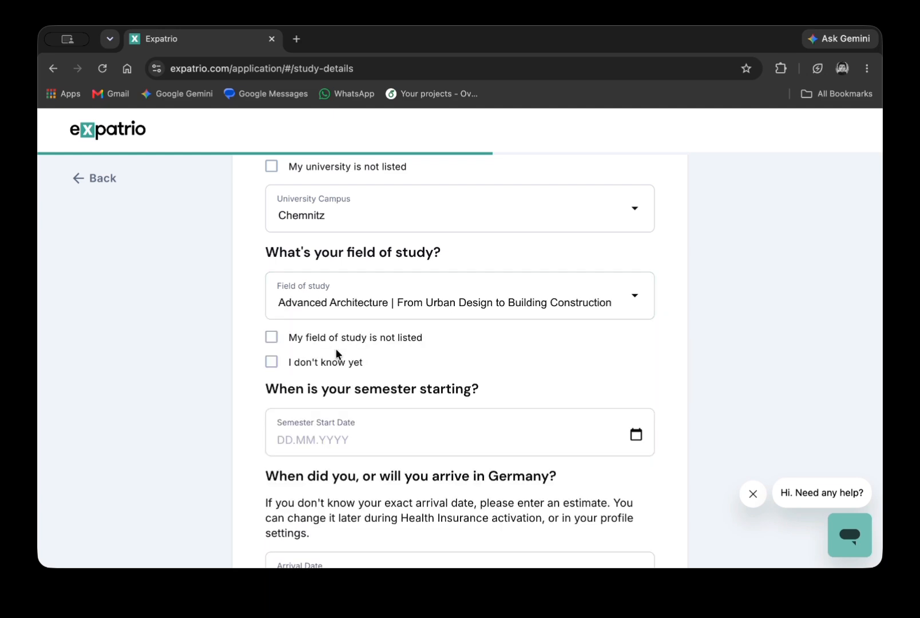
click(345, 309)
text(adva)
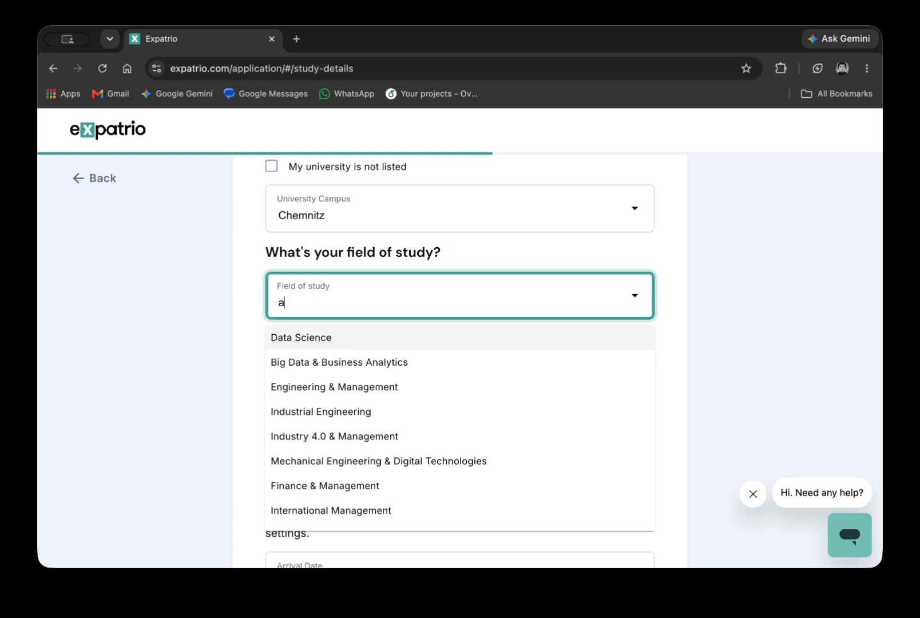
click(361, 339)
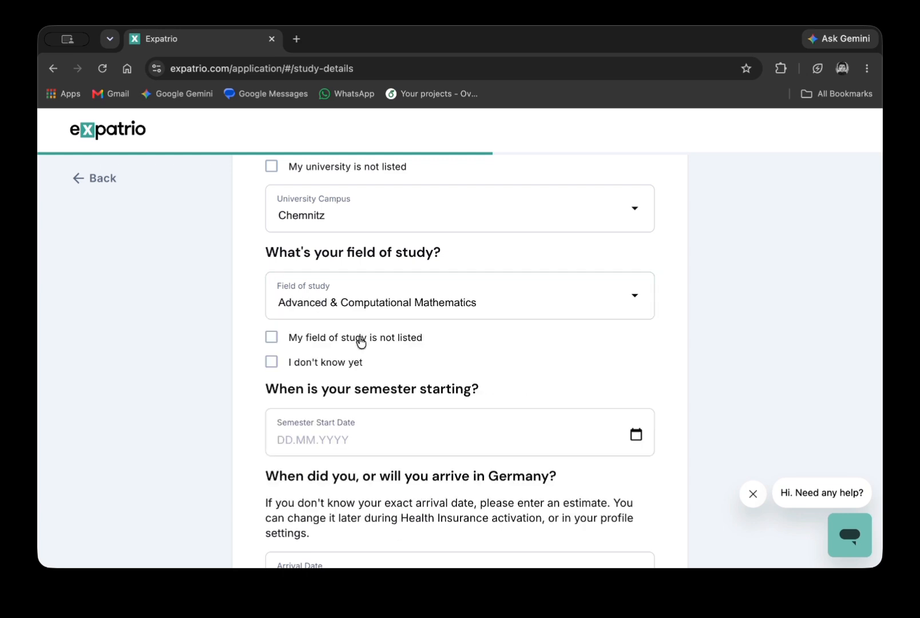
scroll(359, 342, down, 3)
click(325, 343)
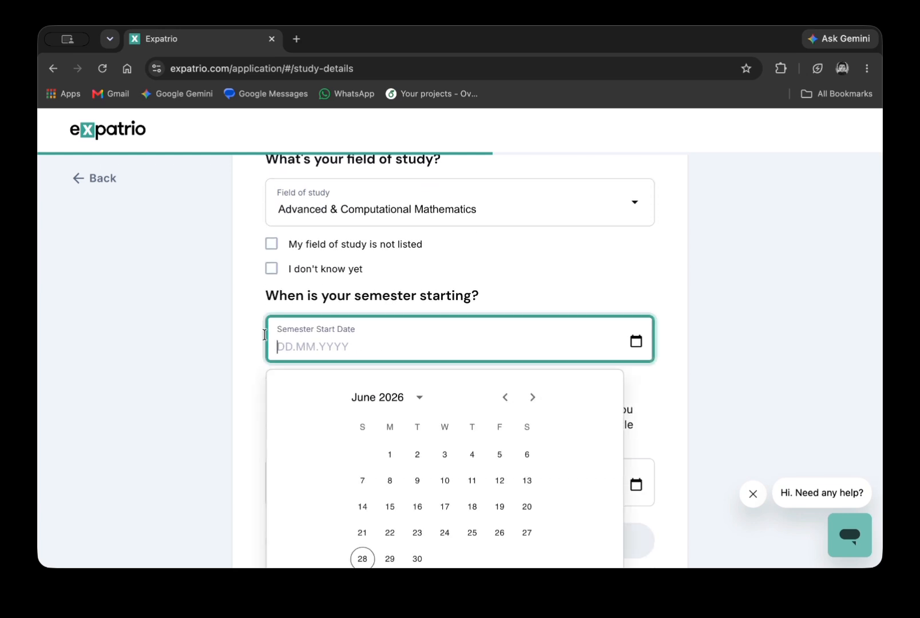
Set the semester start date to 1 October 2026.
click(533, 397)
click(533, 397)
click(532, 397)
click(533, 397)
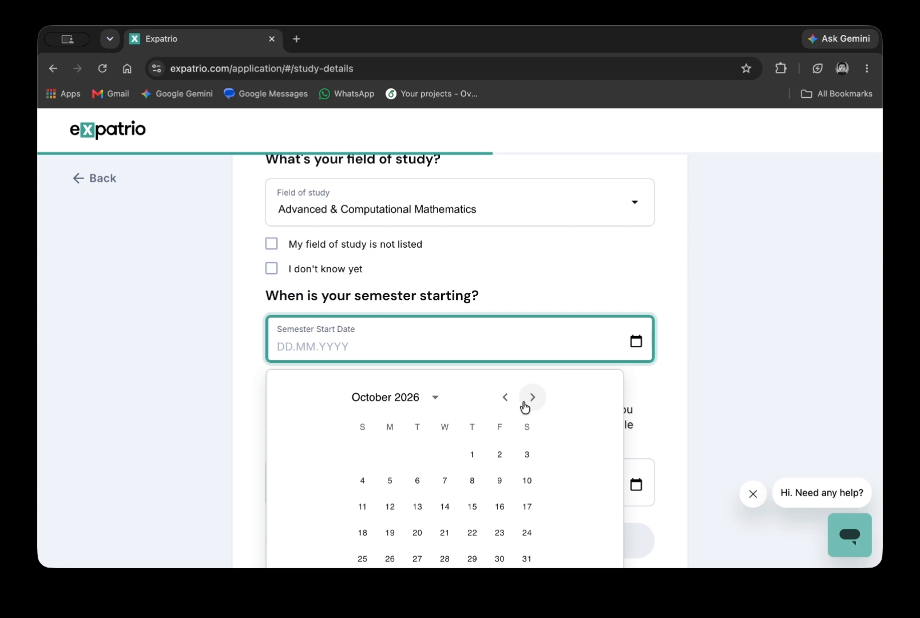
click(475, 452)
scroll(417, 428, down, 2)
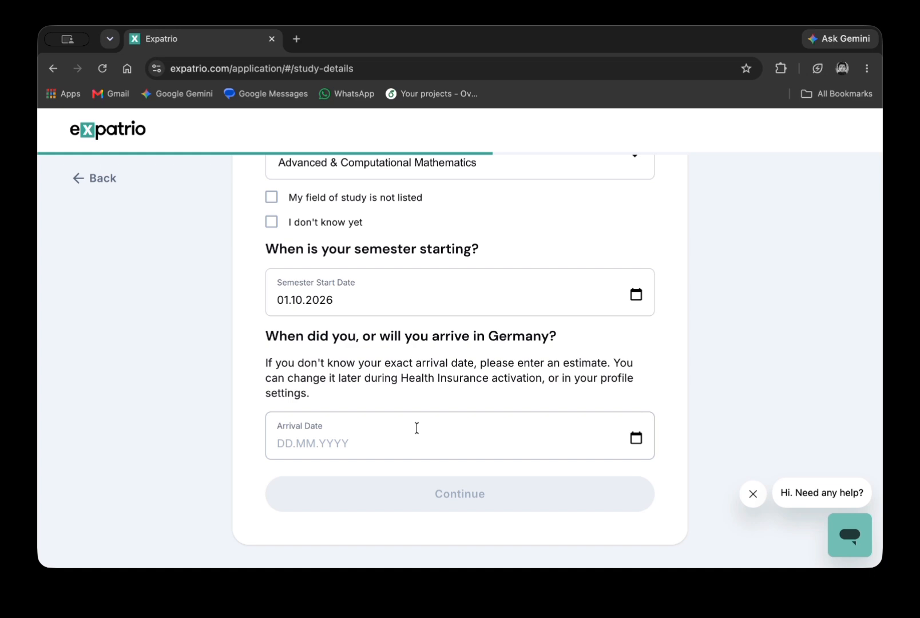
Set the arrival date to 15 October 2026 and submit the study details.
click(416, 428)
click(532, 197)
click(532, 196)
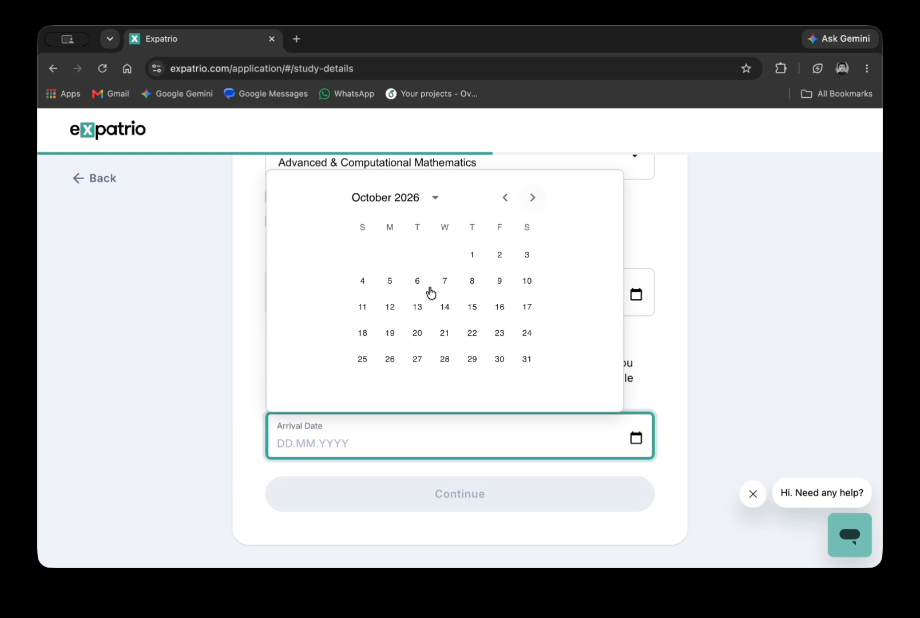
click(471, 307)
click(433, 506)
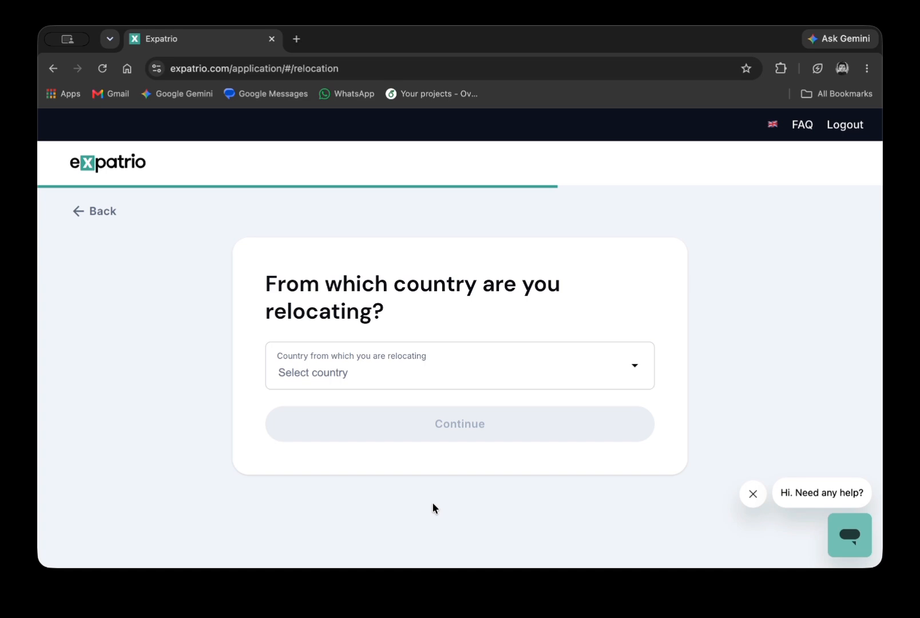
Search 'bang', choose Bangladesh as the relocation country and submit.
click(423, 373)
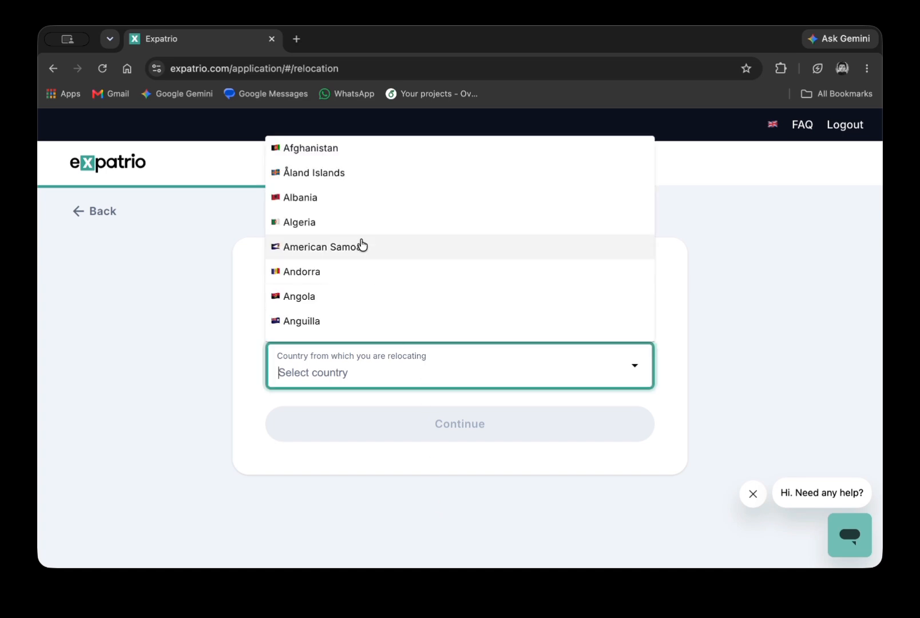
scroll(362, 245, down, 3)
text(bang)
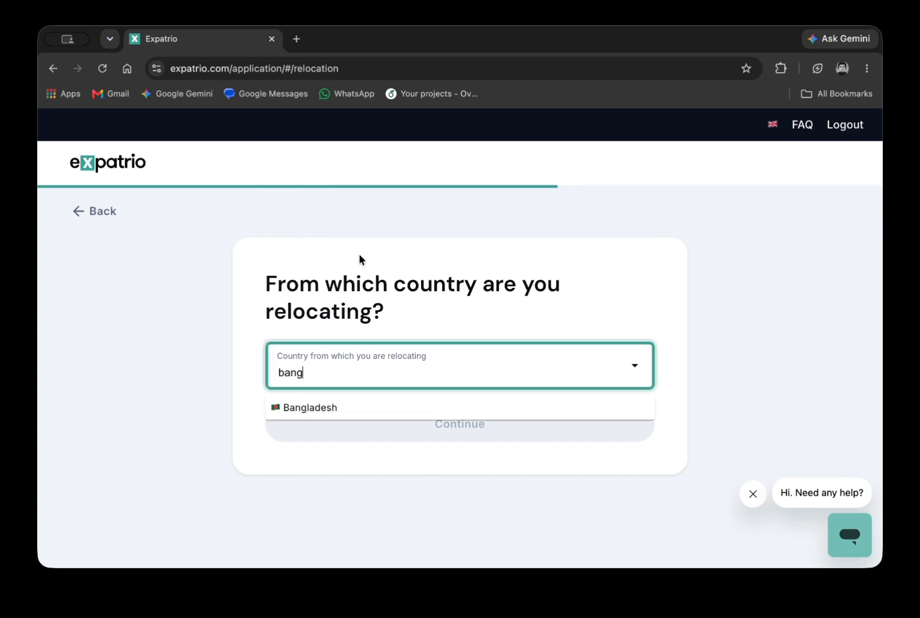
click(353, 408)
click(405, 439)
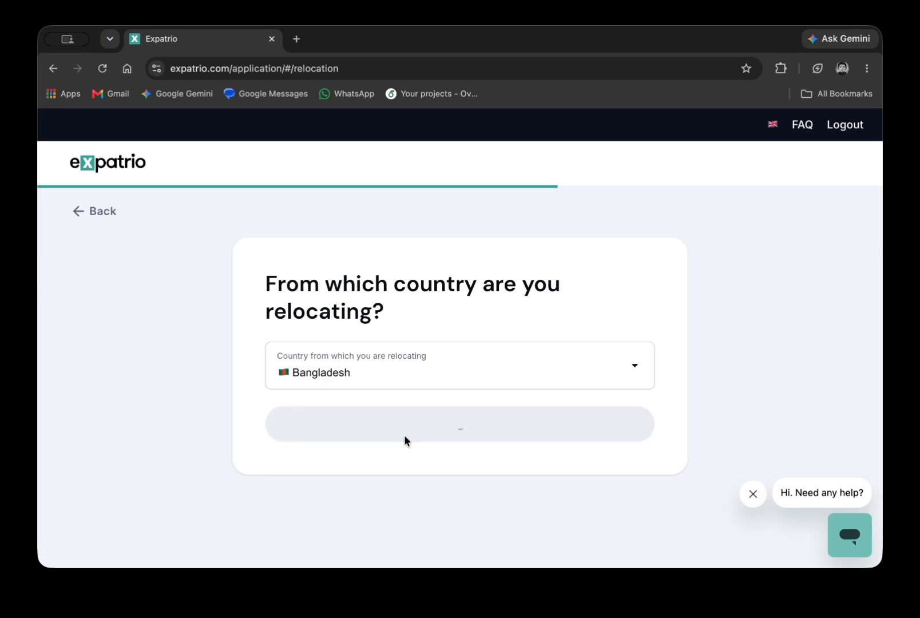
Choose Inheritance as both the source of funds and the source of wealth.
scroll(383, 342, down, 2)
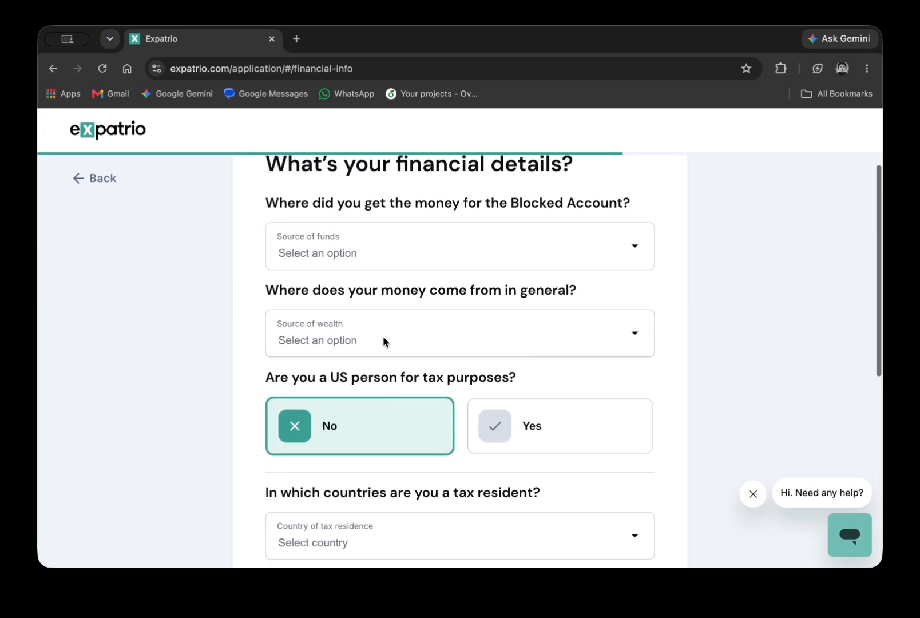
click(361, 259)
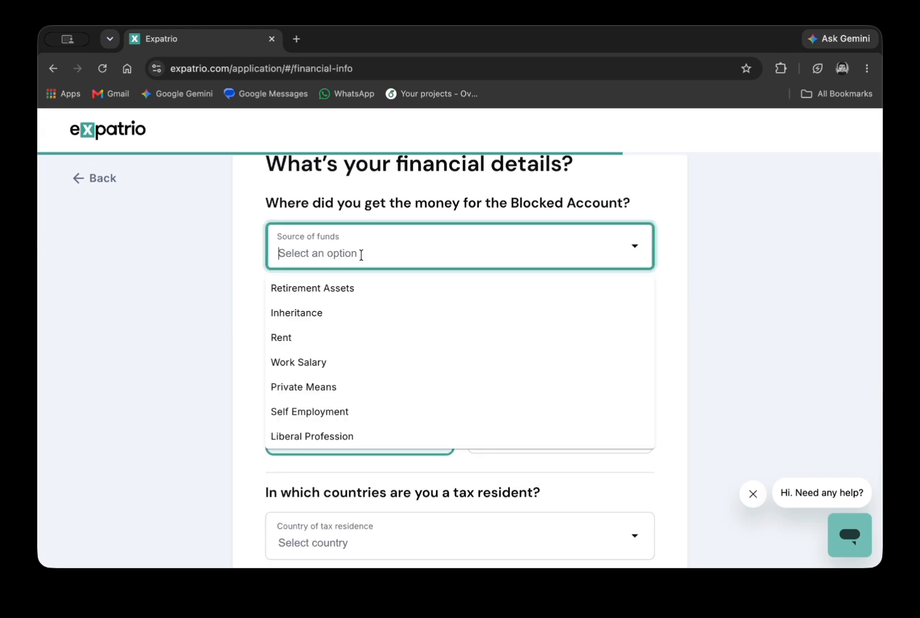
click(353, 309)
click(344, 337)
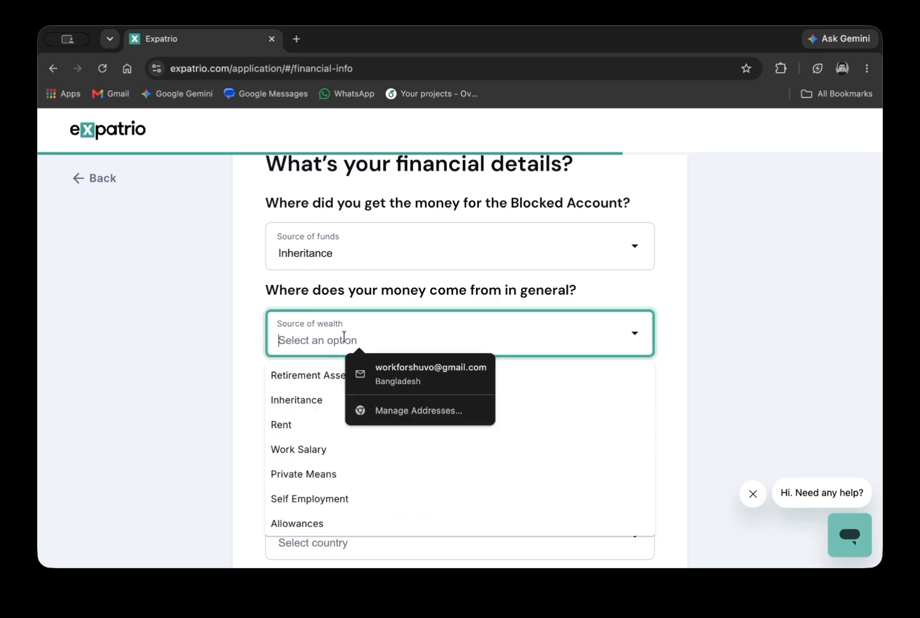
click(311, 401)
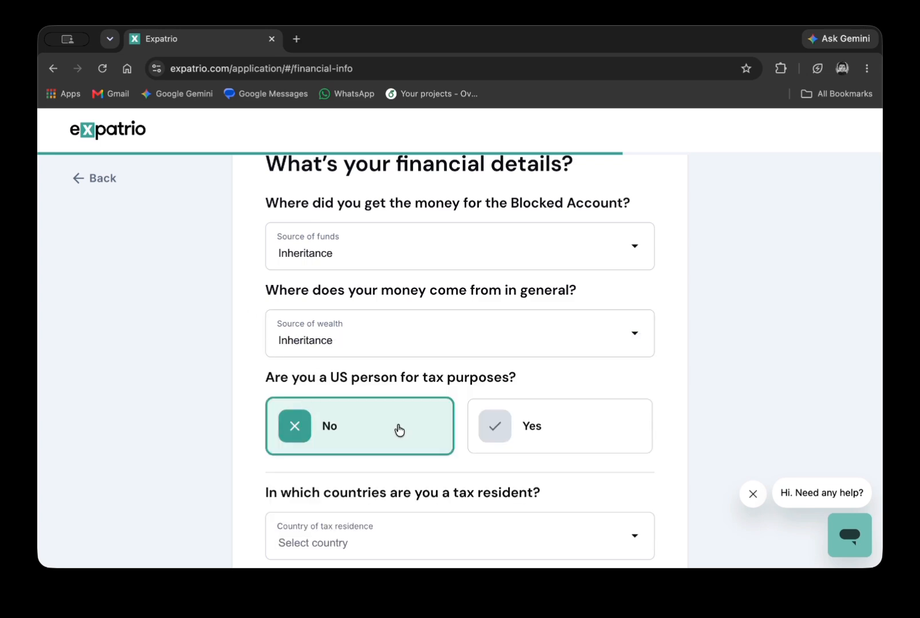
Set Bangladesh as the tax residence country and submit the financial details.
scroll(397, 429, down, 3)
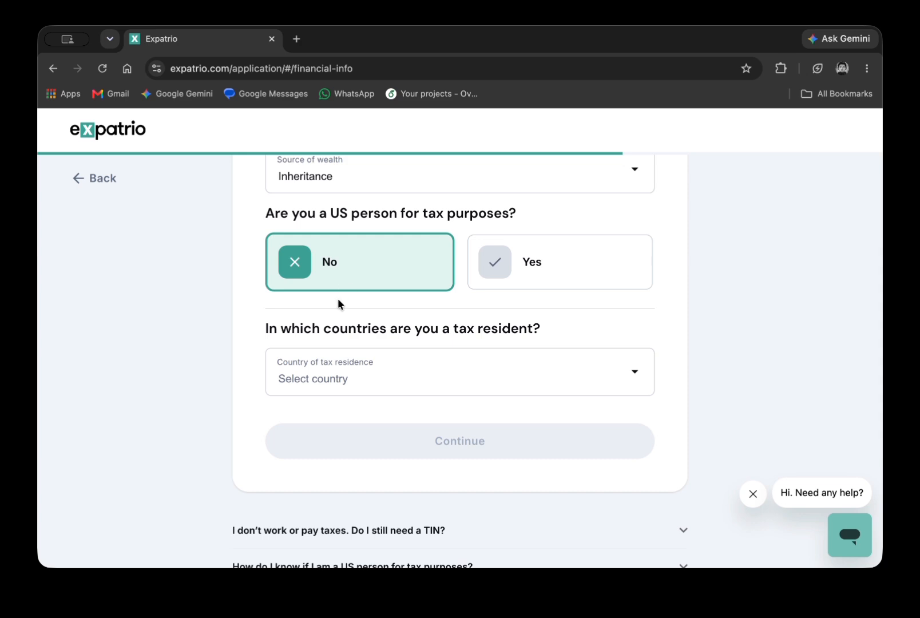
click(321, 381)
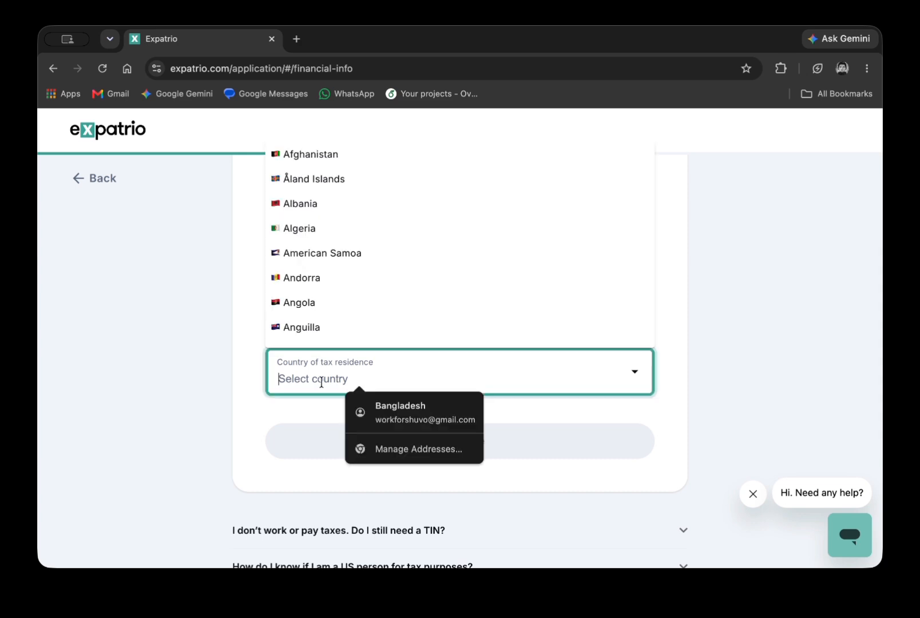
click(408, 408)
click(331, 414)
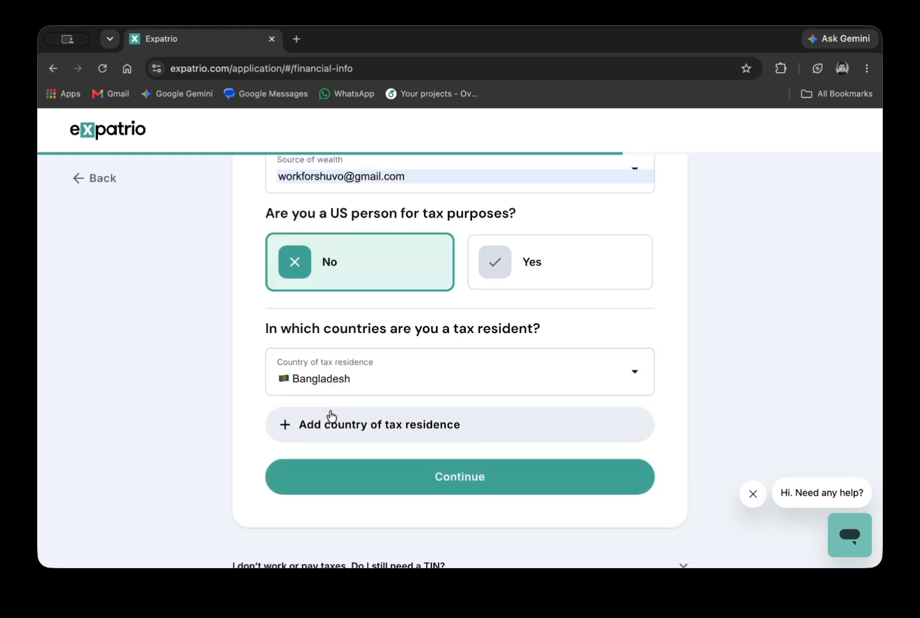
click(403, 486)
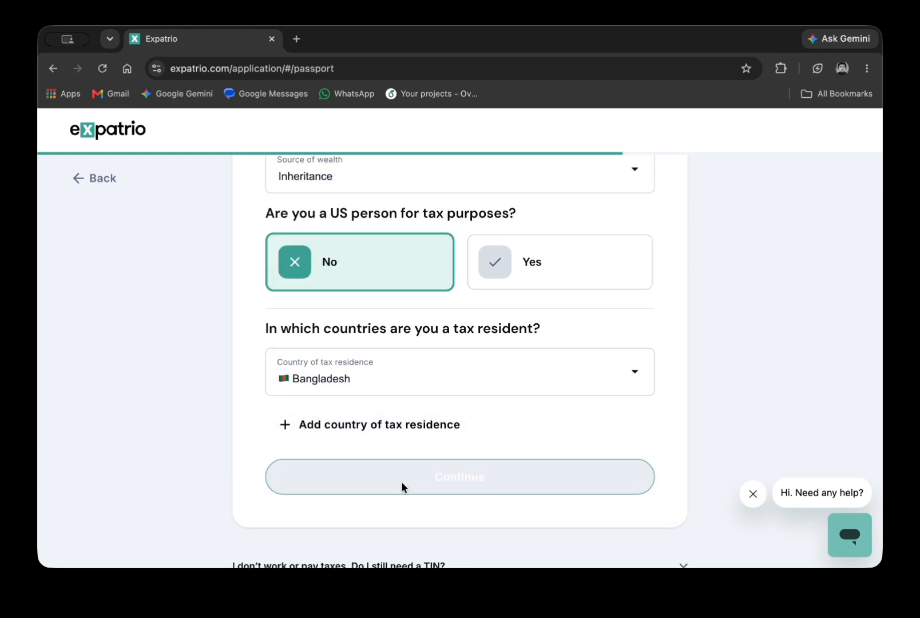
Open the file chooser with 'Upload or take a photo' on the passport page.
scroll(401, 484, down, 5)
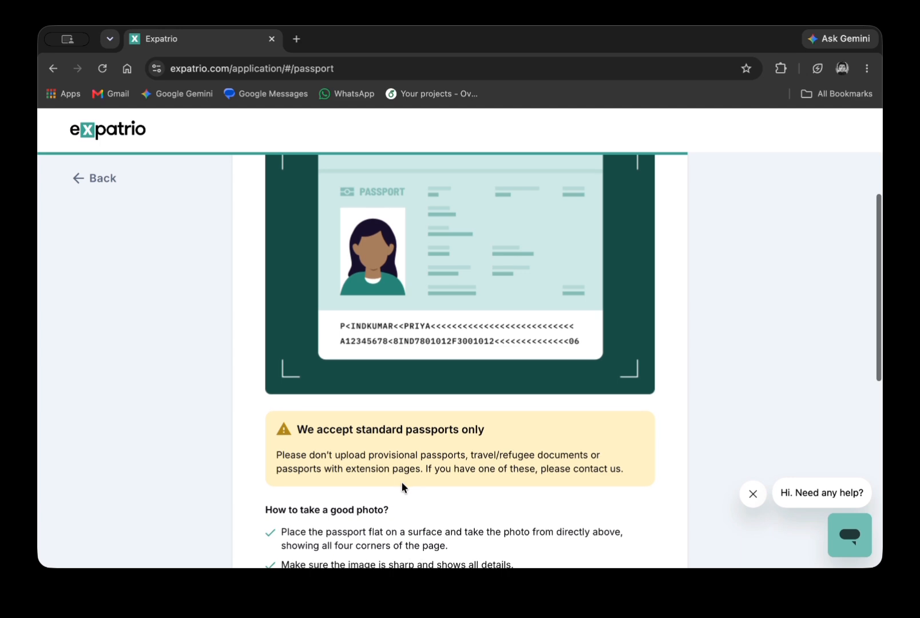
scroll(402, 482, down, 3)
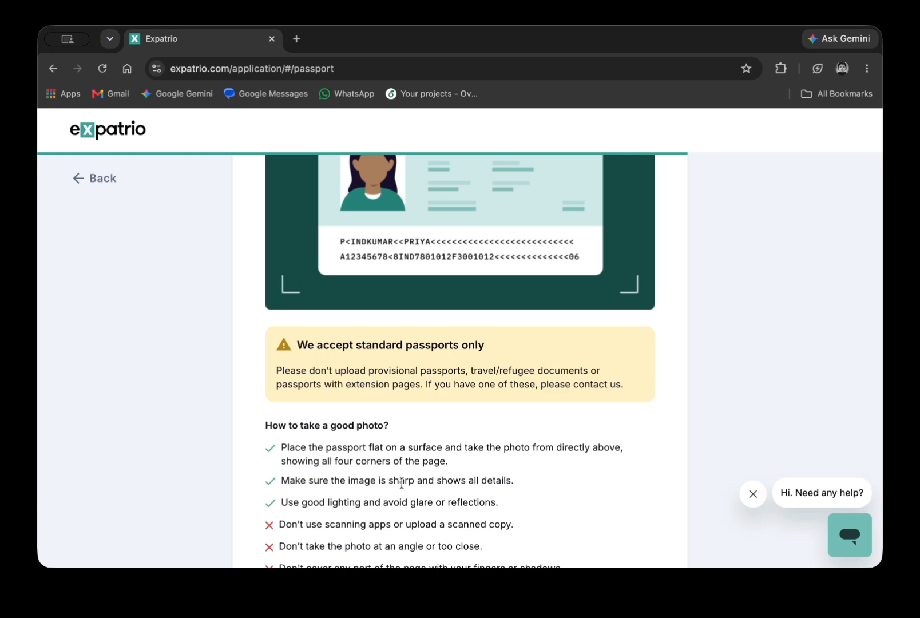
scroll(402, 483, down, 5)
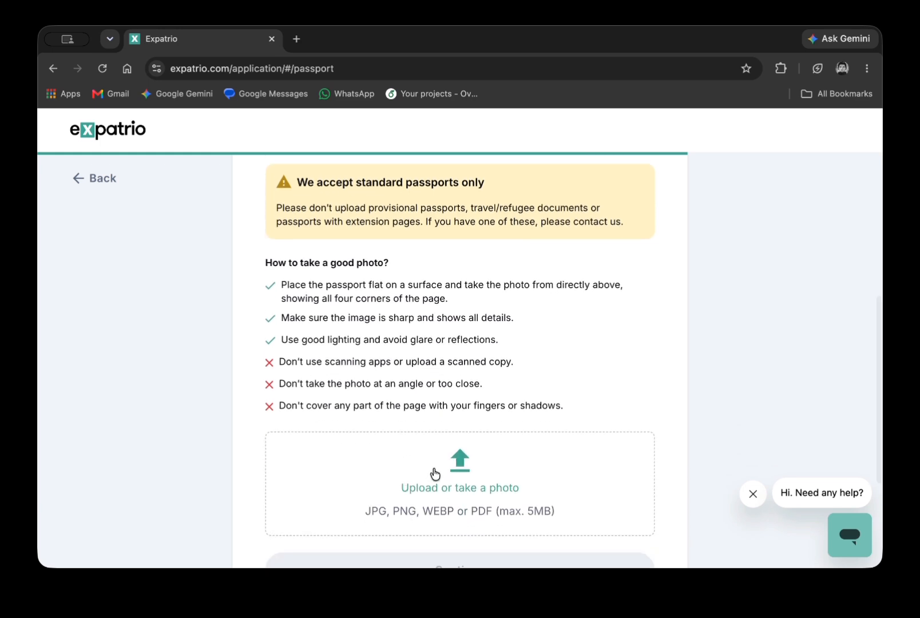
click(434, 474)
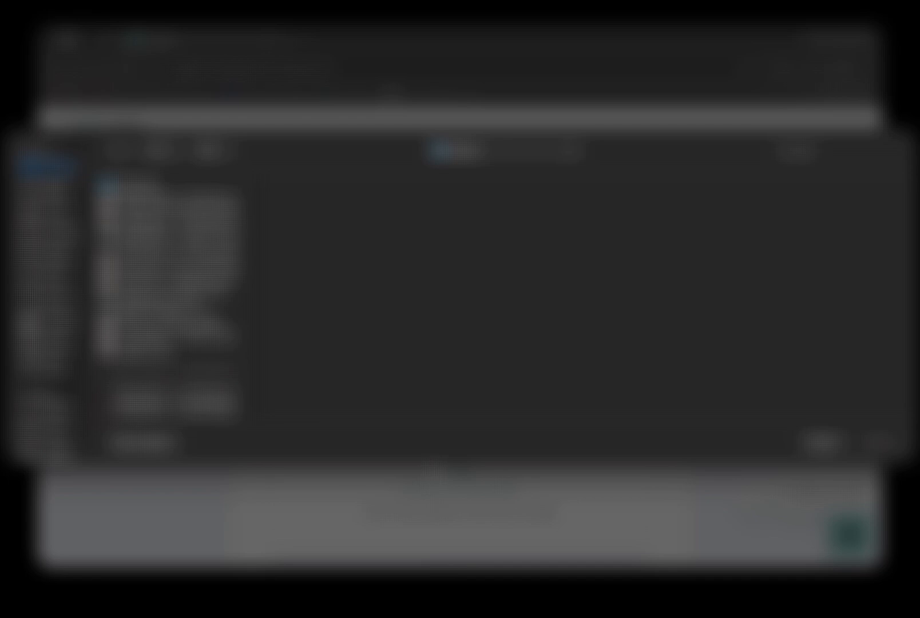
click(828, 443)
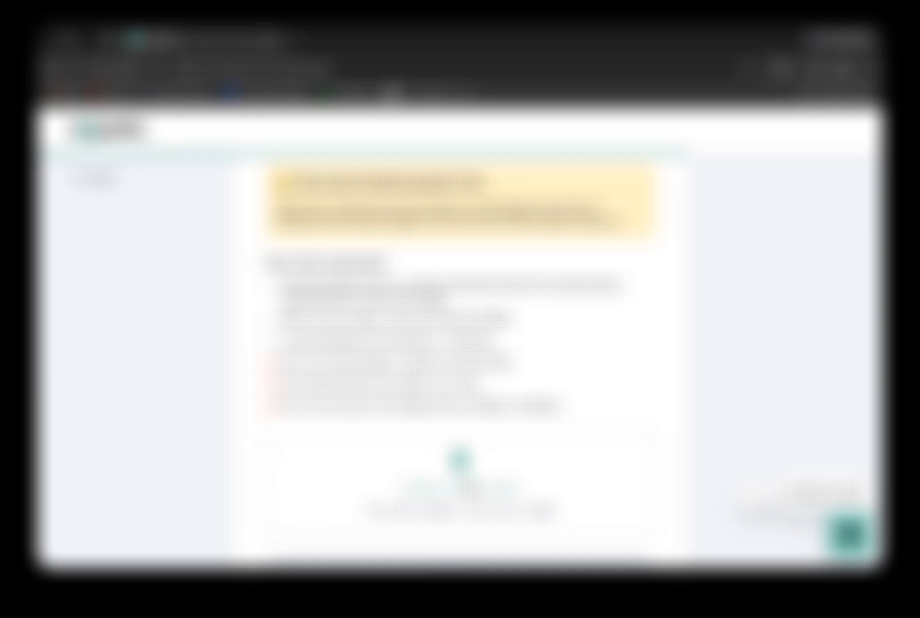
click(468, 485)
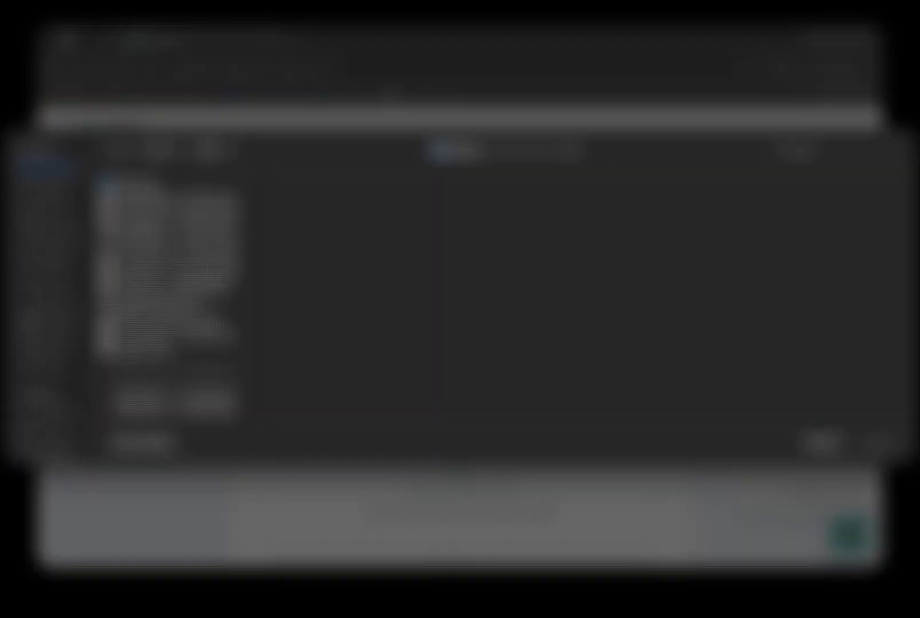
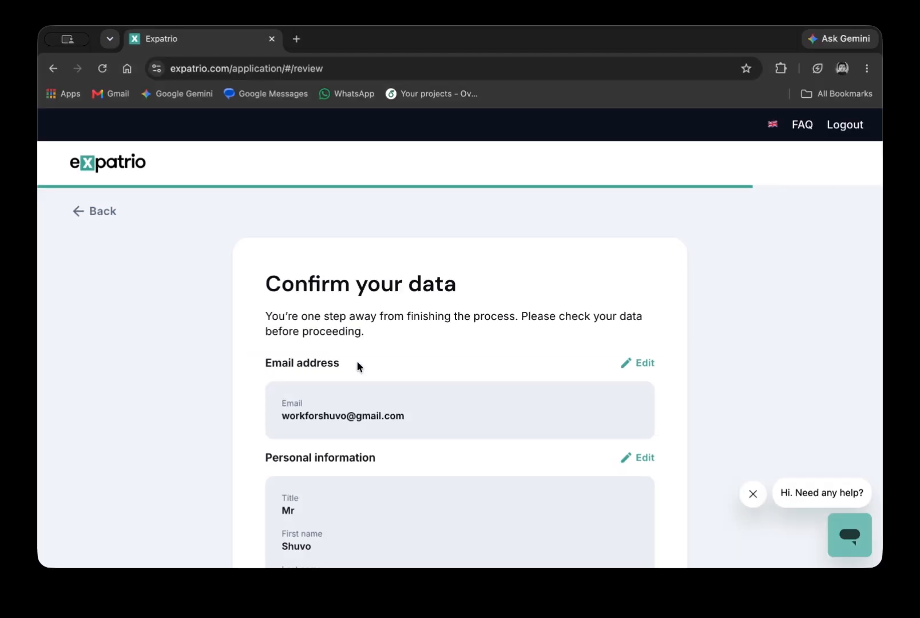
Confirm the reviewed application data and continue to the agreements.
scroll(357, 362, down, 10)
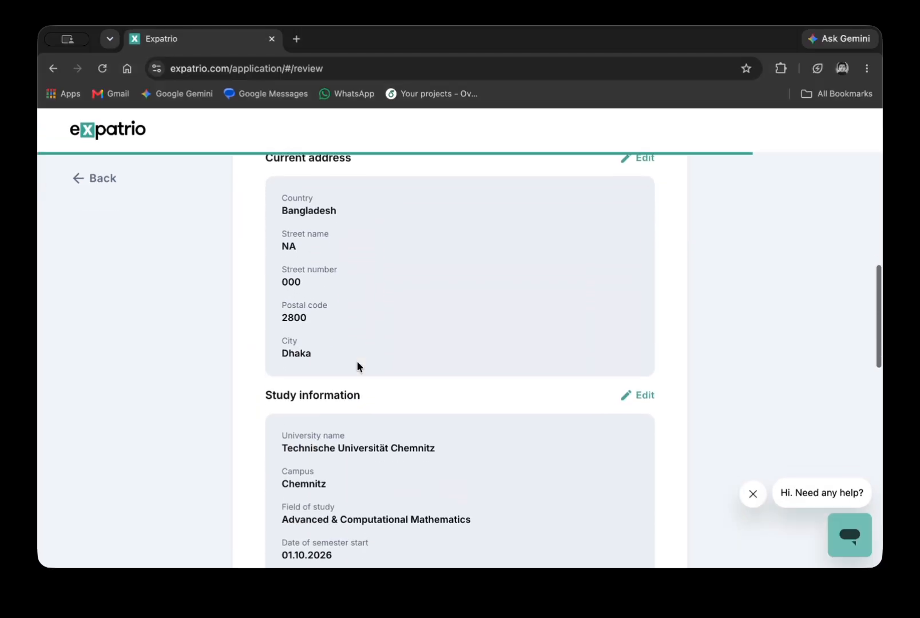
scroll(356, 360, down, 10)
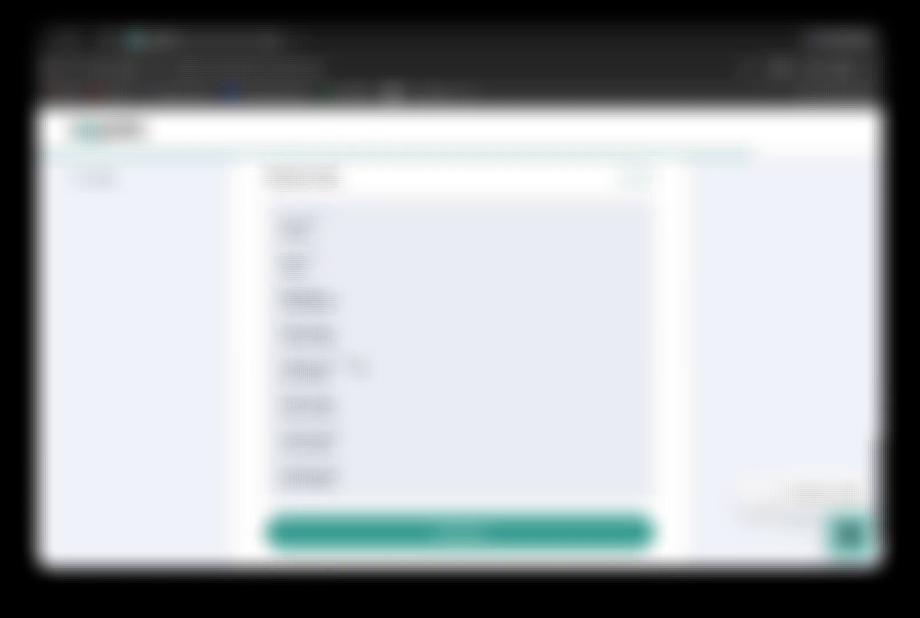
scroll(359, 368, down, 2)
click(437, 487)
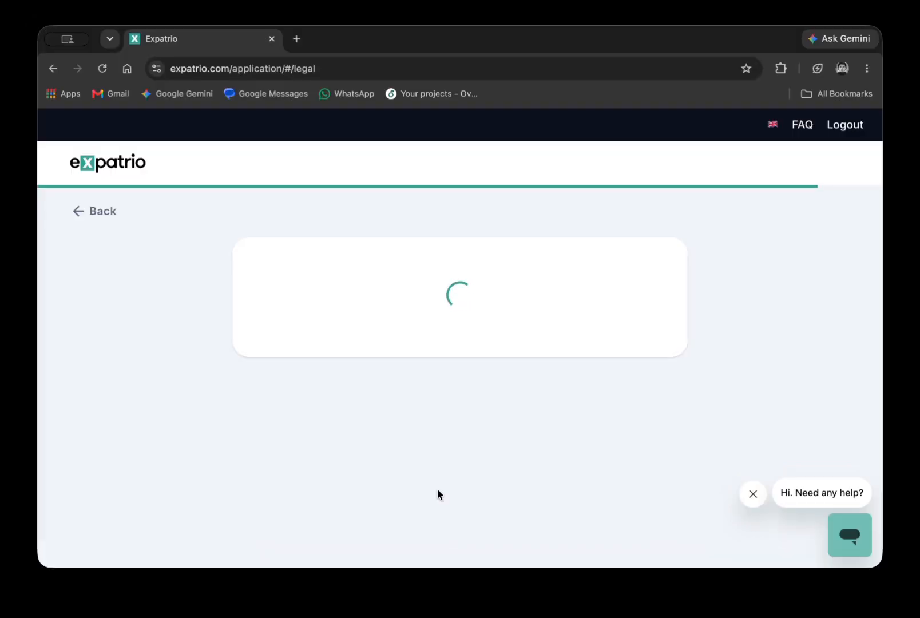
Agree to all General, Value Package, Blocked Account and Health Insurance agreements.
scroll(437, 488, down, 3)
click(437, 380)
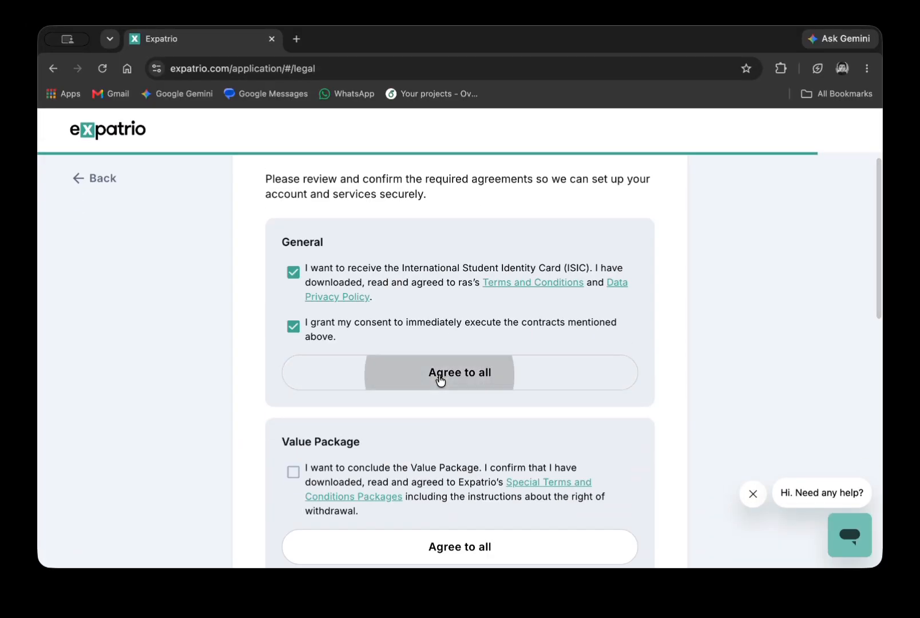
click(482, 303)
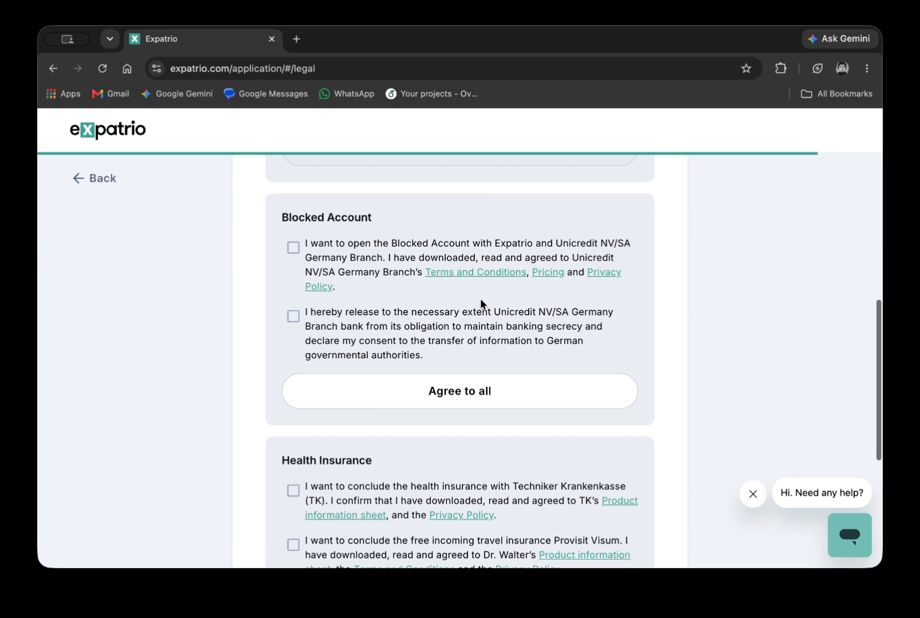
click(479, 405)
click(464, 406)
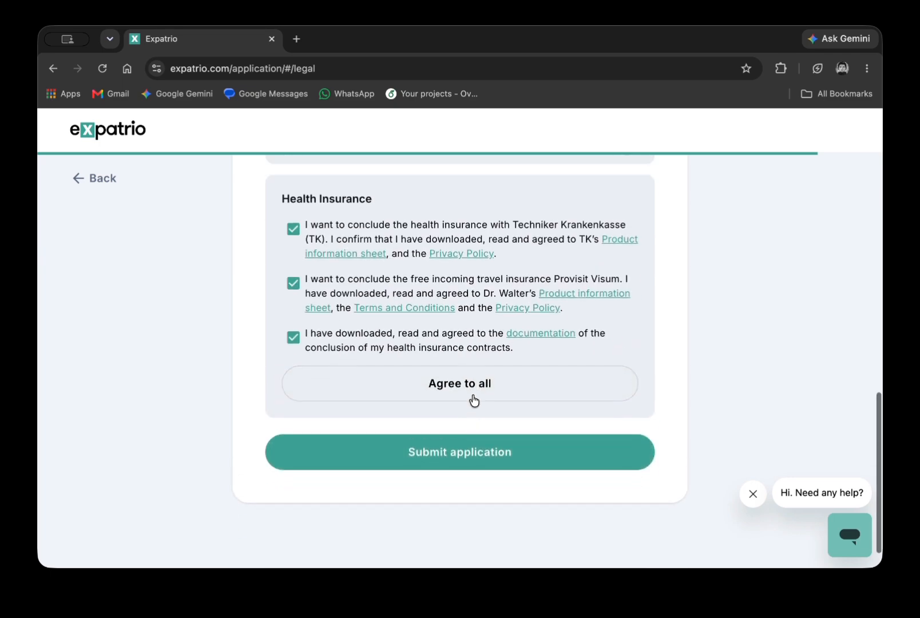
Check the accepted agreements and submit the completed application.
scroll(474, 400, down, 15)
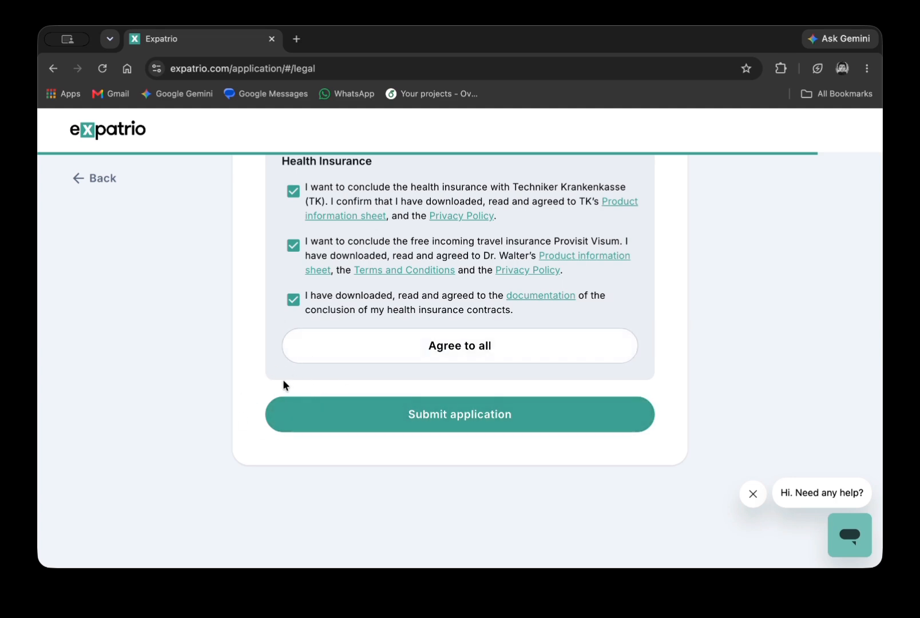
scroll(283, 378, up, 7)
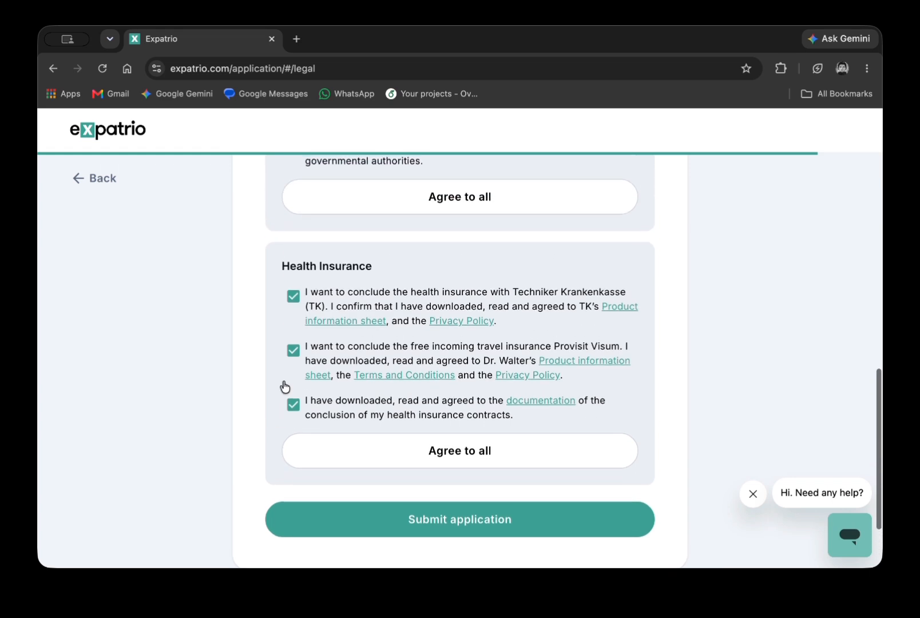
scroll(285, 465, up, 1)
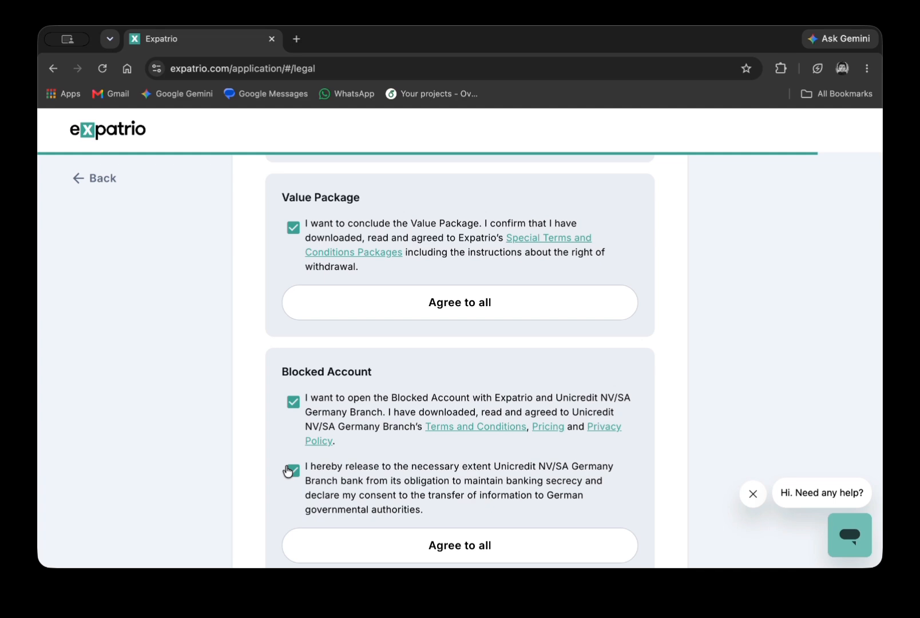
scroll(288, 471, up, 4)
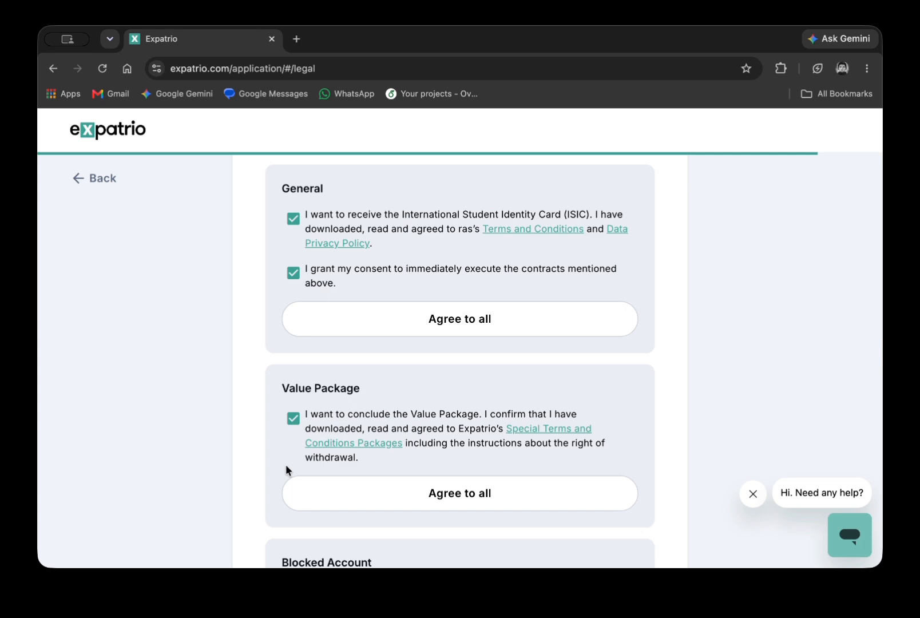
scroll(286, 467, up, 4)
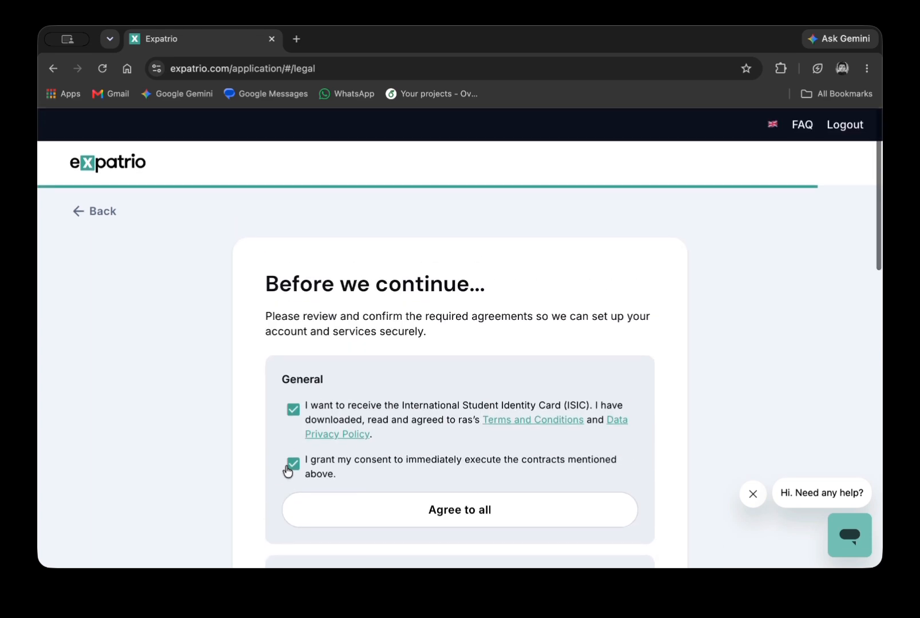
scroll(286, 467, down, 9)
scroll(287, 471, down, 8)
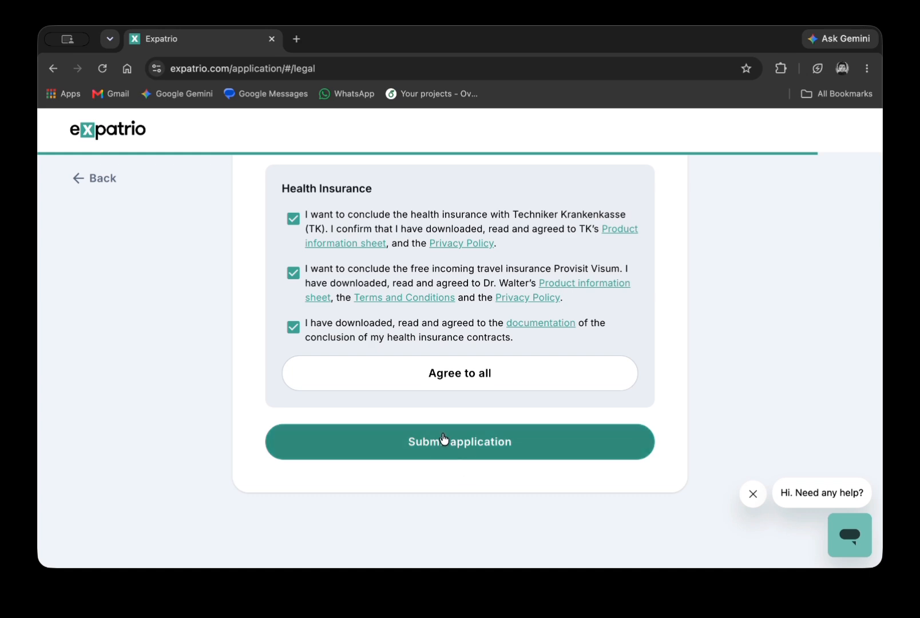
click(456, 456)
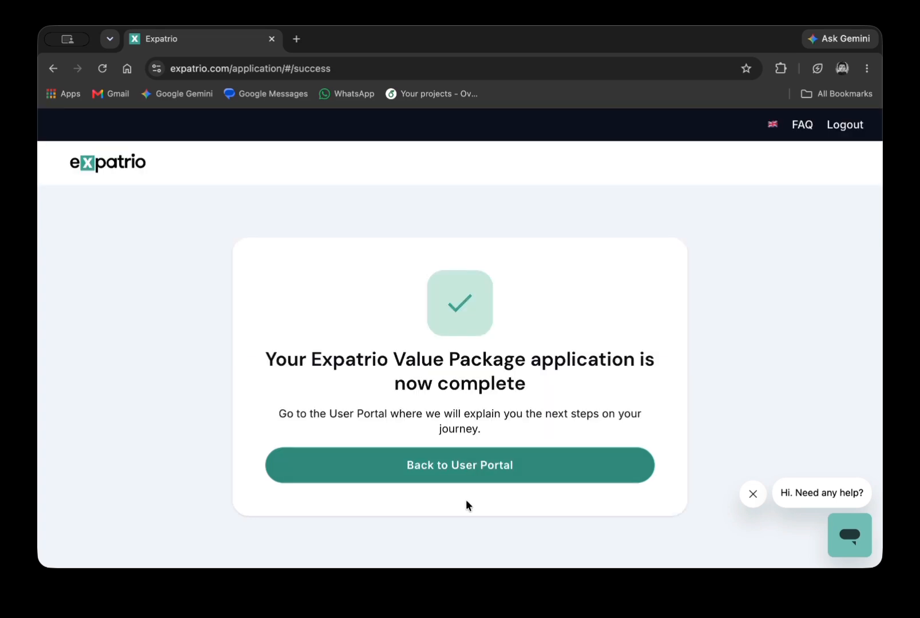
Return to the User Portal, log in with the saved credentials, and back out of verification.
click(486, 464)
scroll(485, 461, down, 3)
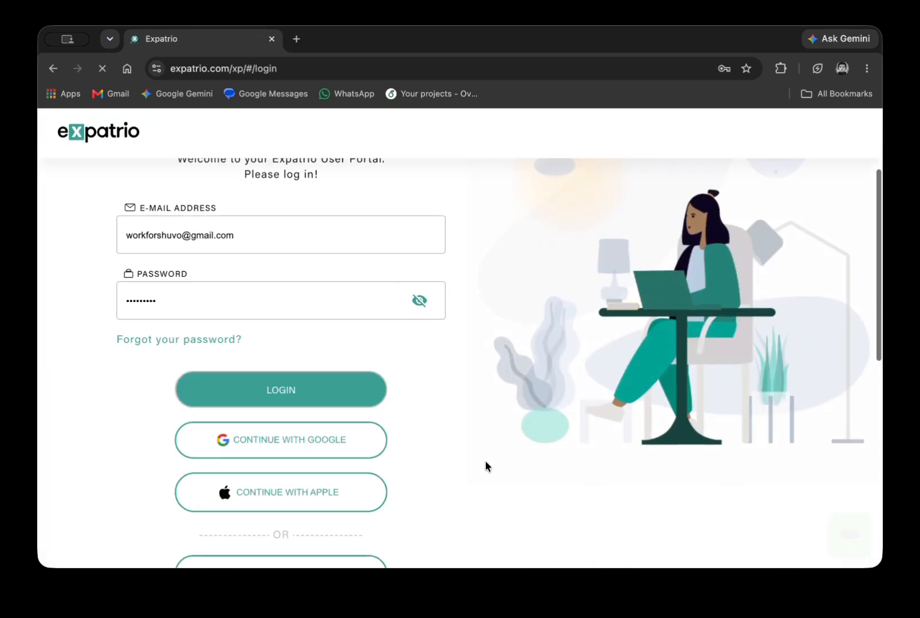
scroll(485, 461, up, 1)
click(278, 432)
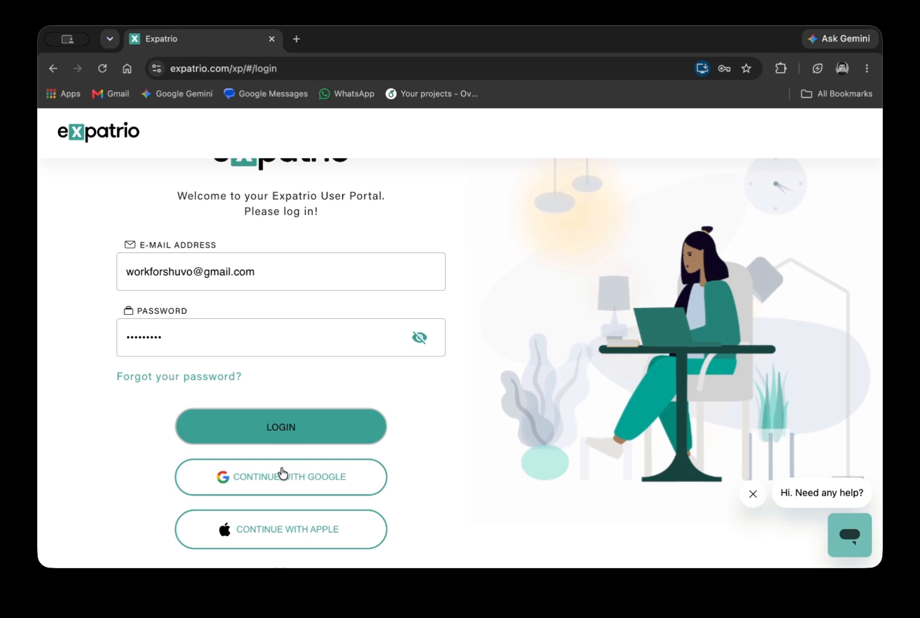
click(51, 69)
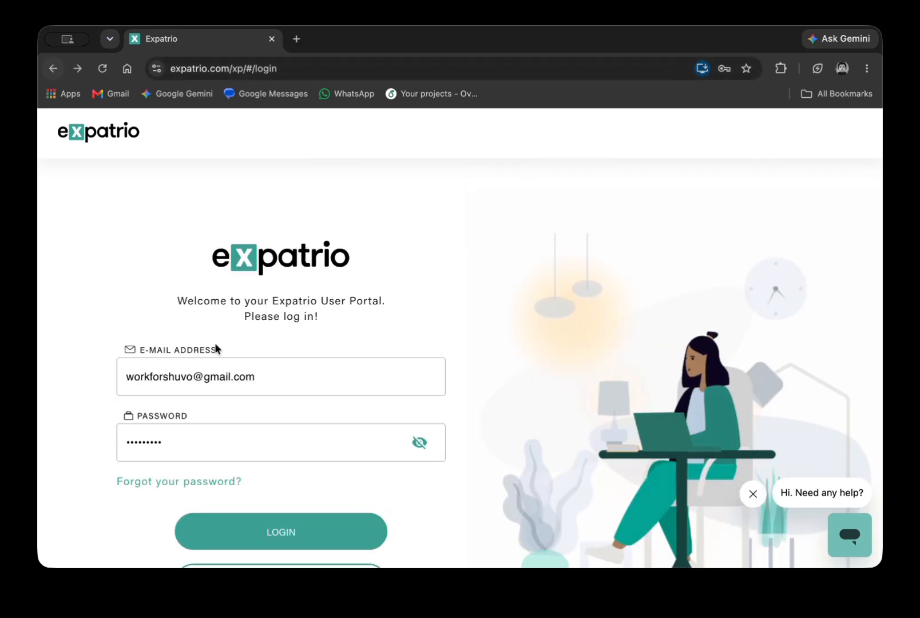
scroll(320, 442, down, 3)
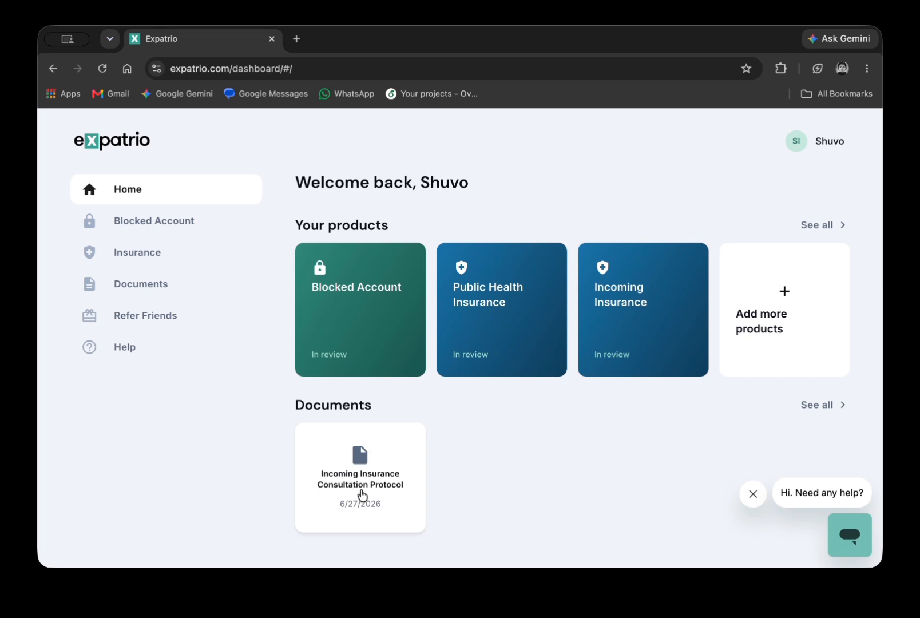
Reload the dashboard and check the saved Study & university details in the profile.
click(103, 68)
click(812, 143)
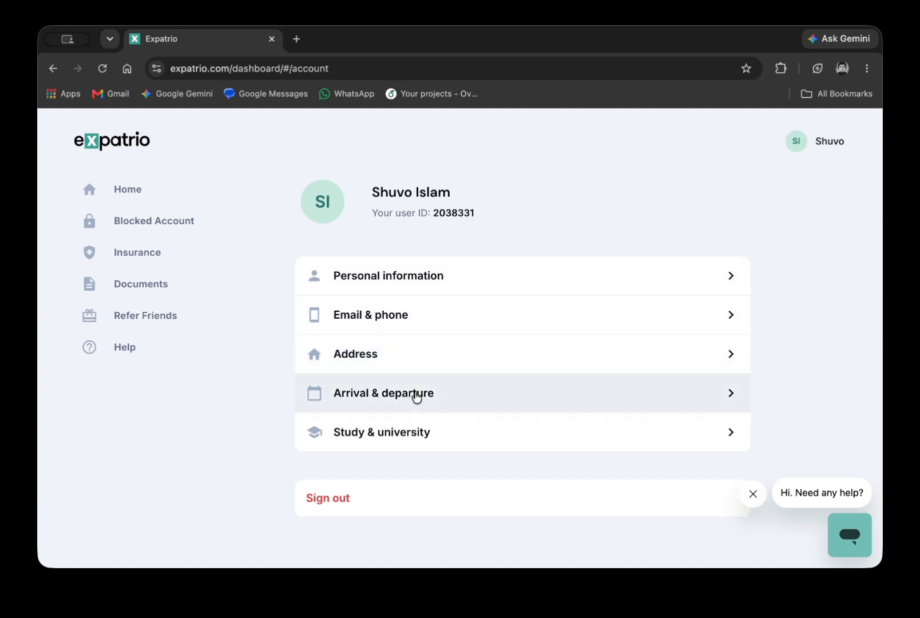
click(397, 445)
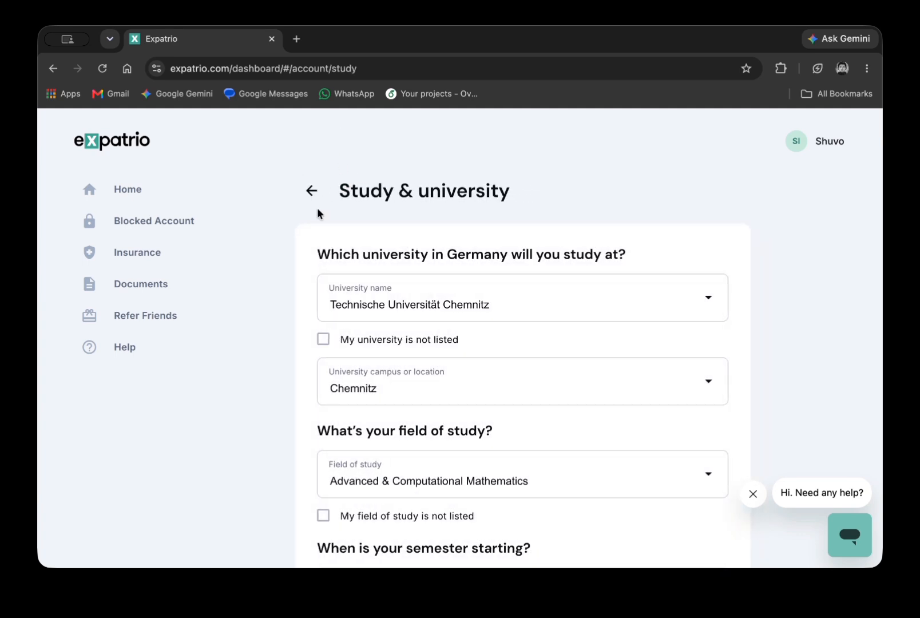
click(312, 200)
Check the Arrival & departure details, then open the Blocked Account product from Home.
click(396, 399)
click(310, 186)
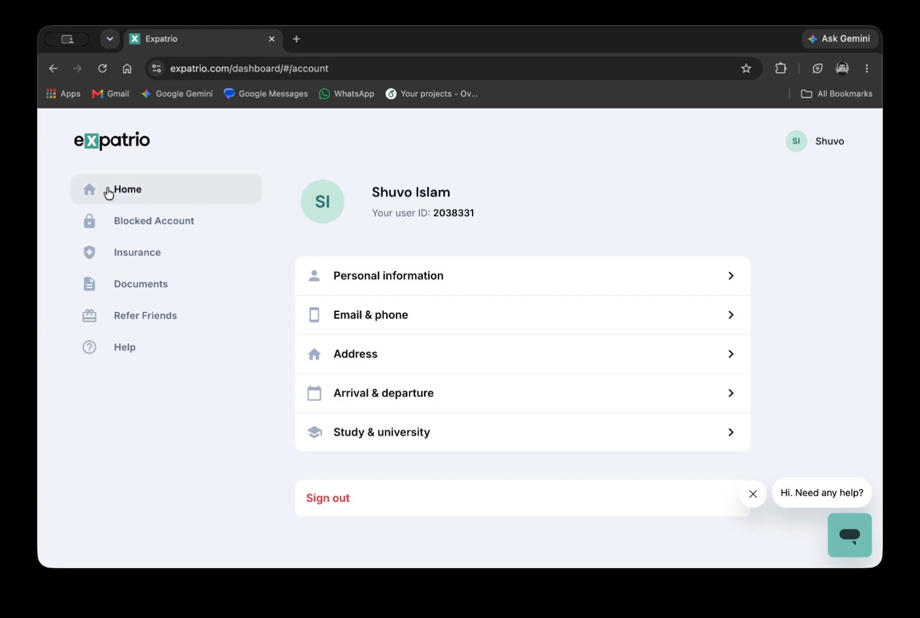
click(109, 193)
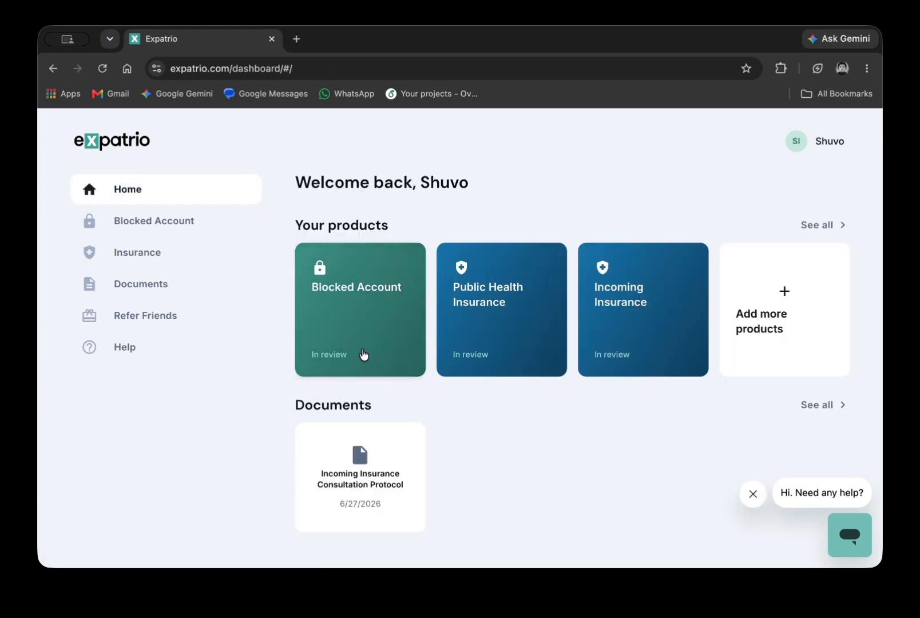
click(363, 354)
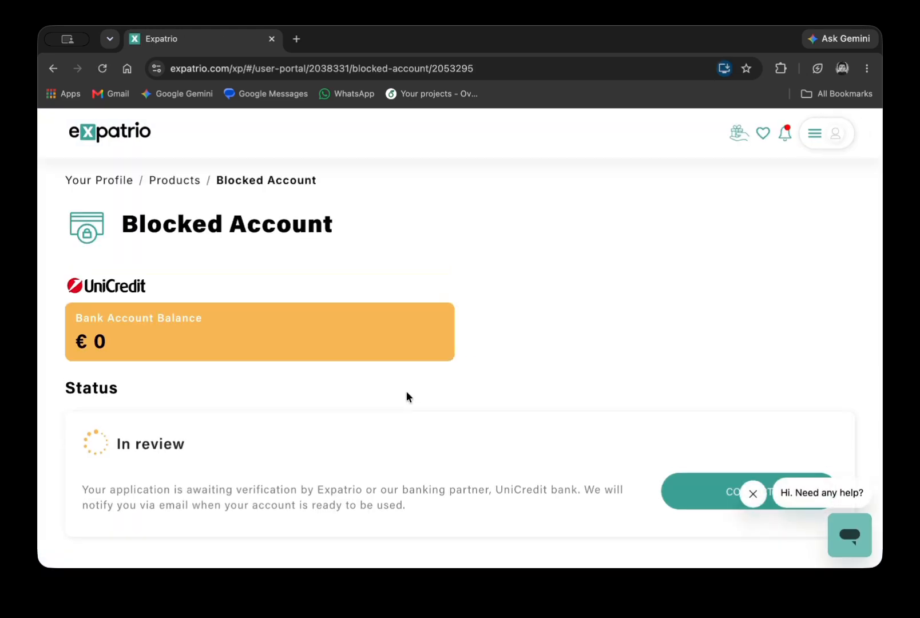
Look over the Blocked Account page, choose Change Details, and return to the dashboard Home.
scroll(407, 394, down, 7)
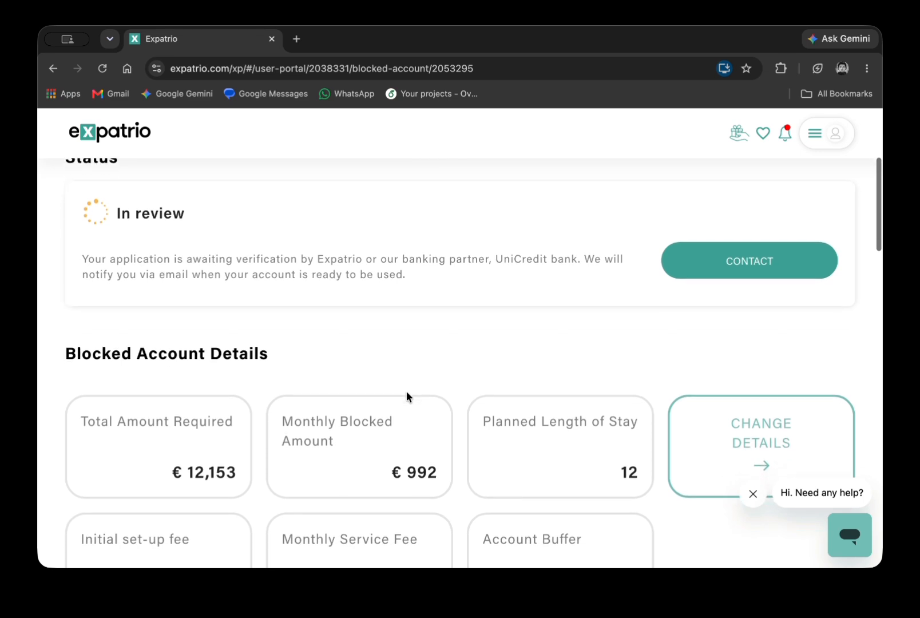
scroll(406, 390, down, 1)
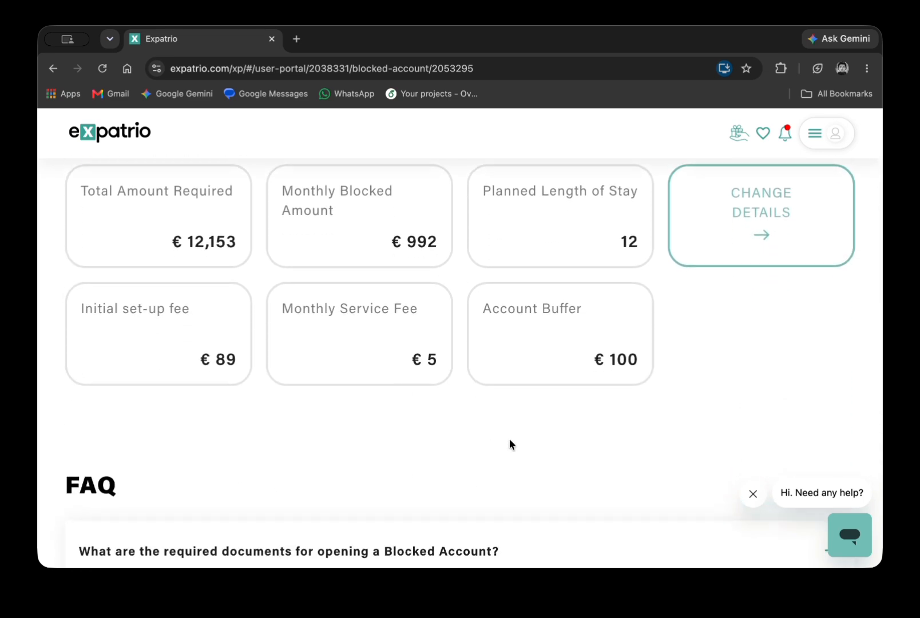
scroll(510, 442, up, 5)
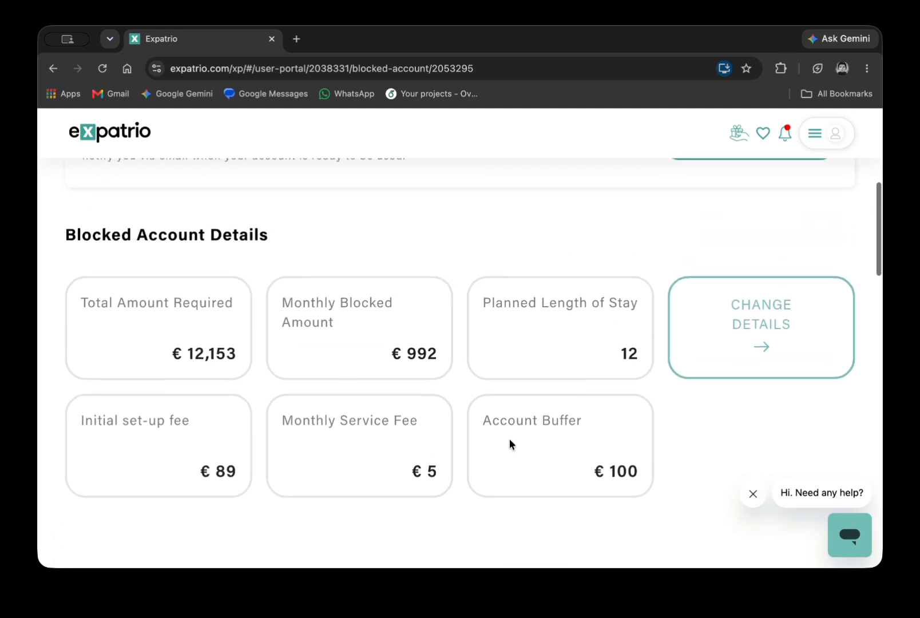
scroll(510, 443, up, 4)
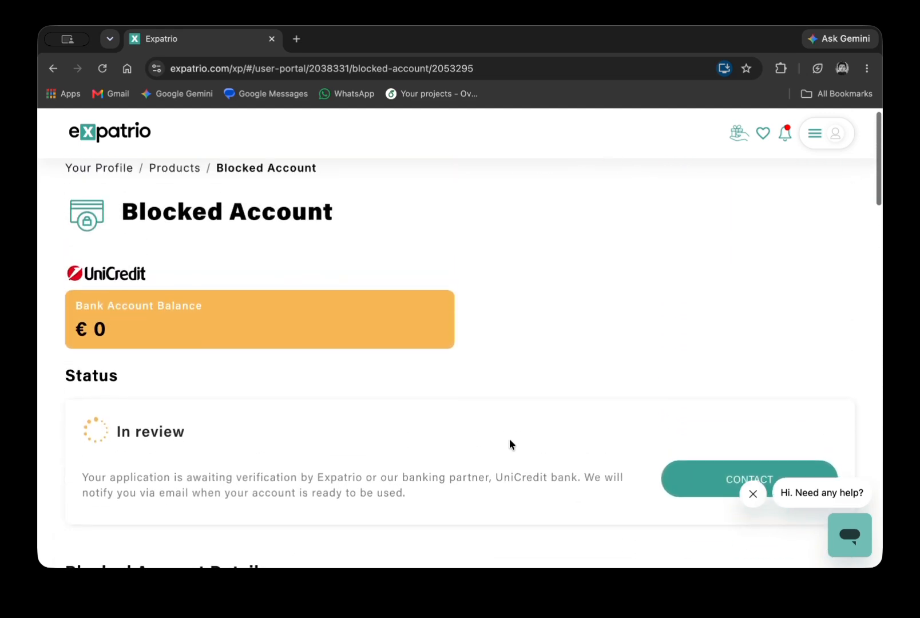
scroll(509, 438, down, 6)
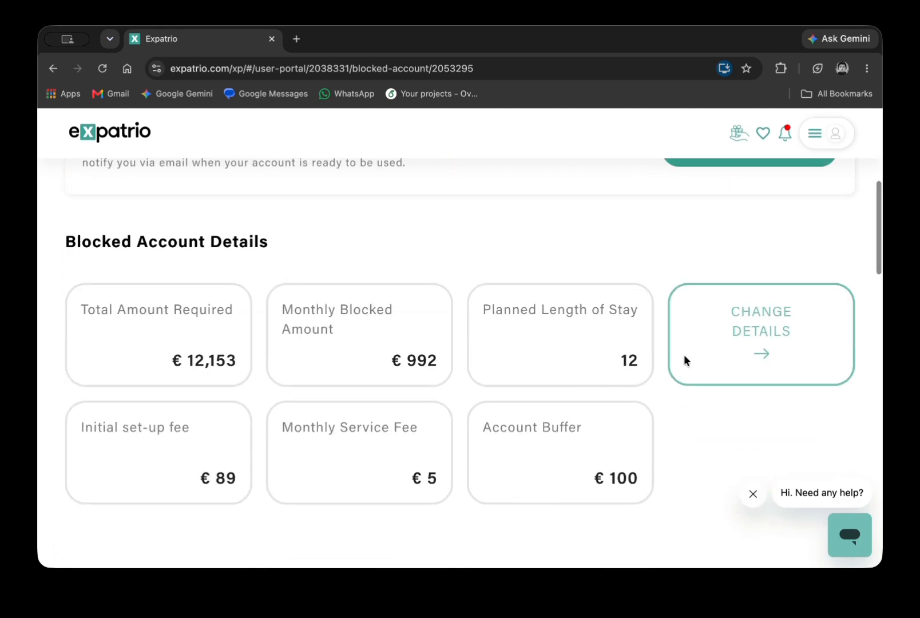
click(752, 357)
click(492, 330)
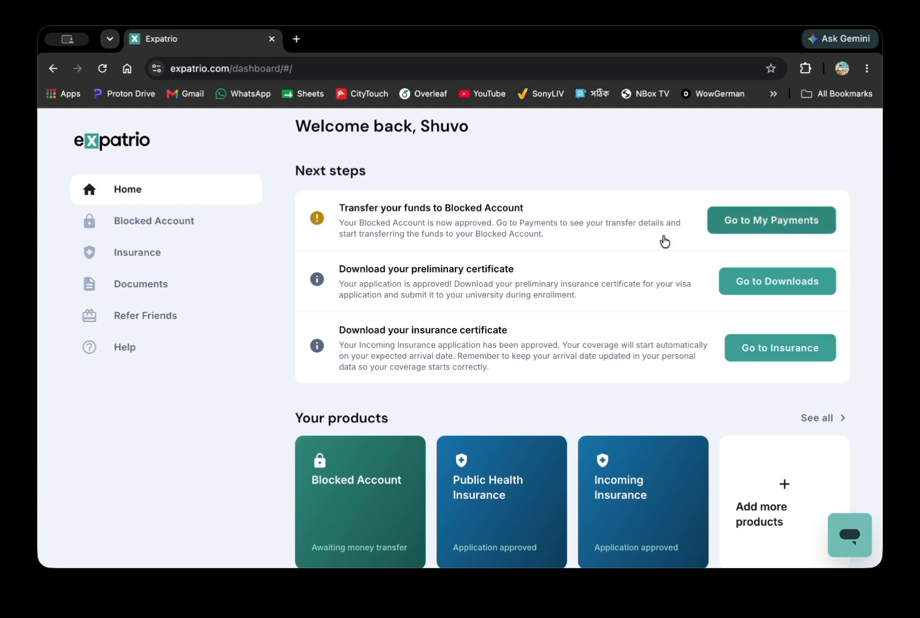
Open My Payments for the blocked account and initiate a new payment.
scroll(720, 174, up, 2)
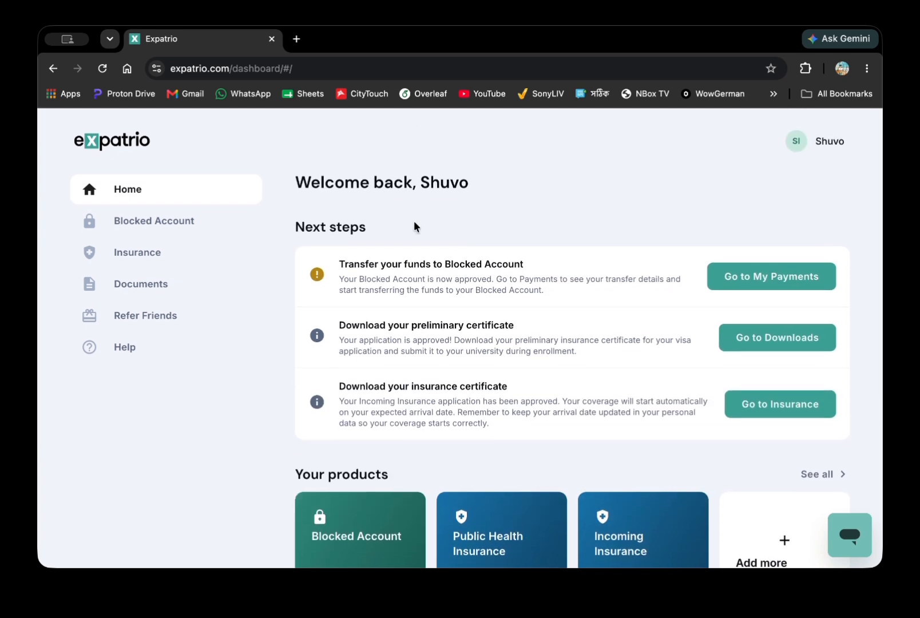
scroll(414, 222, down, 1)
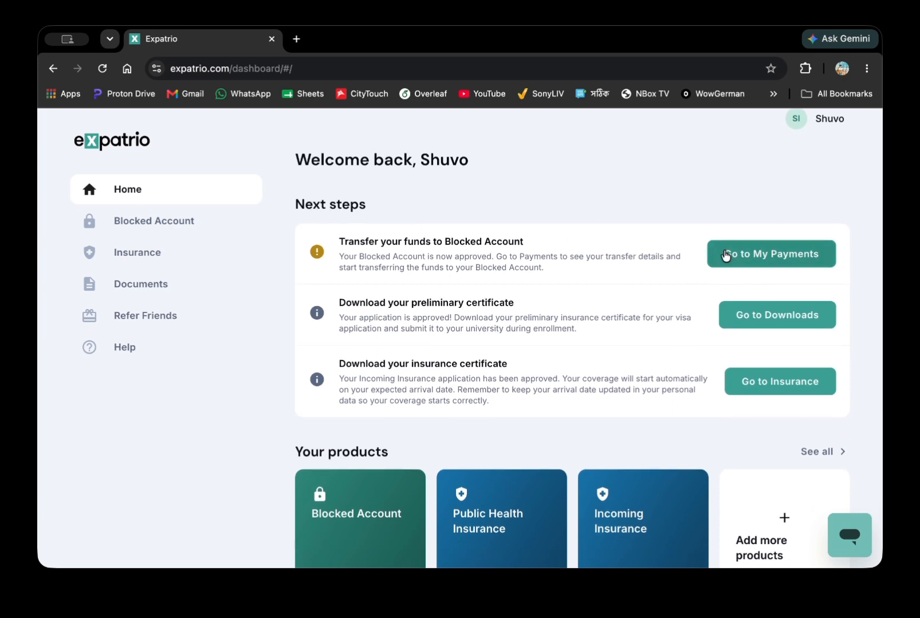
click(774, 258)
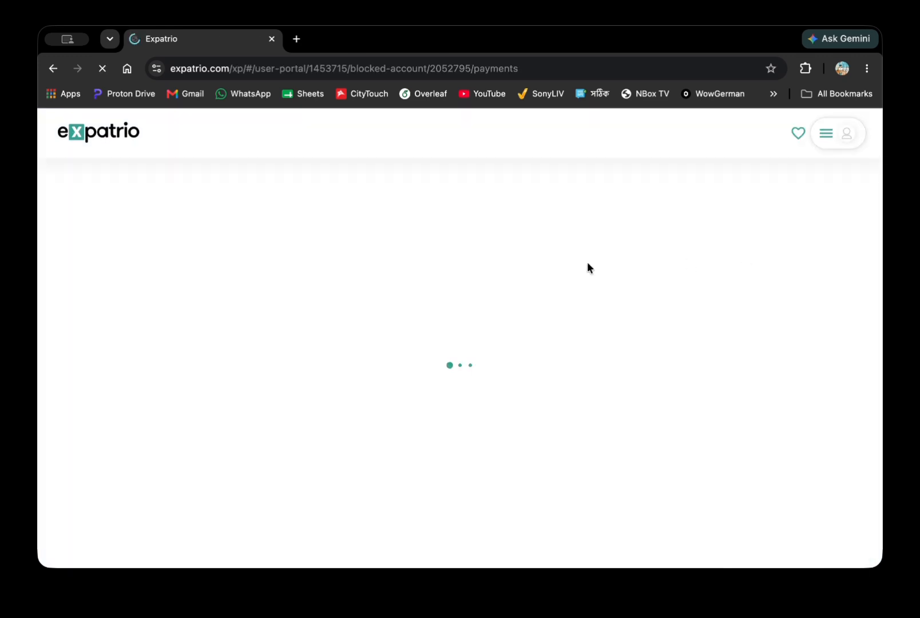
scroll(575, 264, down, 5)
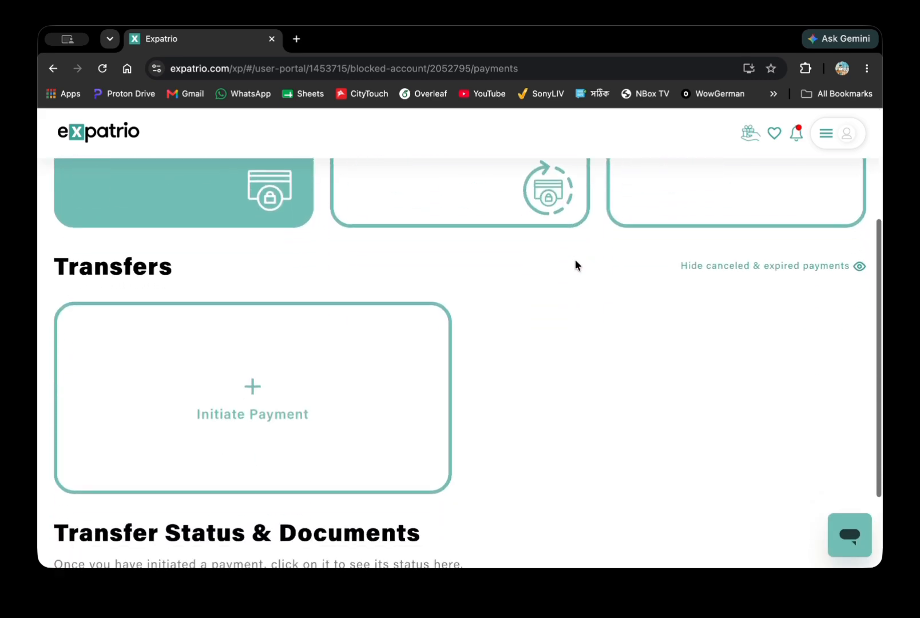
click(247, 273)
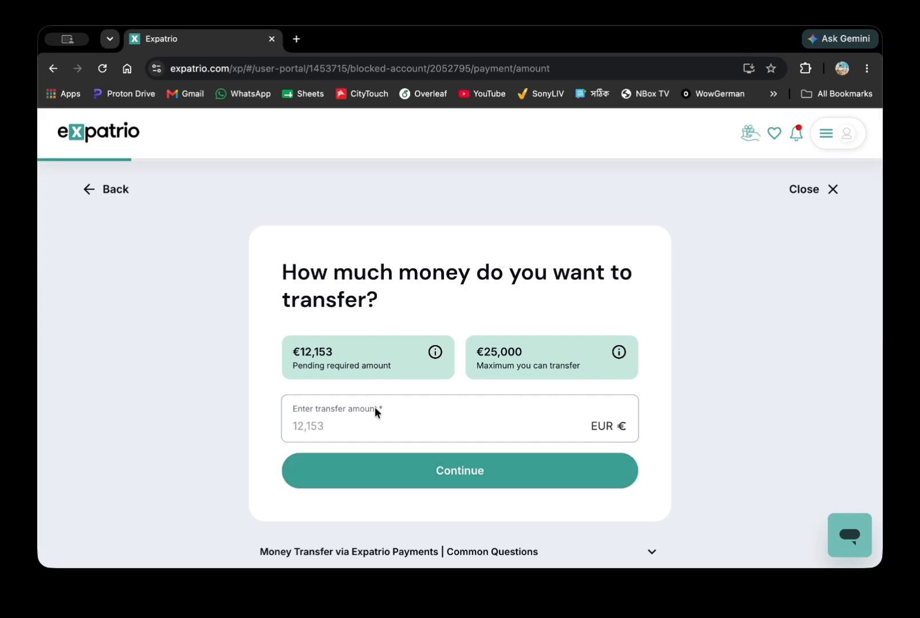
Enter a transfer amount of 12153 EUR and continue.
click(317, 426)
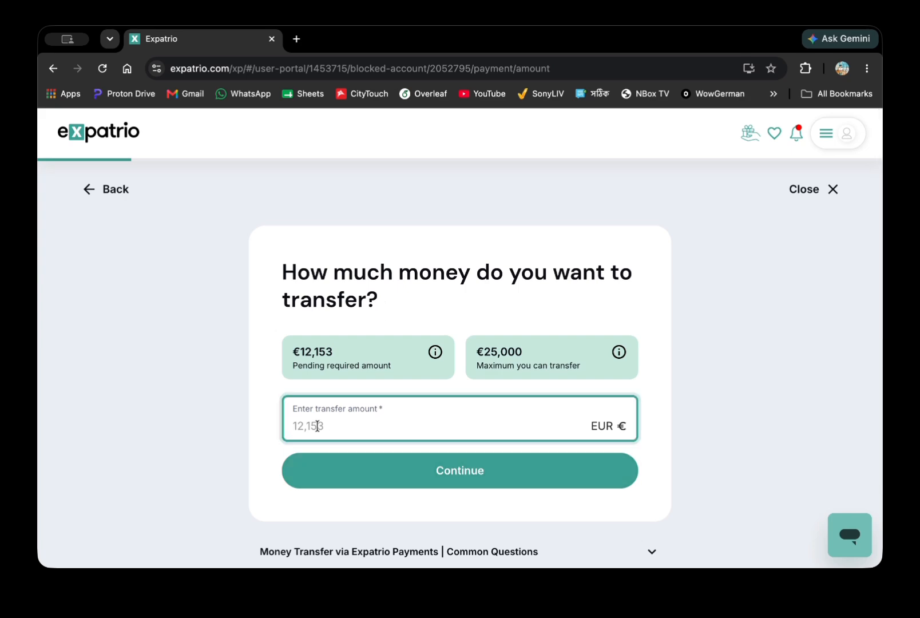
text(12153)
click(378, 468)
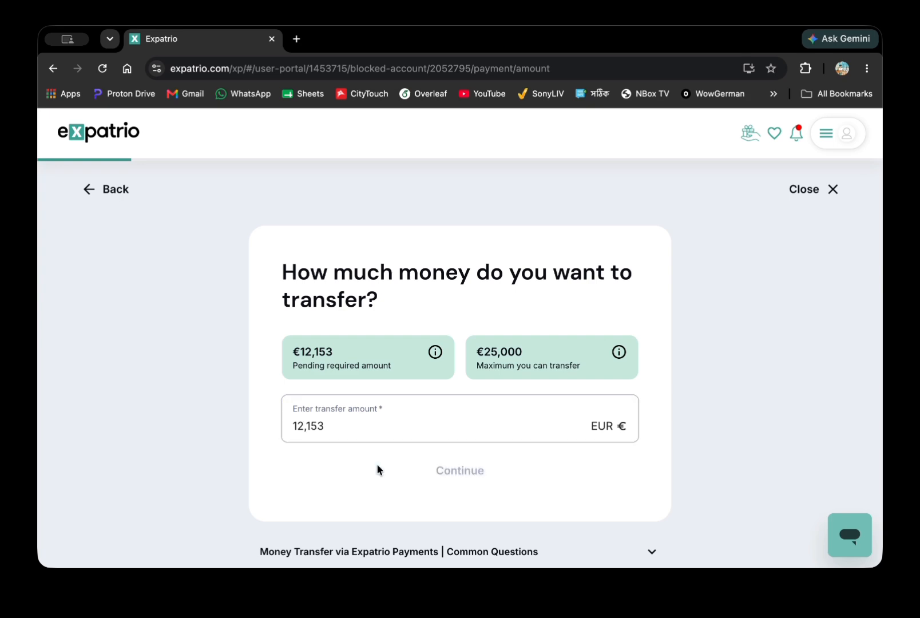
scroll(377, 466, down, 4)
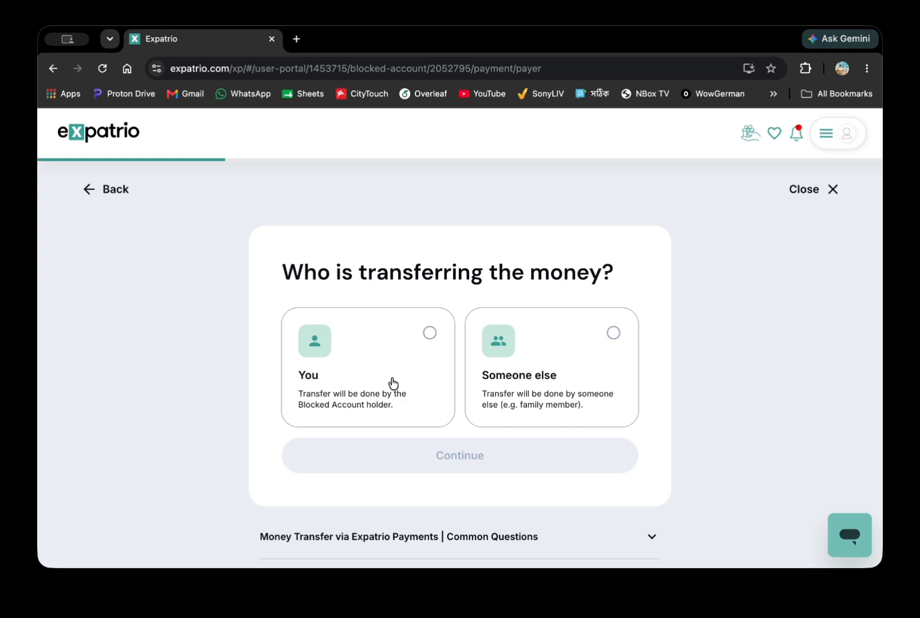
Pick yourself as payer and tick the Flywire information-sharing consent on the summary.
click(560, 379)
click(422, 380)
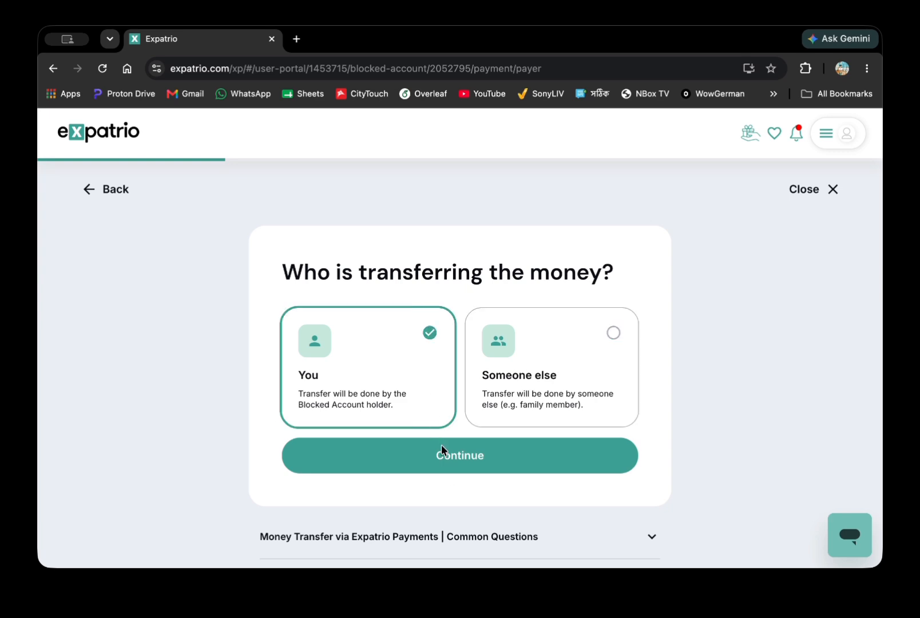
click(480, 469)
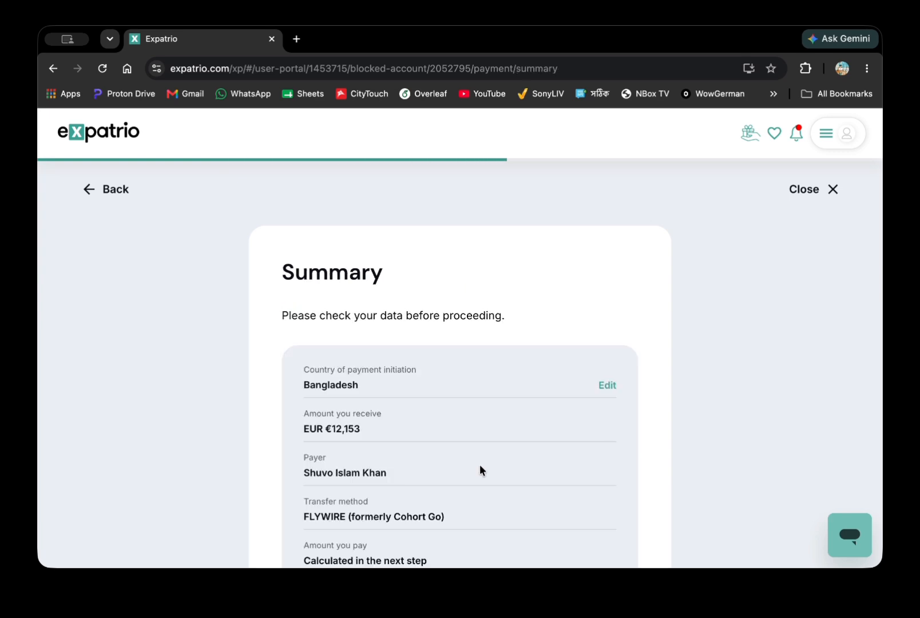
scroll(479, 464, down, 5)
scroll(414, 383, down, 4)
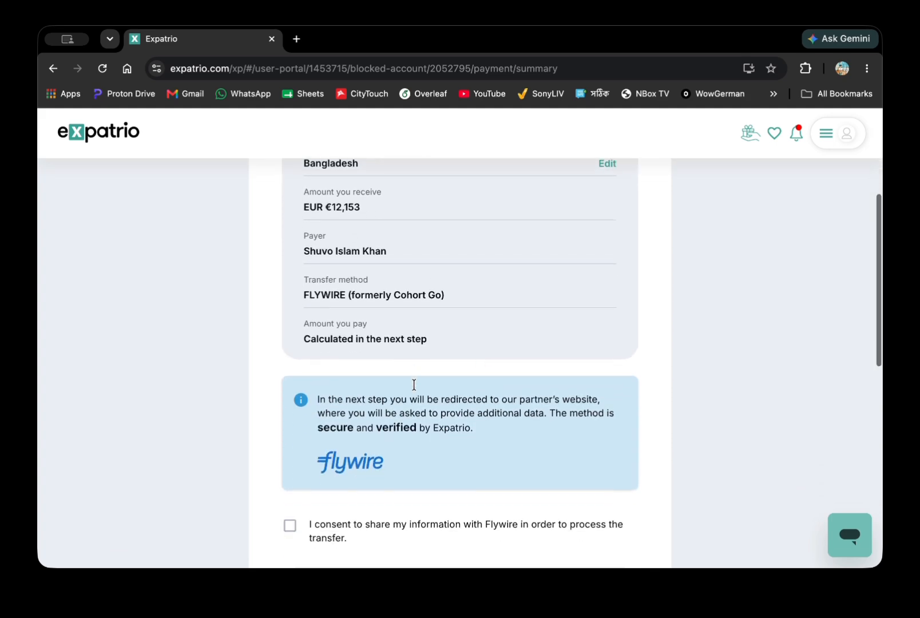
click(396, 381)
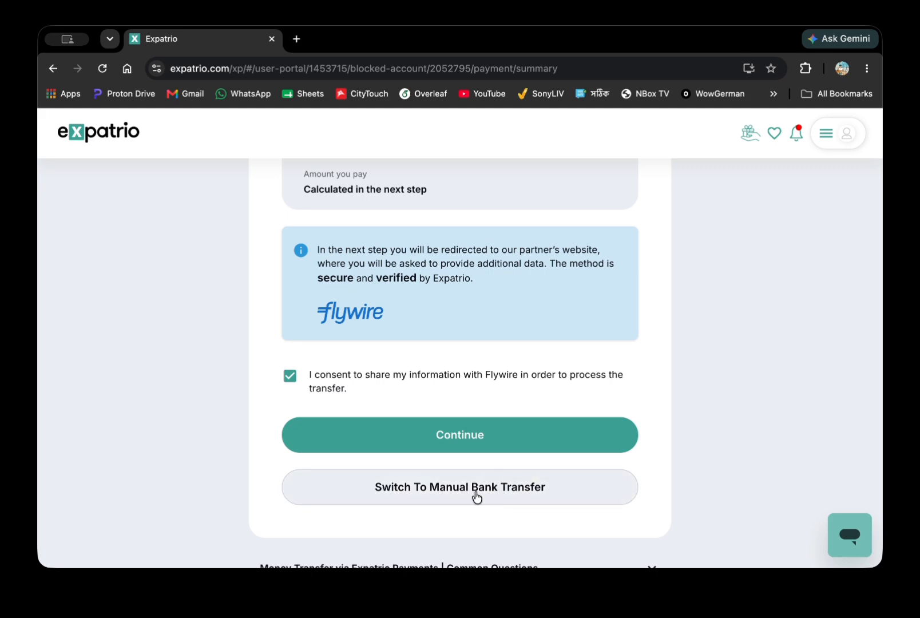
Go back and choose Someone else as the payer, then continue.
scroll(476, 497, up, 10)
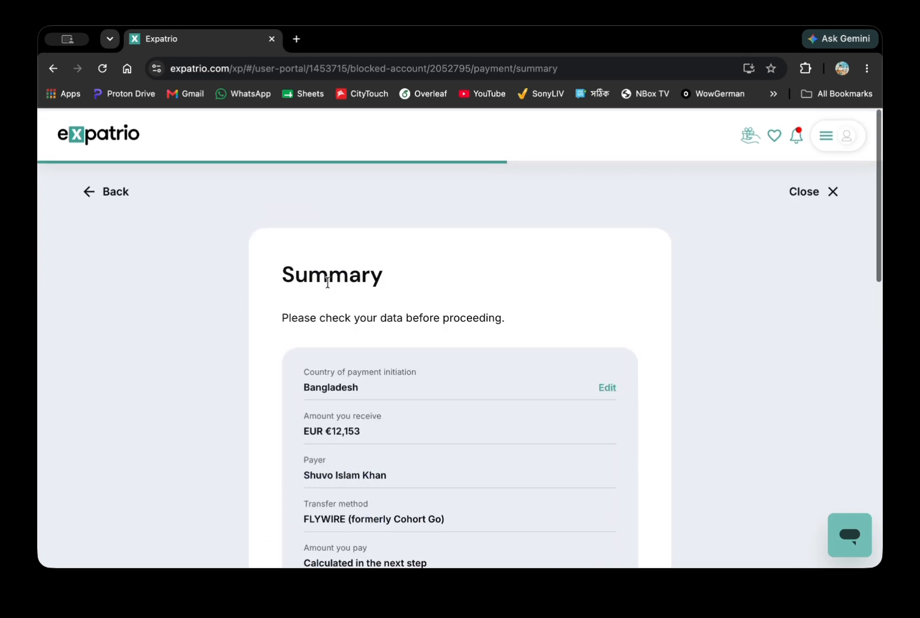
click(106, 190)
click(566, 383)
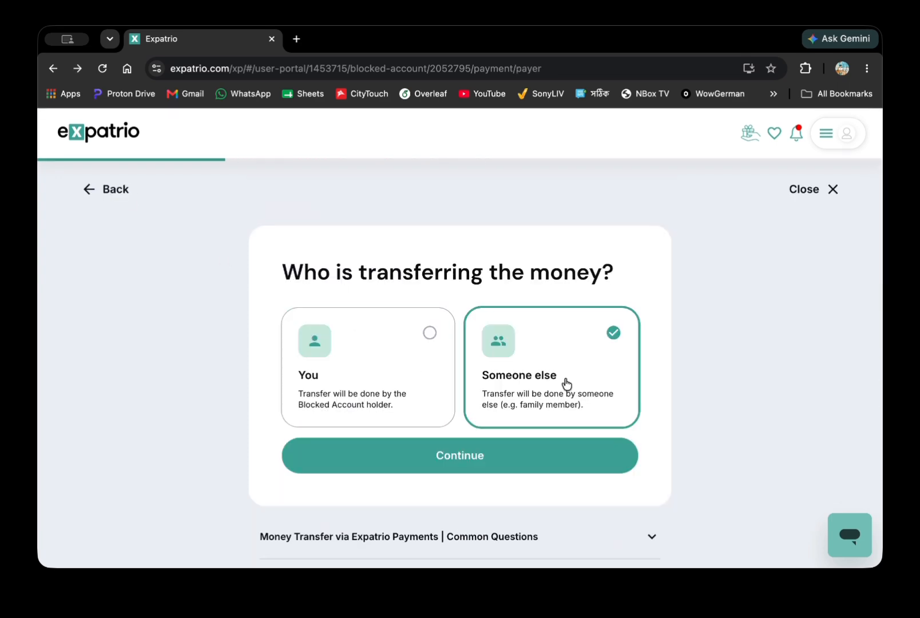
click(514, 462)
Review the empty sender information form, including the payer relationship options.
scroll(483, 328, down, 1)
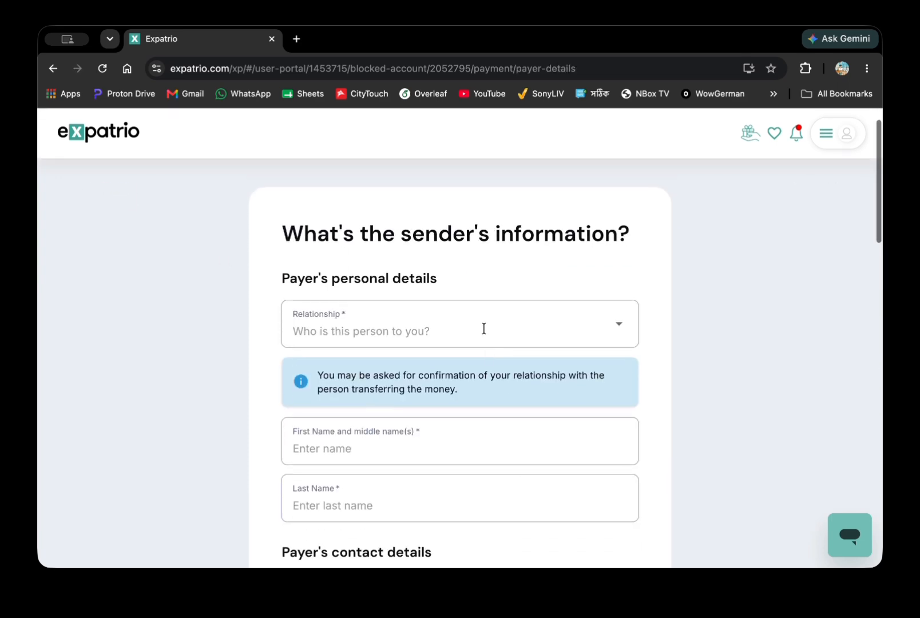
click(484, 329)
click(435, 266)
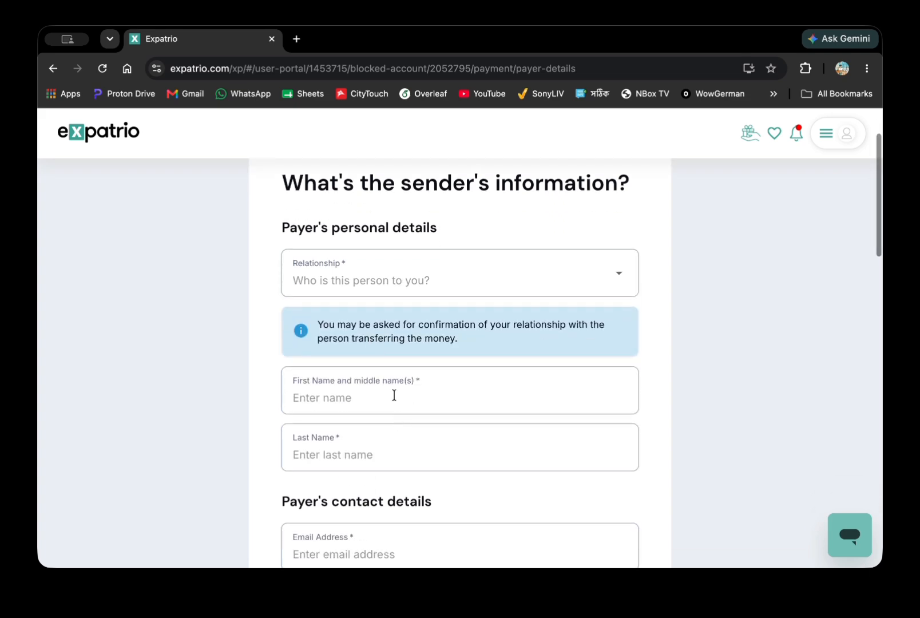
scroll(394, 395, down, 1)
scroll(367, 383, down, 2)
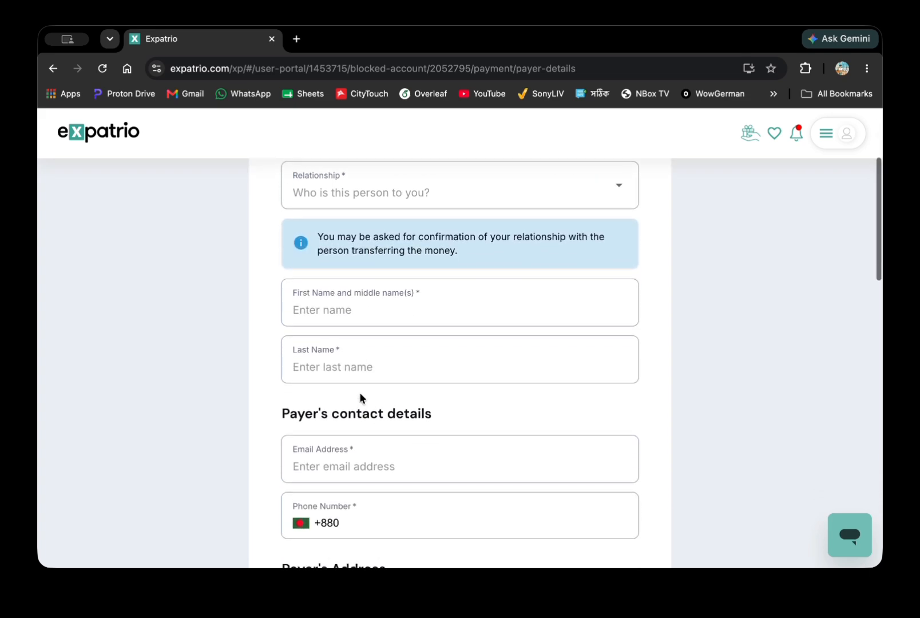
scroll(369, 403, down, 6)
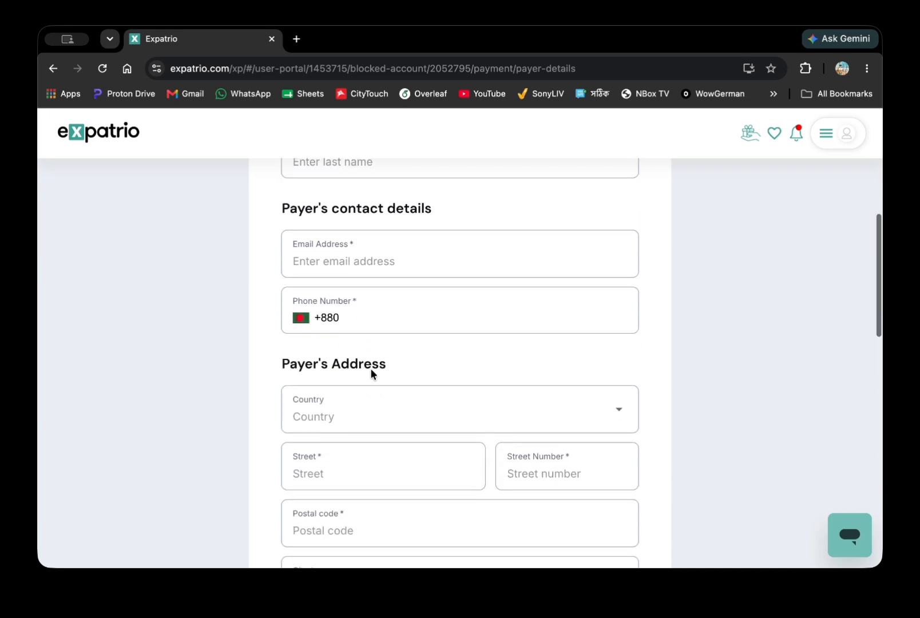
scroll(387, 342, down, 10)
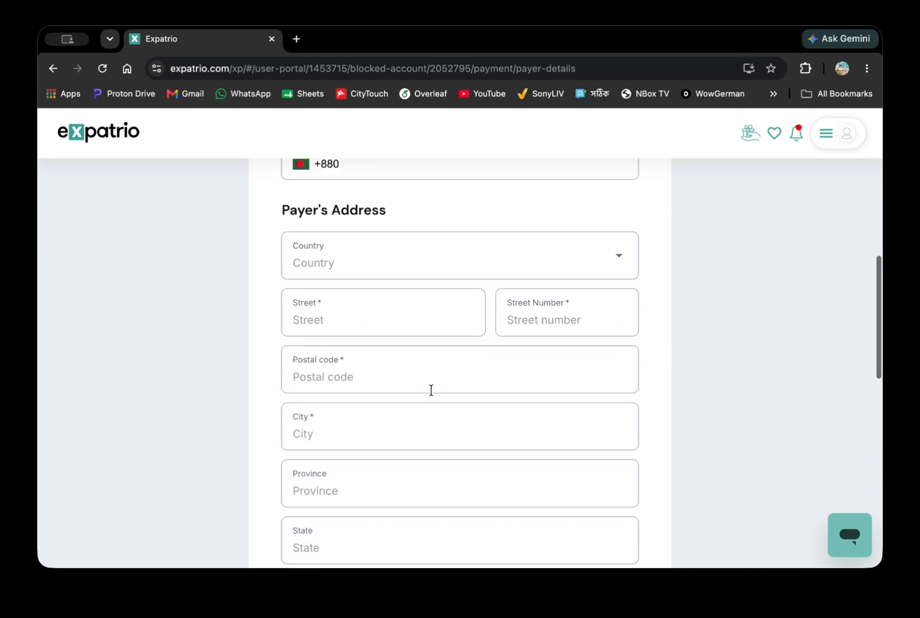
scroll(418, 385, up, 14)
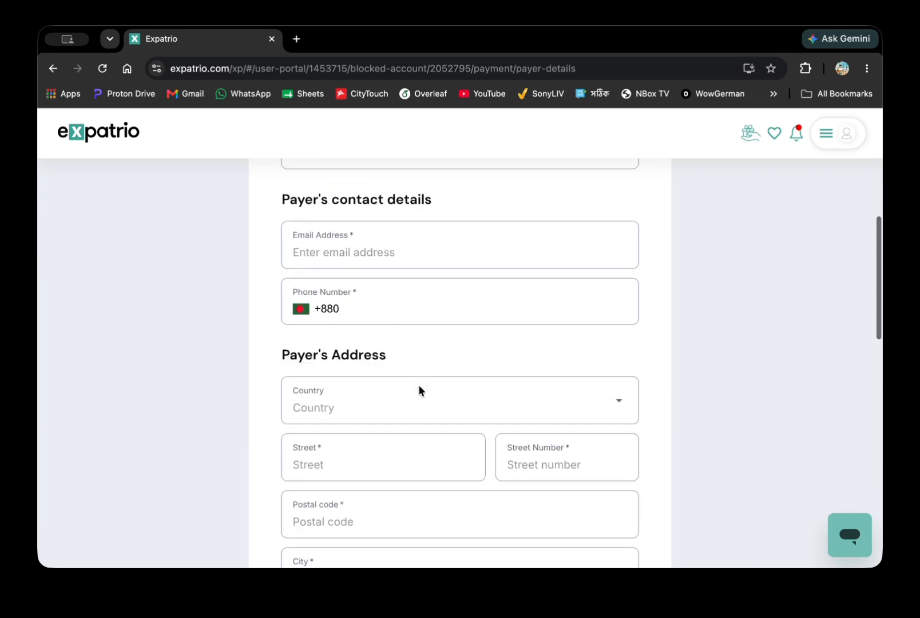
Switch the payer back to You and continue to the payment summary.
click(113, 201)
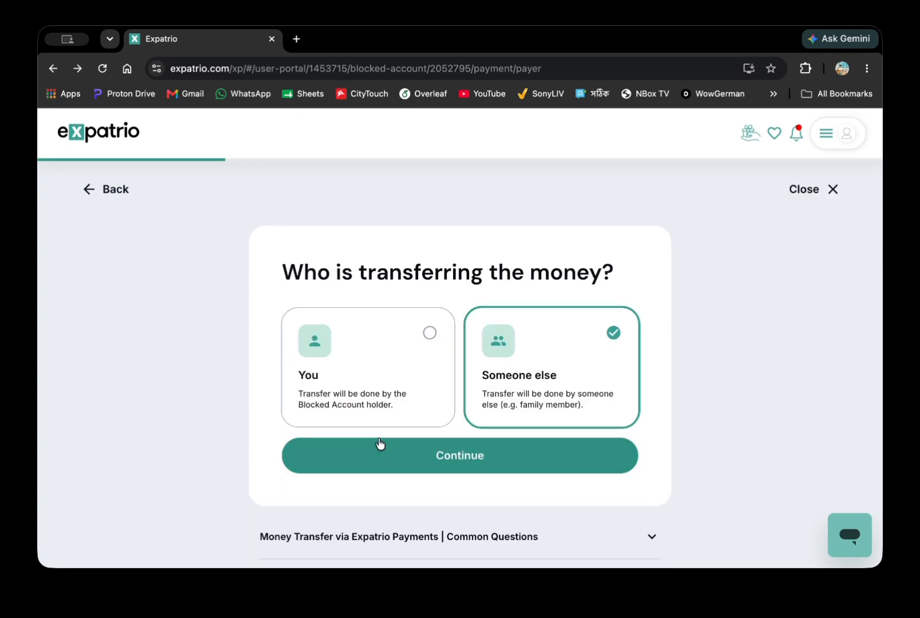
scroll(386, 389, down, 2)
click(395, 331)
click(447, 395)
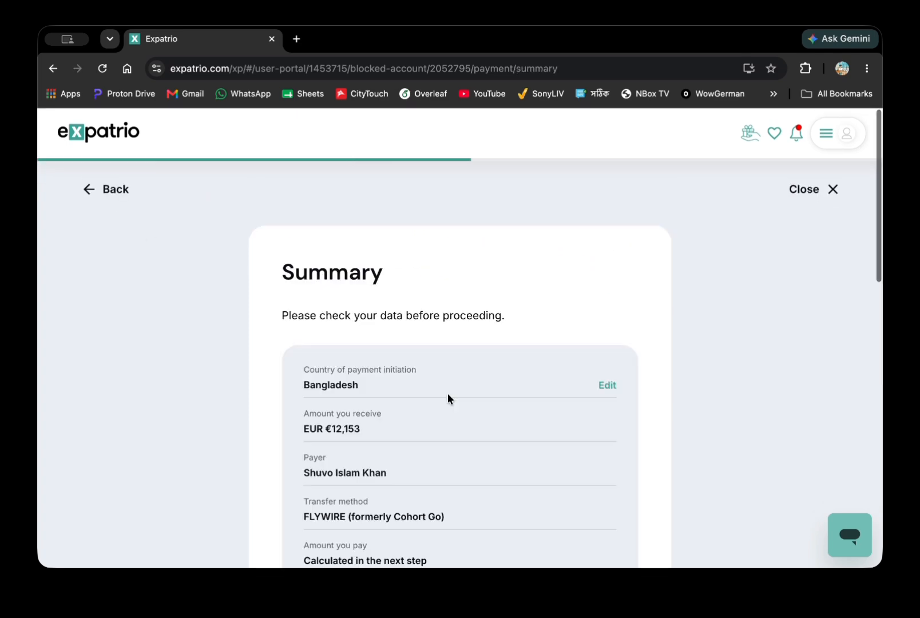
scroll(504, 508, down, 12)
scroll(464, 312, up, 5)
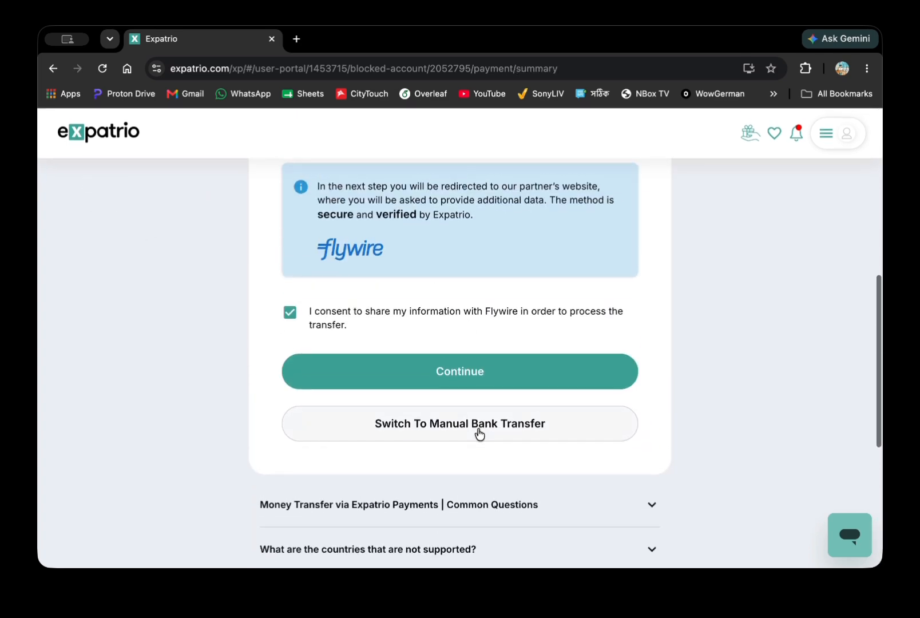
Switch to a manual bank transfer in euros and submit the transfer request.
click(478, 430)
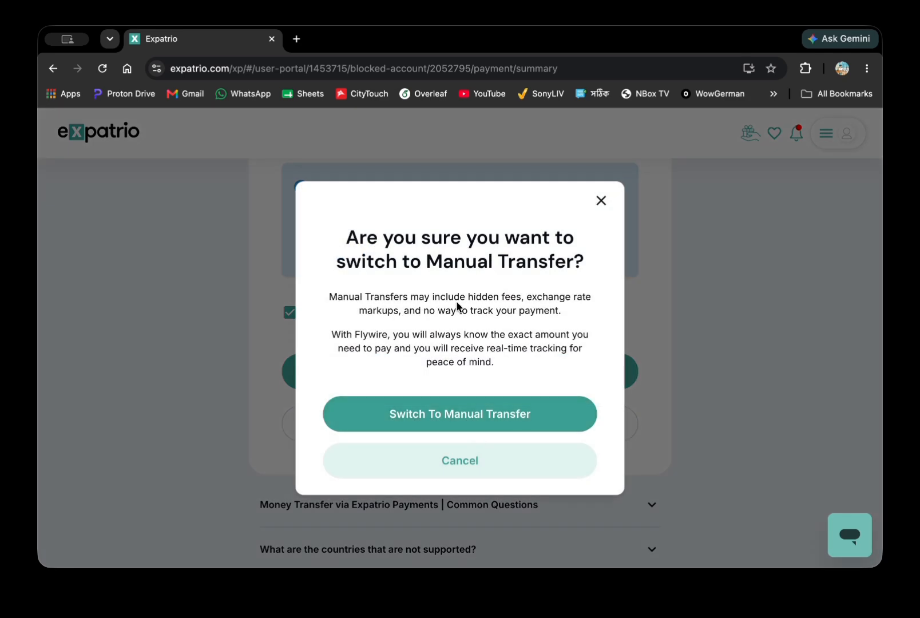
triple_click(458, 307)
click(497, 403)
scroll(499, 389, down, 3)
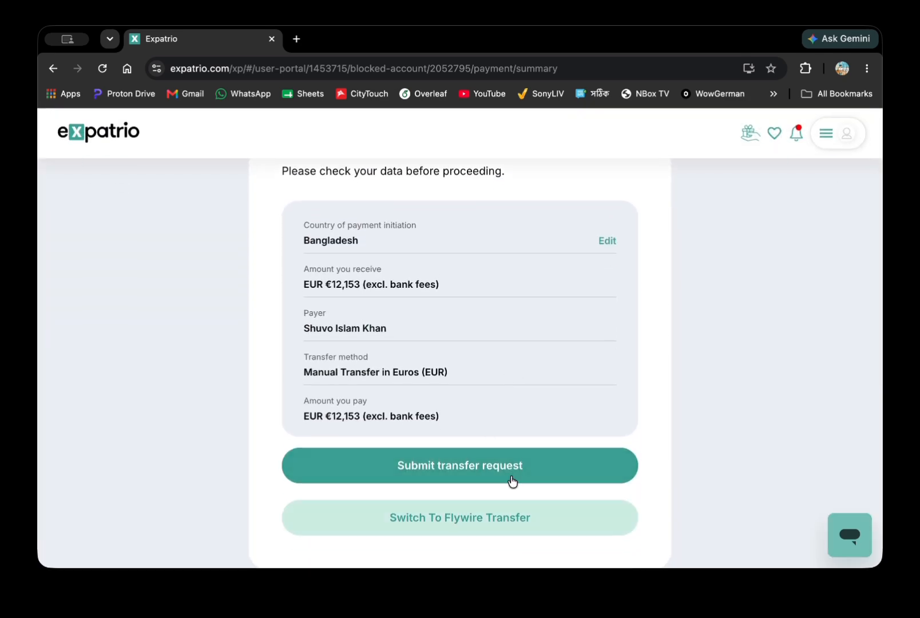
click(490, 454)
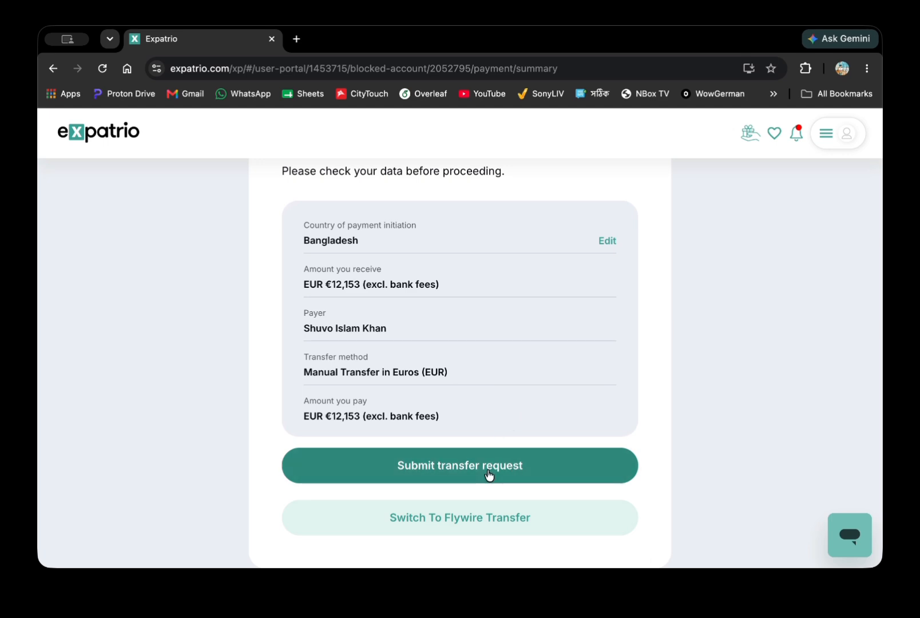
click(488, 473)
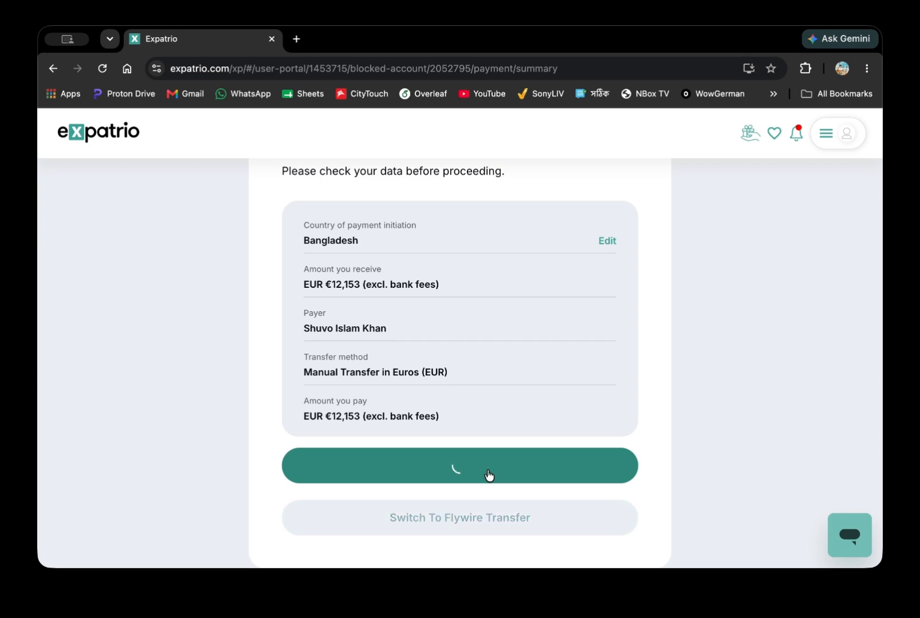
Read the recipient bank details and reference message, then return to the transfers list.
scroll(488, 472, down, 5)
scroll(488, 472, down, 3)
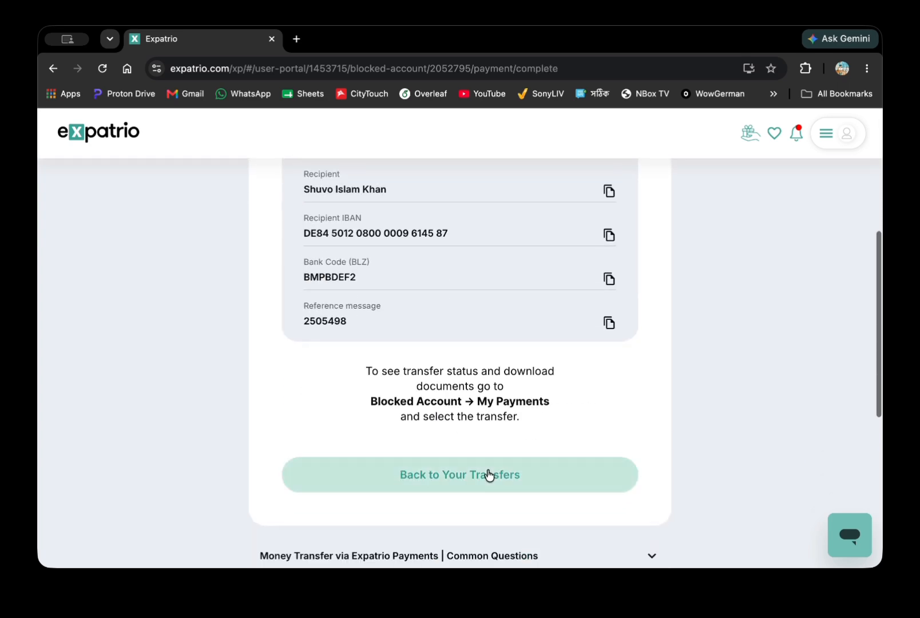
triple_click(473, 410)
click(491, 367)
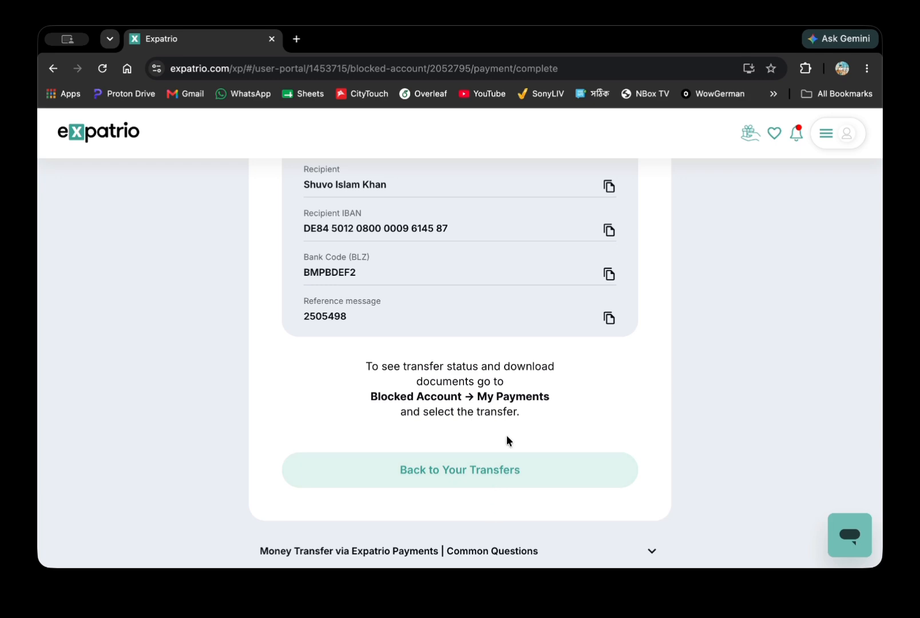
click(490, 470)
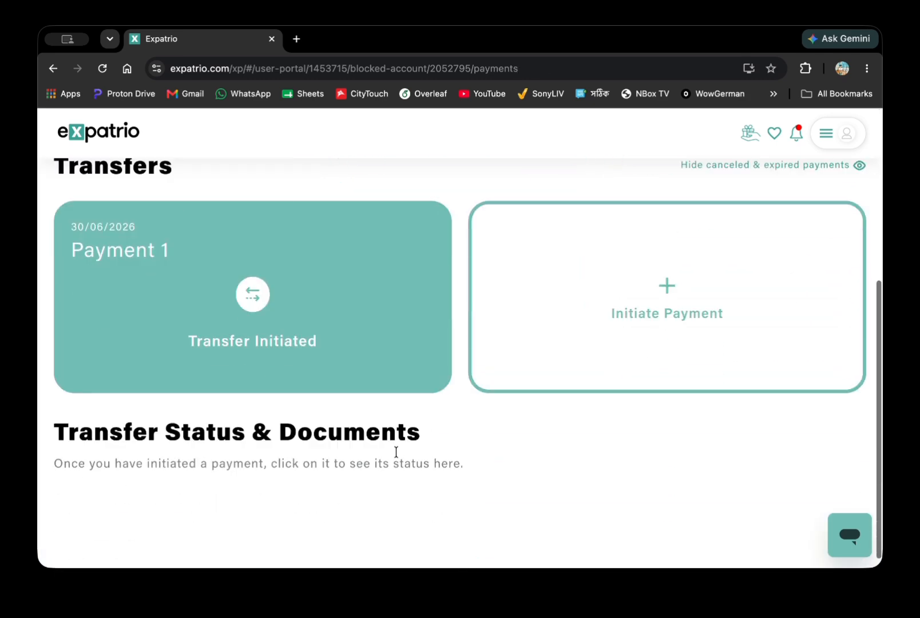
Open Payment 1's status and expand its Documents section.
click(299, 343)
scroll(299, 343, down, 6)
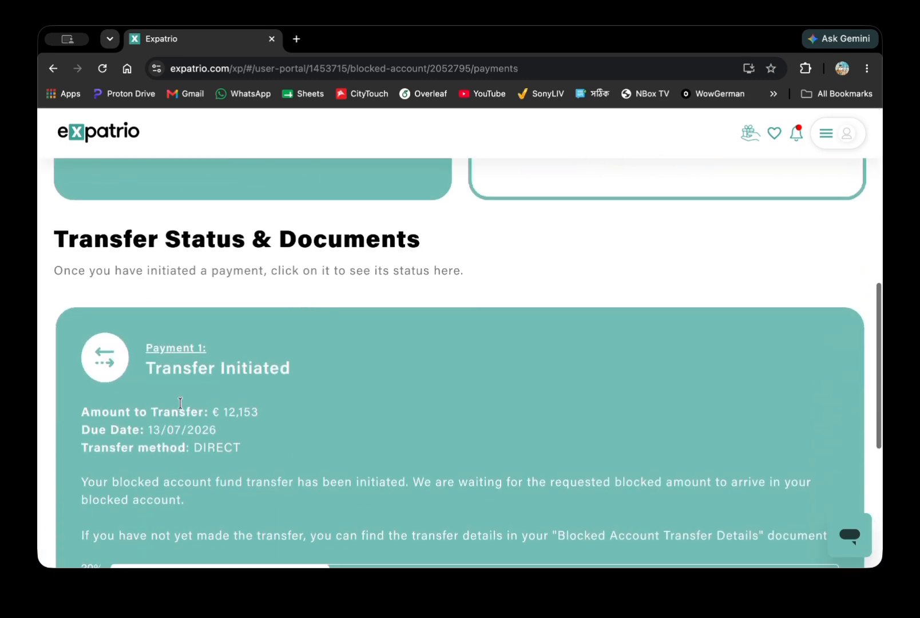
scroll(475, 271, up, 4)
scroll(475, 270, down, 5)
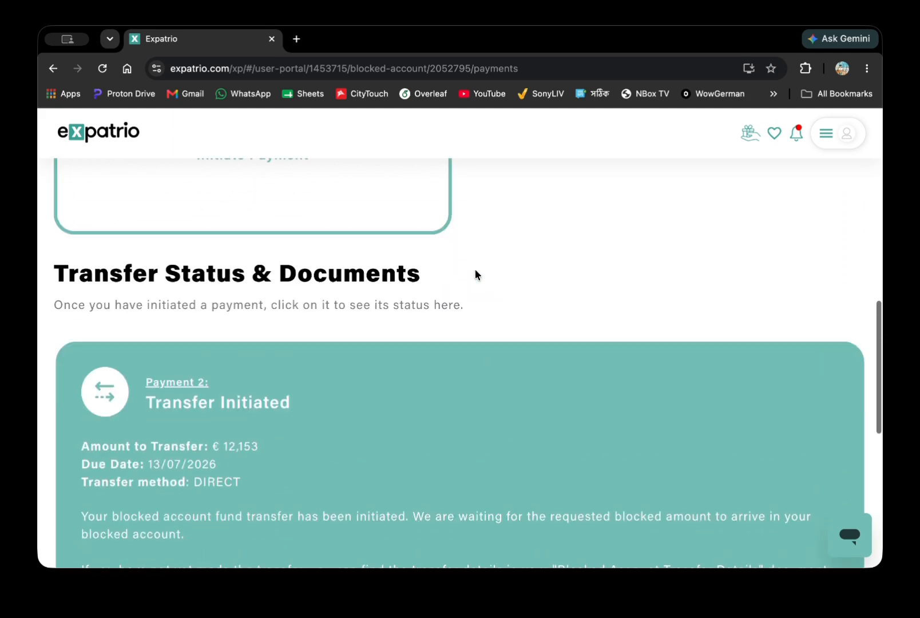
scroll(475, 270, down, 3)
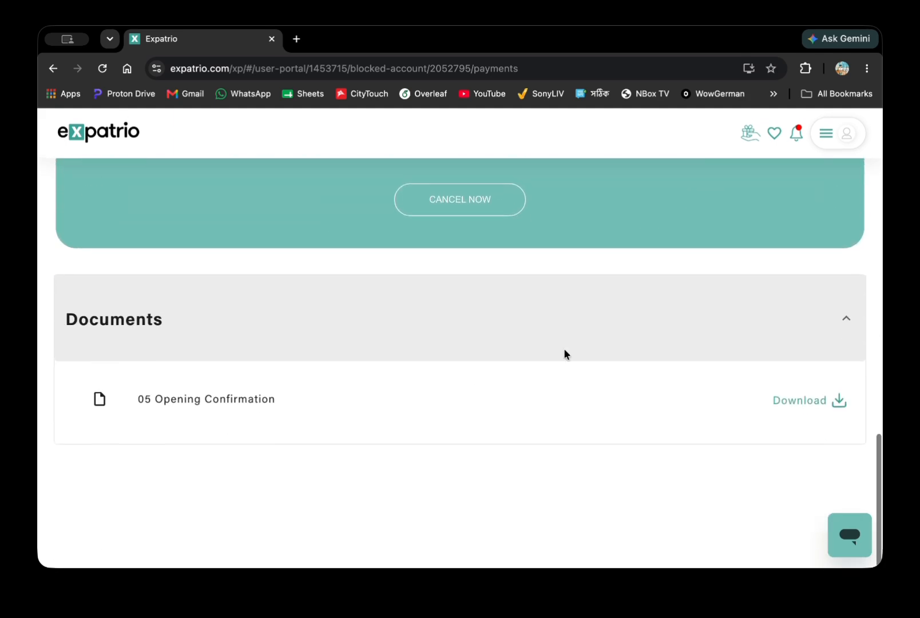
click(825, 317)
scroll(824, 314, up, 4)
scroll(824, 314, down, 4)
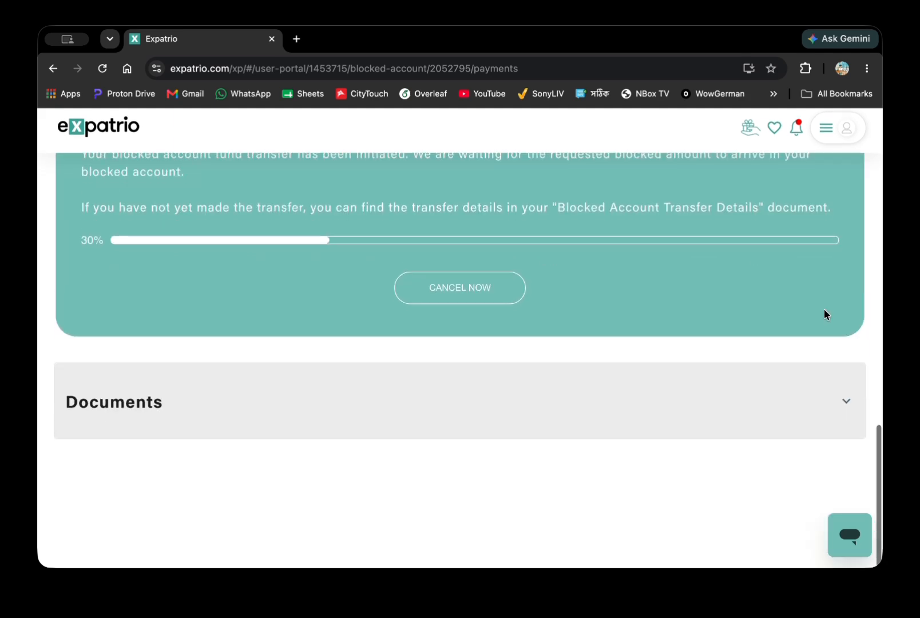
click(687, 430)
scroll(687, 430, down, 2)
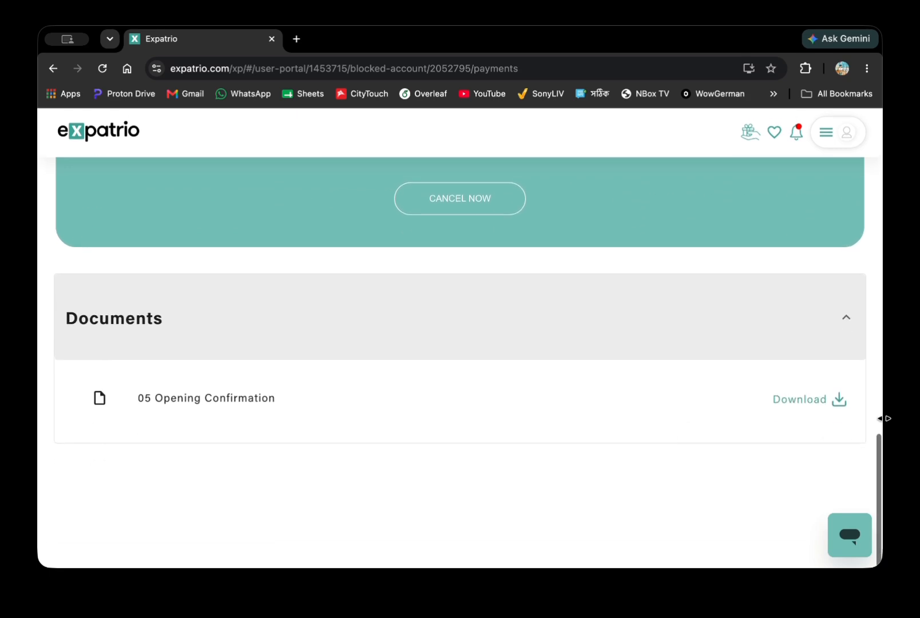
Download and save the 05 Opening Confirmation file.
click(813, 401)
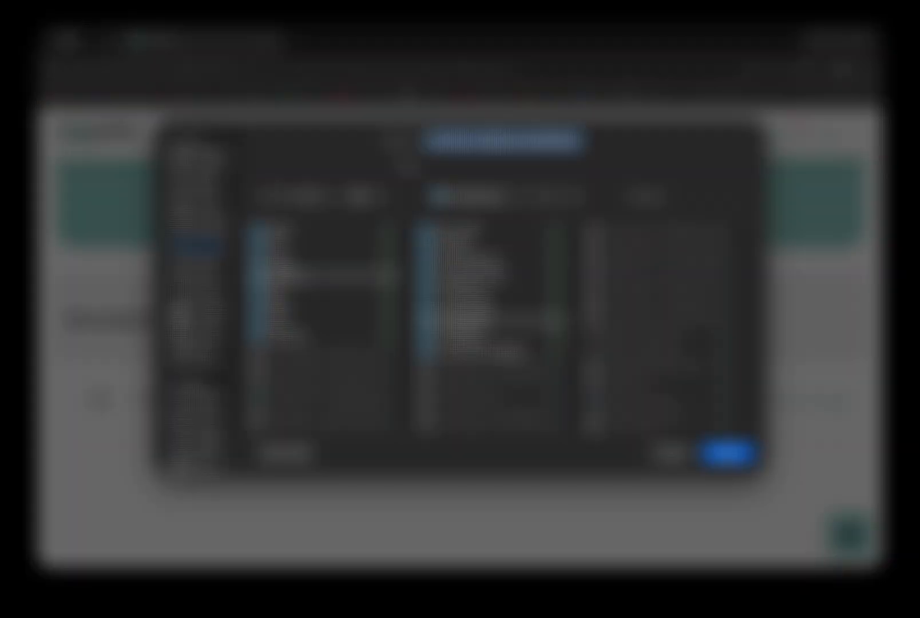
click(197, 158)
key(Return)
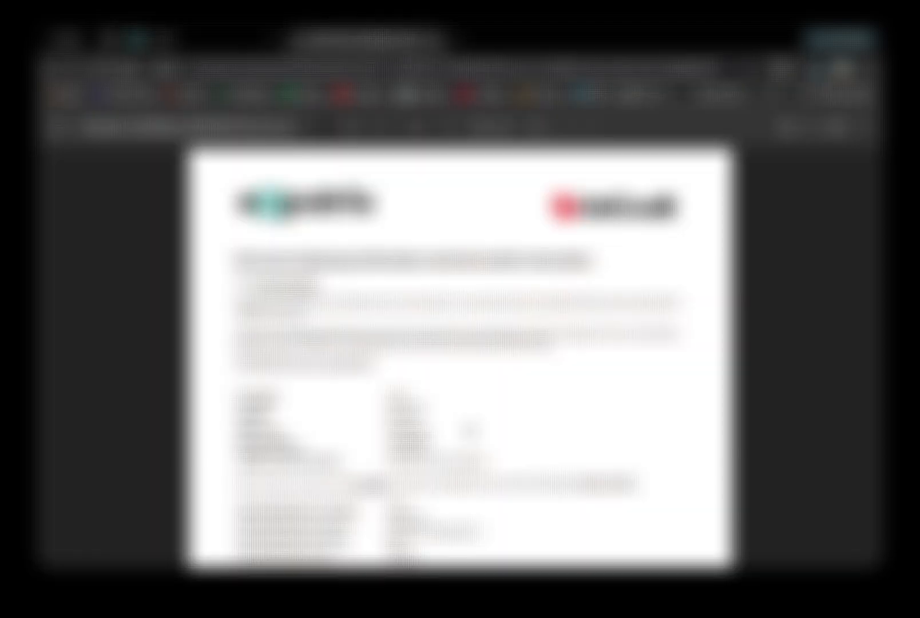
scroll(458, 343, down, 10)
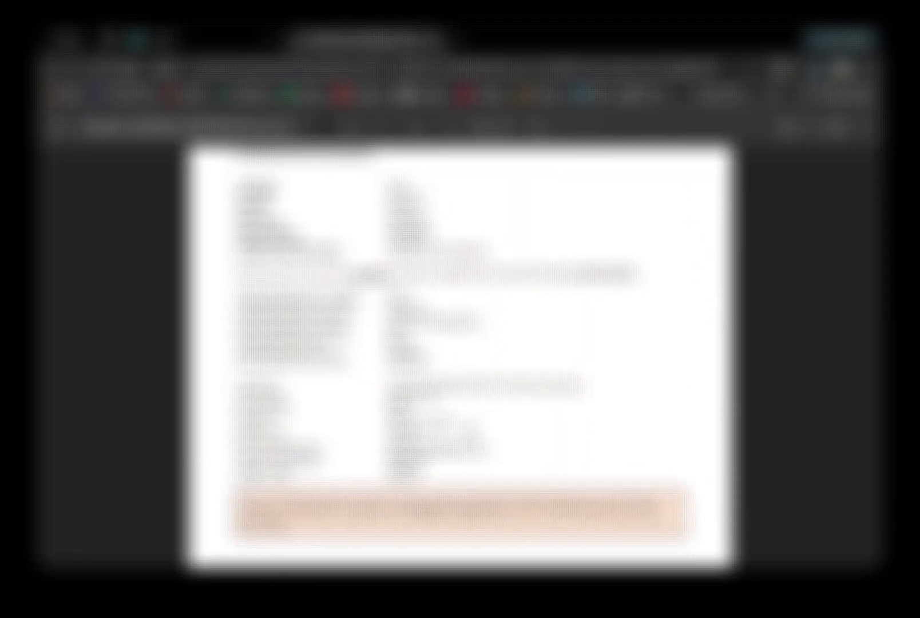
scroll(461, 343, down, 15)
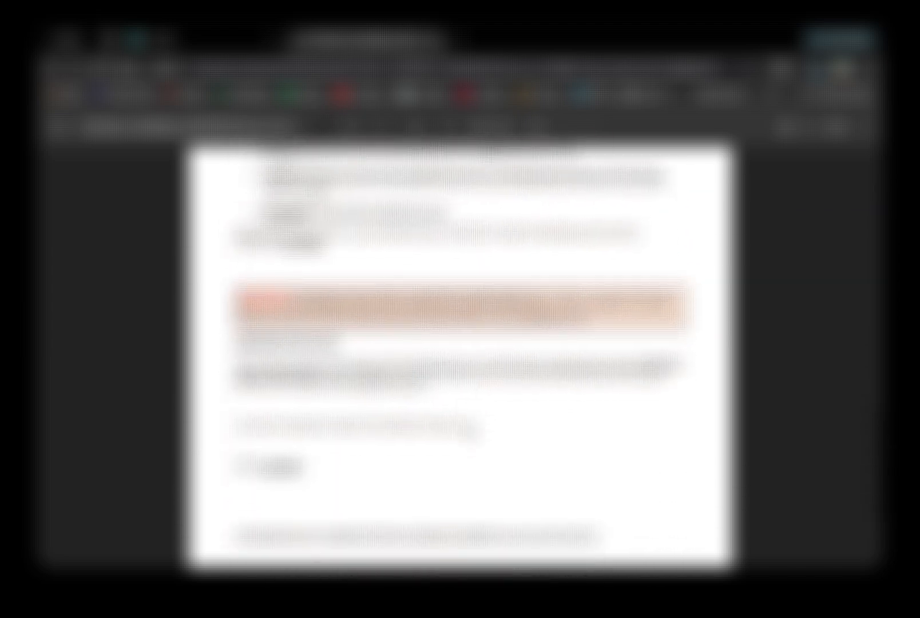
scroll(471, 431, down, 3)
scroll(470, 430, up, 11)
scroll(469, 429, up, 4)
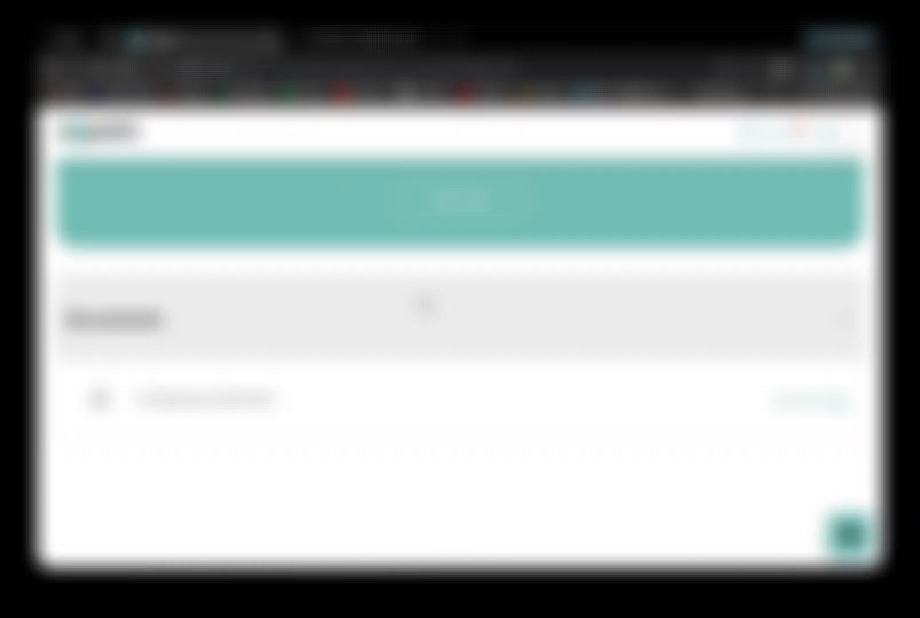
scroll(422, 304, up, 5)
scroll(423, 304, down, 5)
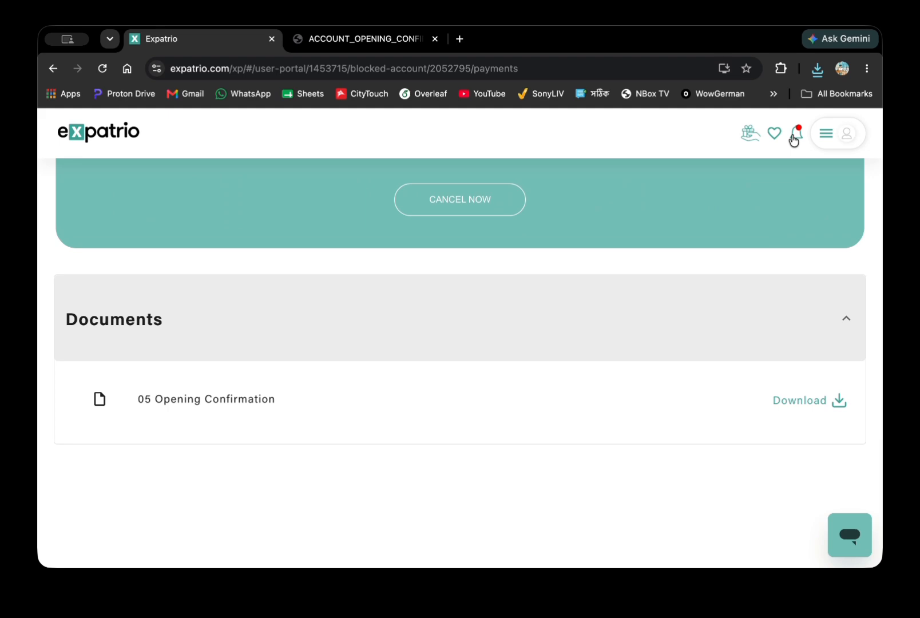
Open Documents > Downloads from the profile menu and collapse the Health Insurance section.
click(852, 137)
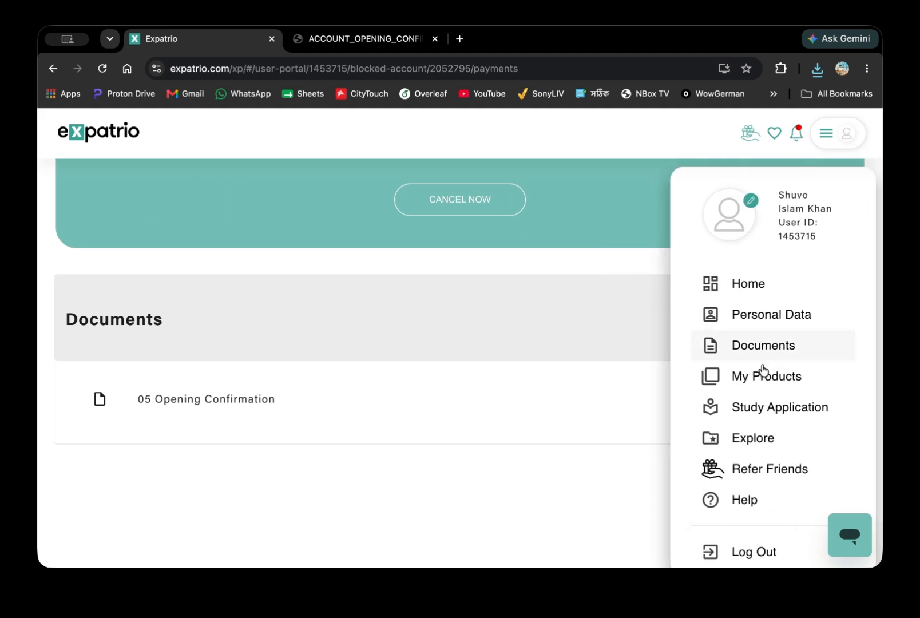
click(780, 348)
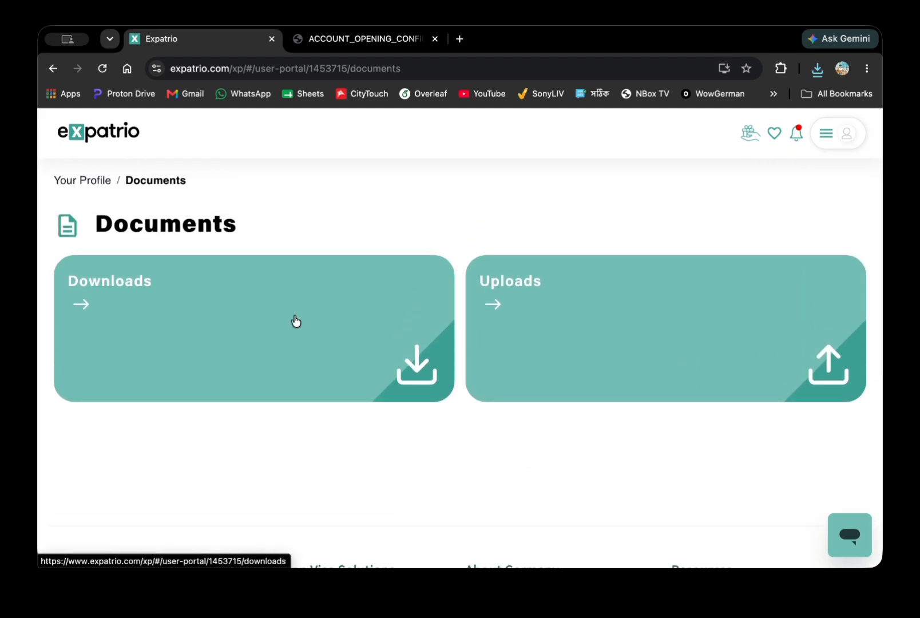
click(295, 319)
click(304, 393)
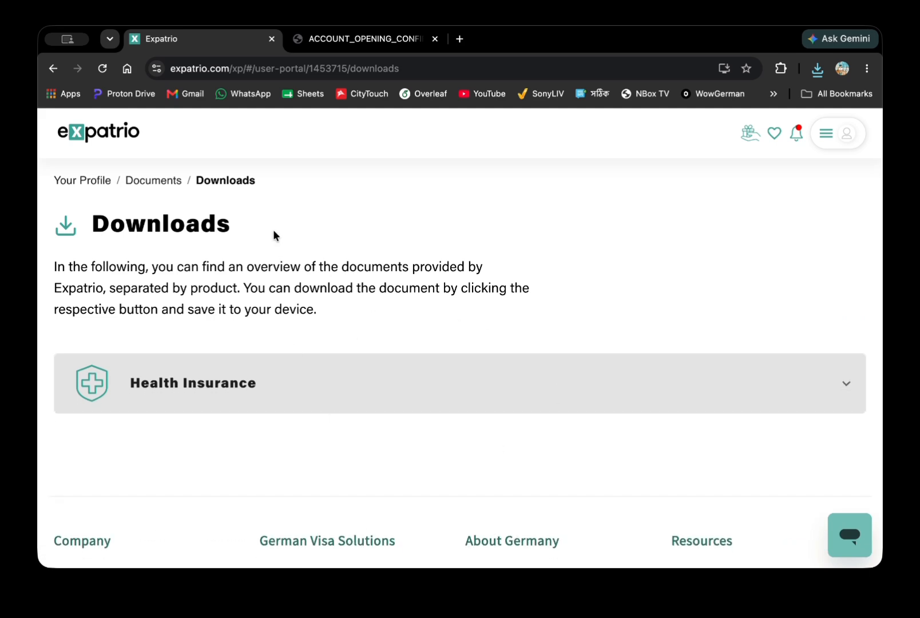